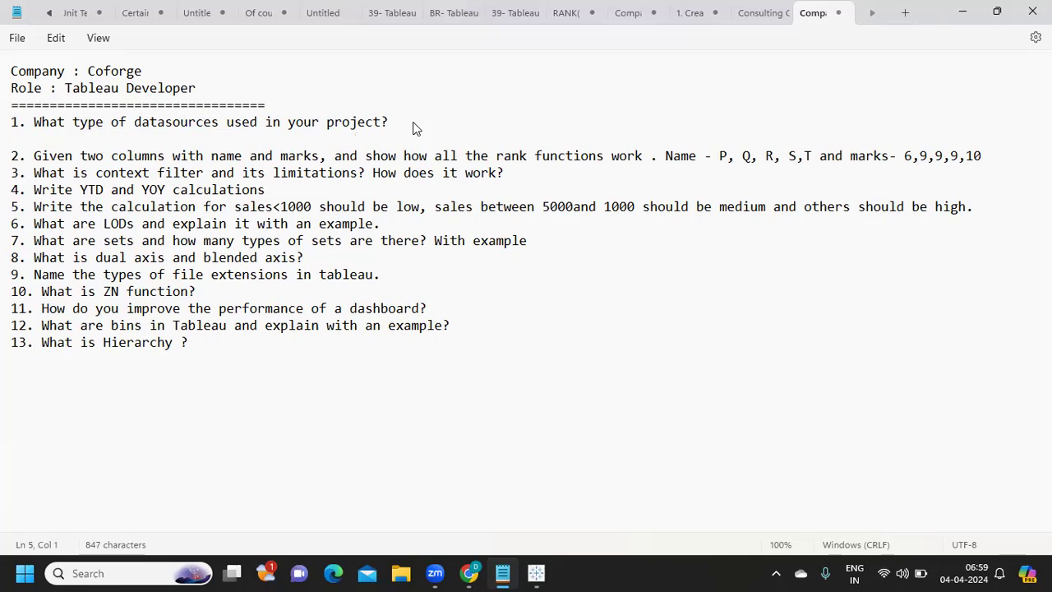
Step: Read through interview question 2 on the rank functions, highlighting its full text
{"action": "left_click_drag", "start_coordinate": [409, 122], "coordinate": [362, 157]}
{"action": "key", "text": "Left"}
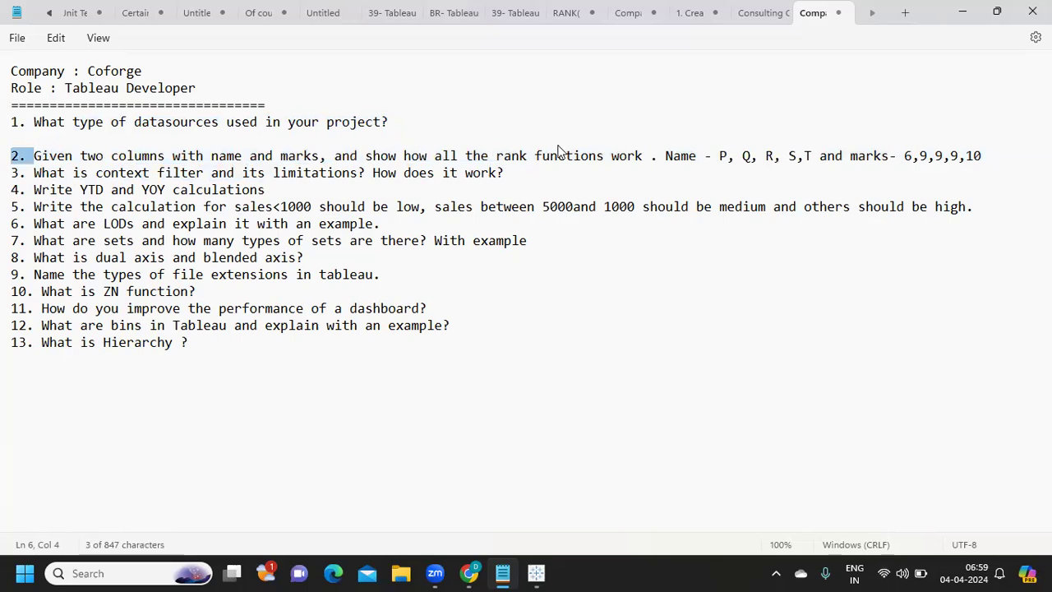
{"action": "left_click", "coordinate": [641, 160], "text": "shift"}
{"action": "left_click_drag", "start_coordinate": [657, 162], "coordinate": [798, 155]}
{"action": "key", "text": "Left"}
{"action": "left_click", "coordinate": [991, 161], "text": "shift"}
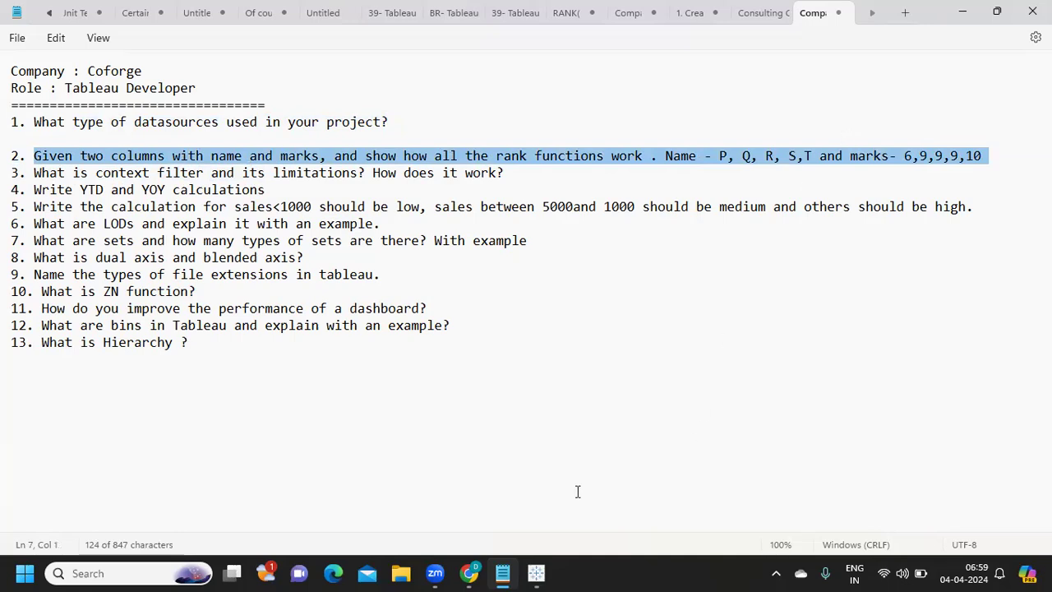
Step: Switch to Tableau, open Sheet 2 and expand the list of data fields for the Rank data source
{"action": "mouse_move", "coordinate": [536, 573]}
{"action": "left_click", "coordinate": [535, 527]}
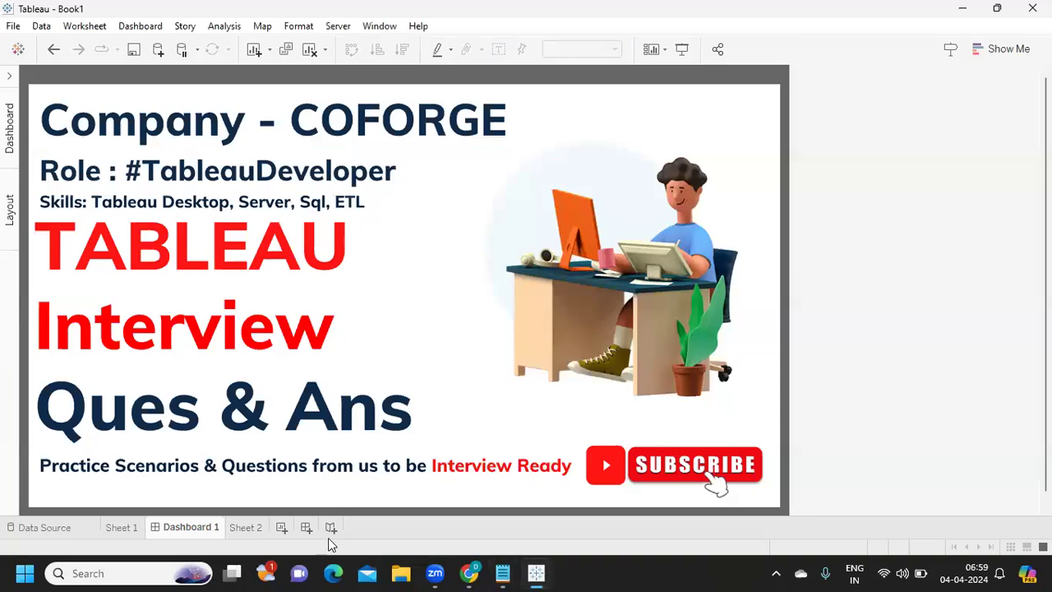
{"action": "left_click", "coordinate": [231, 532]}
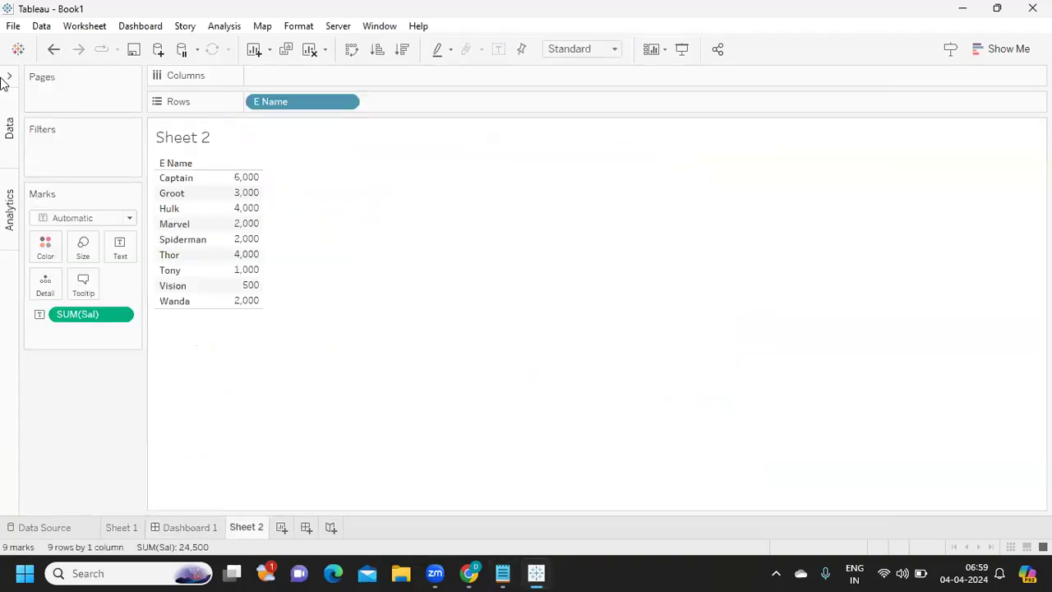
{"action": "left_click", "coordinate": [7, 78]}
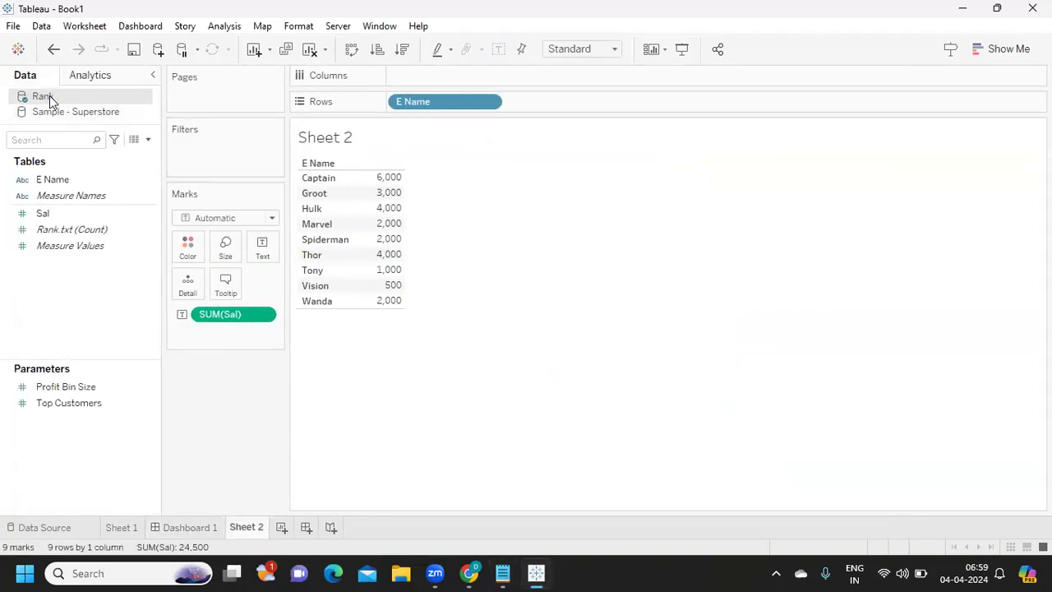
{"action": "left_click", "coordinate": [54, 180]}
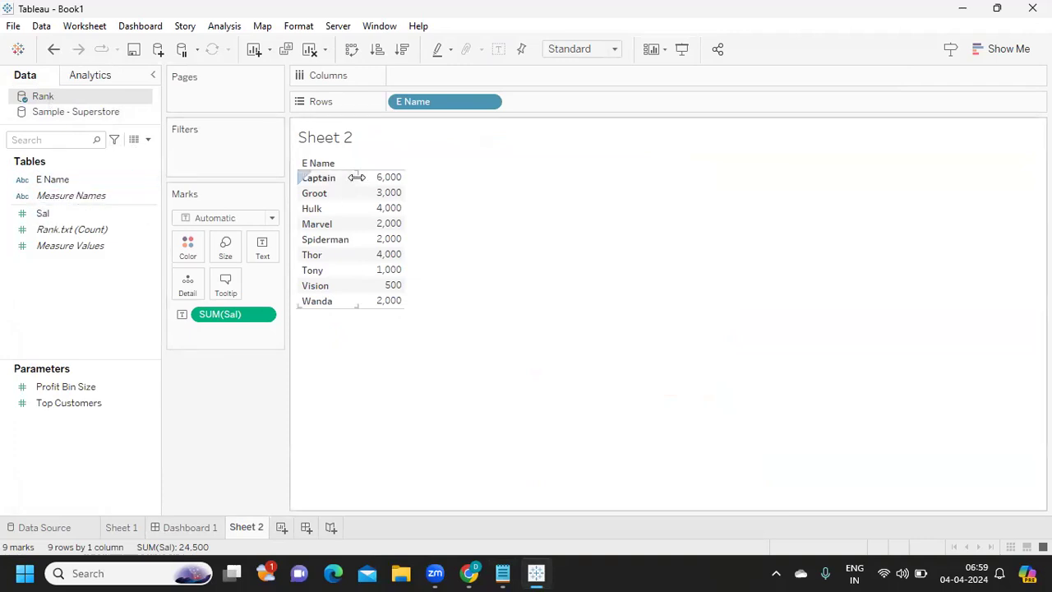
Step: Create a calculated field named Rank and start its formula with the RANK function
{"action": "left_click", "coordinate": [148, 139]}
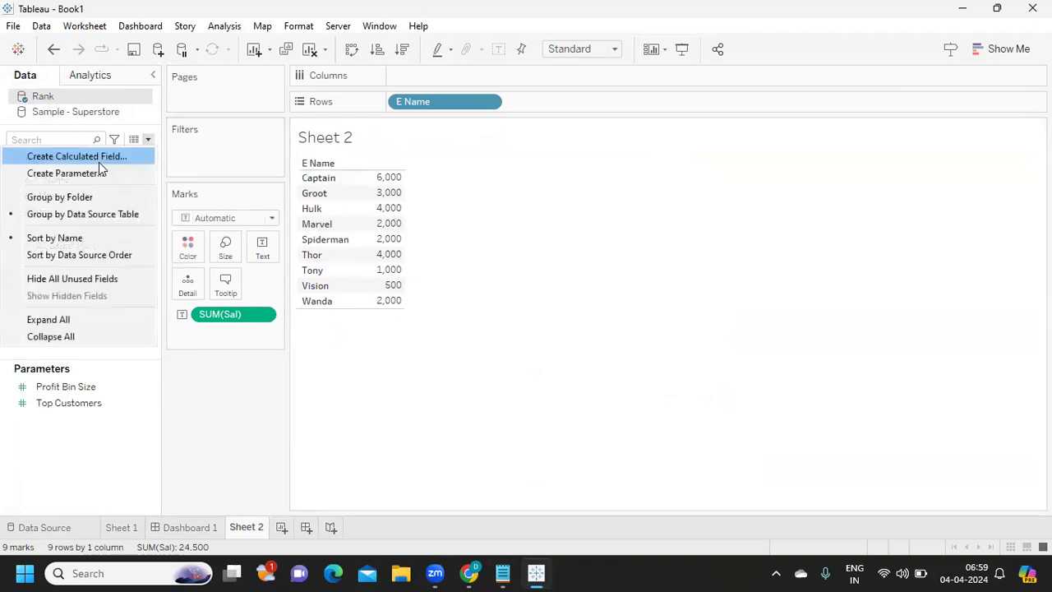
{"action": "left_click", "coordinate": [99, 160]}
{"action": "type", "text": "Rn"}
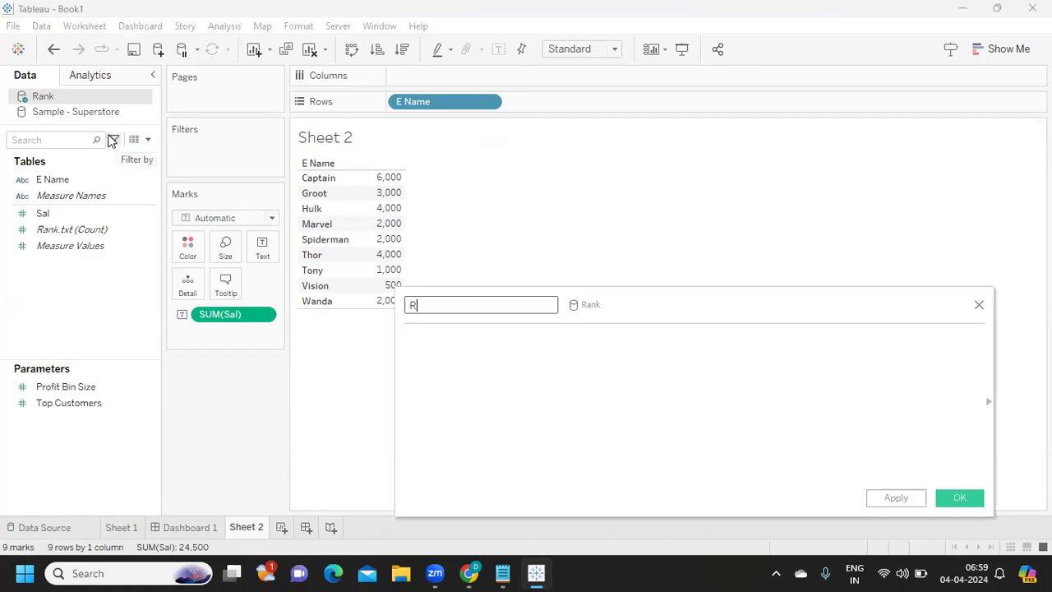
{"action": "key", "text": "Tab"}
{"action": "type", "text": "ran"}
{"action": "key", "text": "Return"}
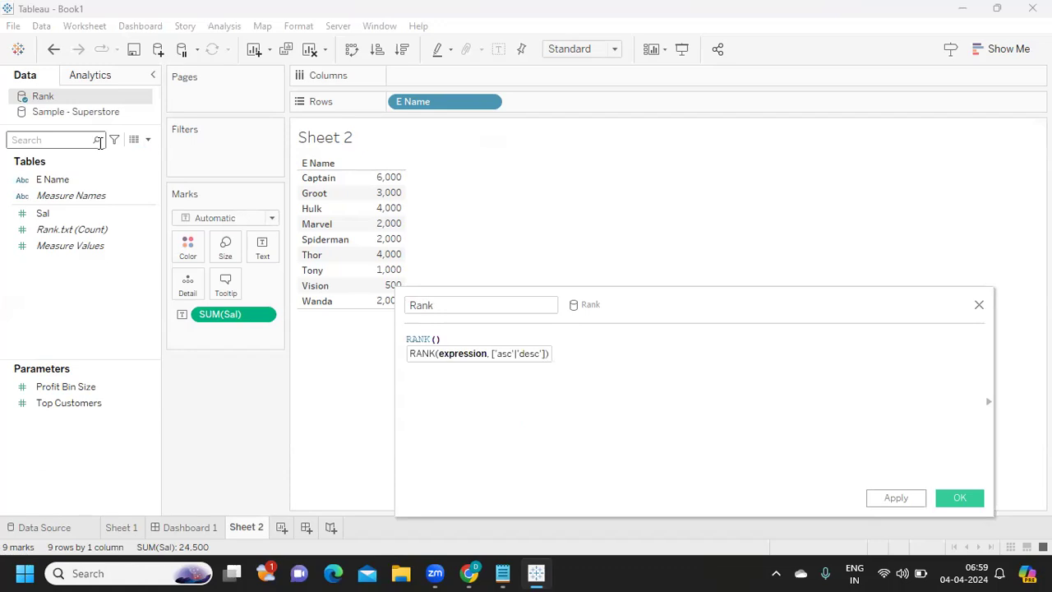
Step: Complete the formula as RANK(SUM([Sal]),'desc') and save the calculated field
{"action": "type", "text": "'"}
{"action": "type", "text": "sum"}
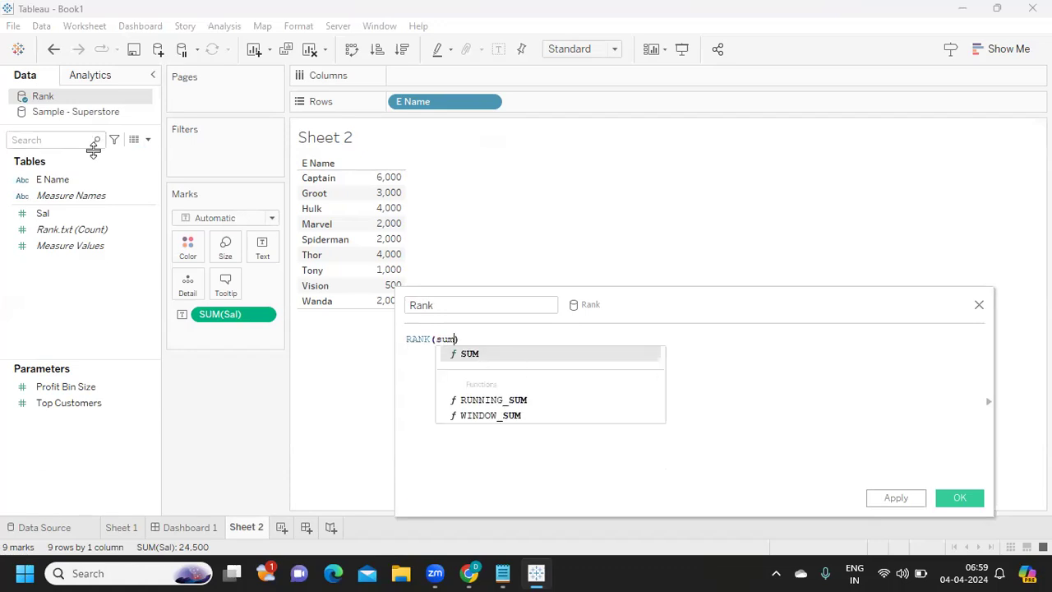
{"action": "type", "text": "9sa"}
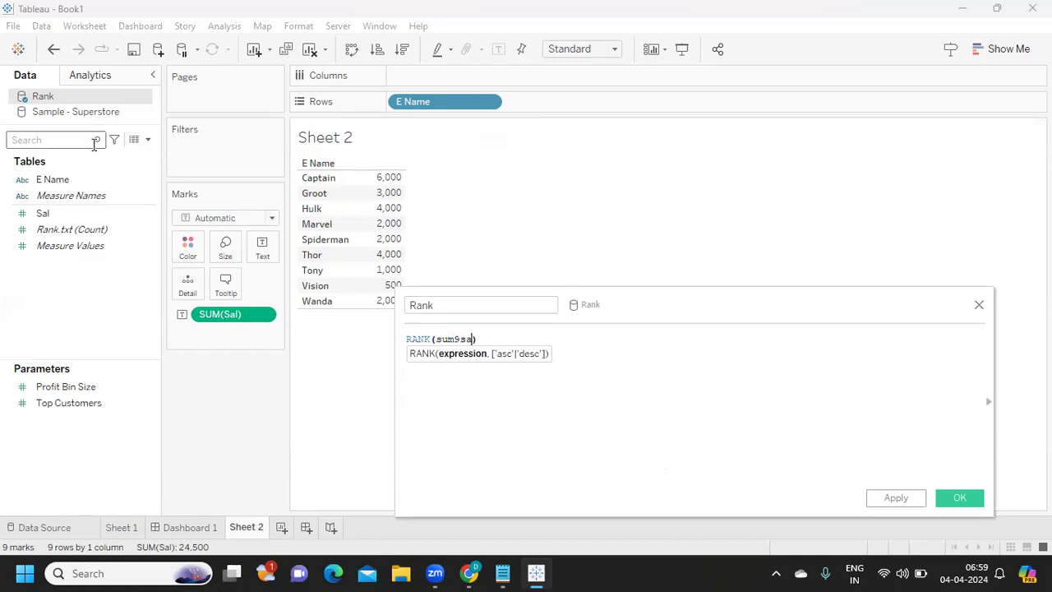
{"action": "key", "text": "BackSpace"}
{"action": "key", "text": "Return"}
{"action": "type", "text": "s"}
{"action": "key", "text": "Return"}
{"action": "type", "text": ",'"}
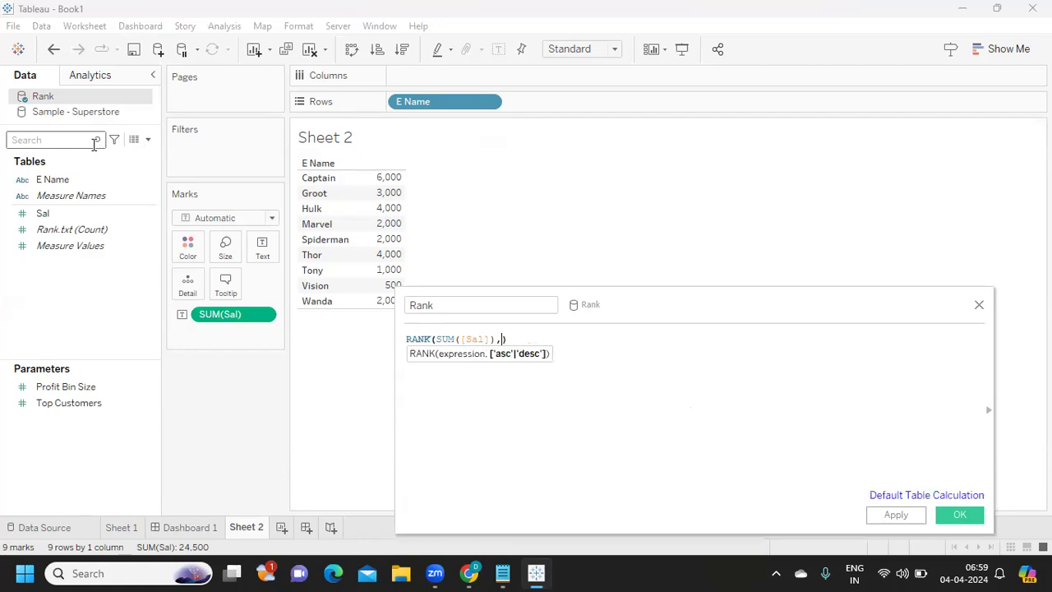
{"action": "type", "text": "desc'"}
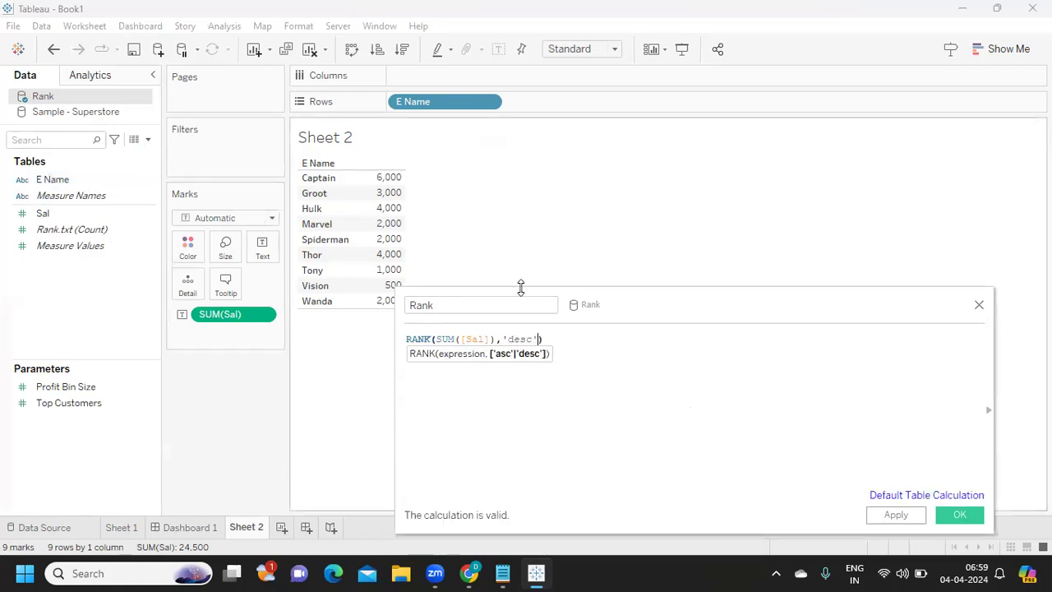
{"action": "left_click", "coordinate": [895, 515]}
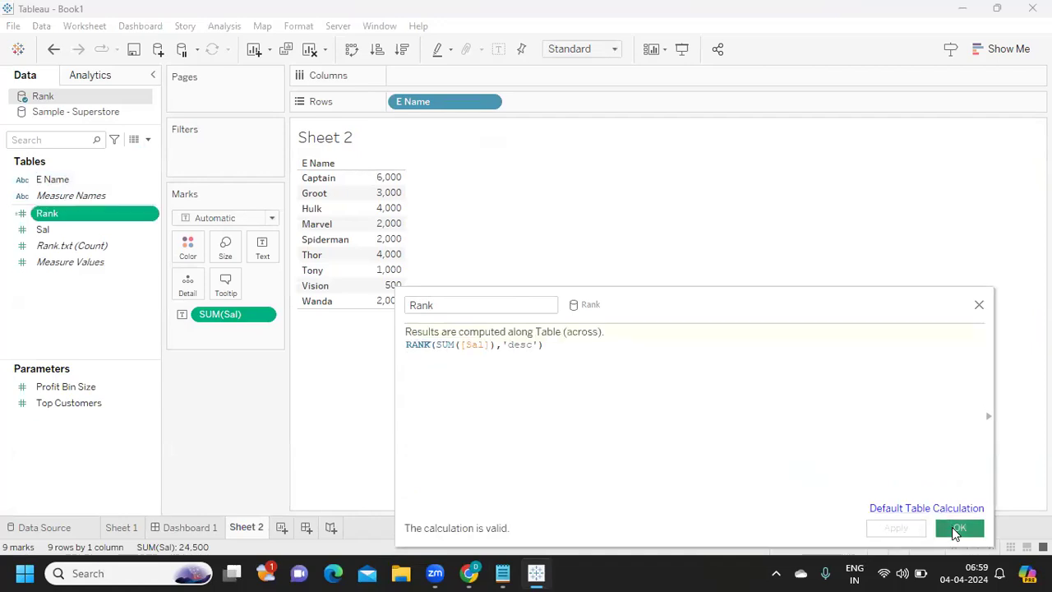
{"action": "left_click", "coordinate": [955, 518]}
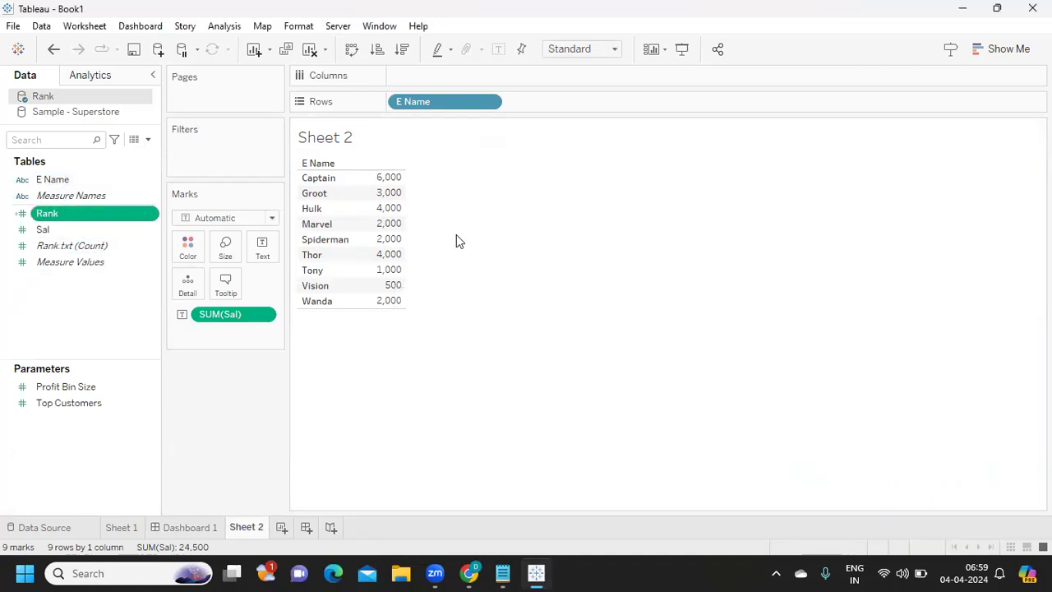
Step: Add Rank to the table as the column after Sal and sort the employee names by Sal in descending order
{"action": "left_click_drag", "start_coordinate": [43, 216], "coordinate": [393, 218]}
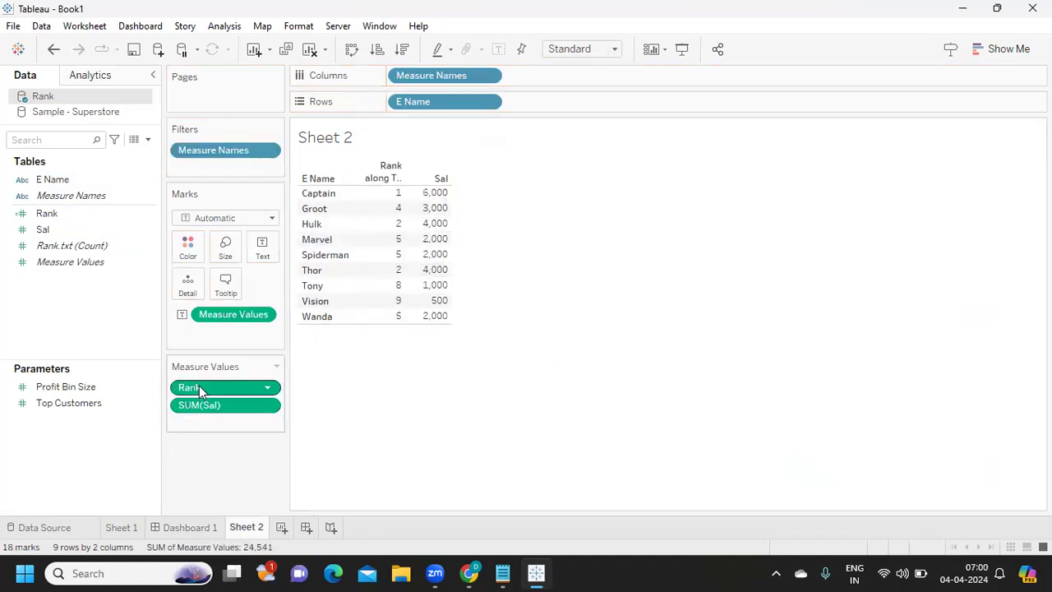
{"action": "left_click_drag", "start_coordinate": [199, 396], "coordinate": [220, 430]}
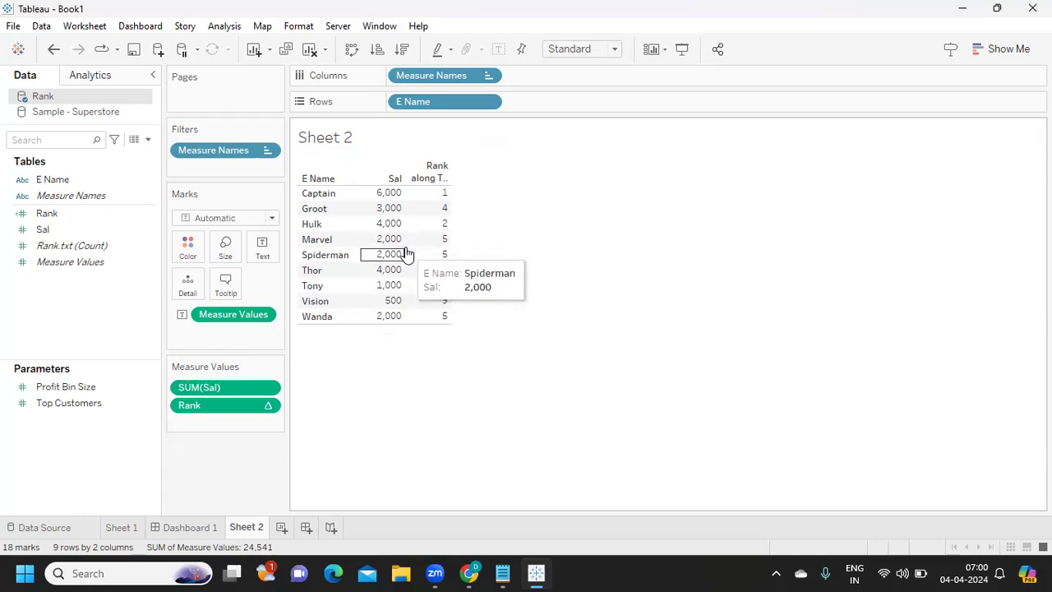
{"action": "left_click", "coordinate": [402, 50]}
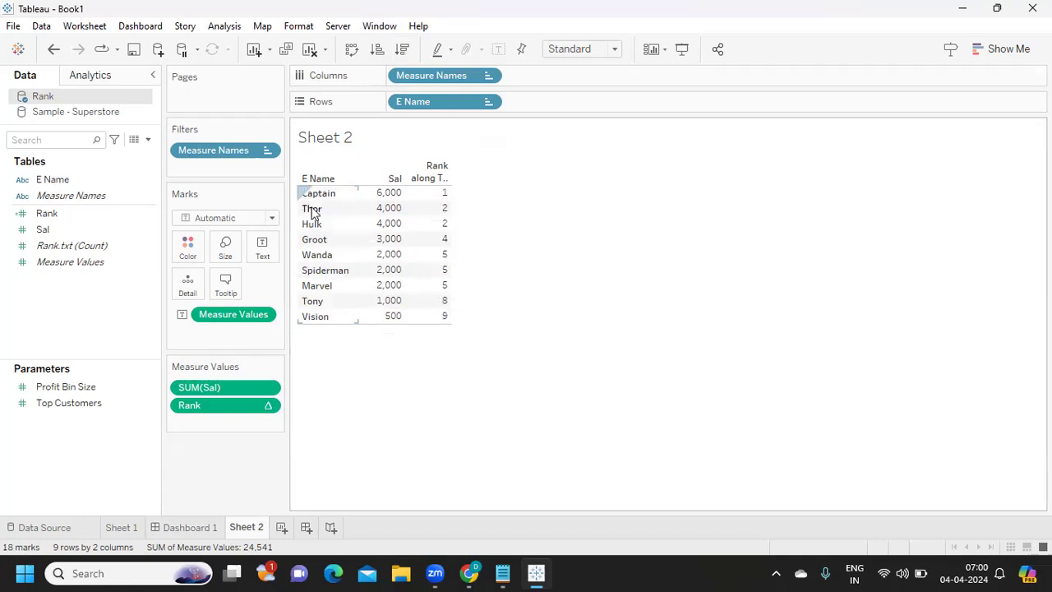
{"action": "mouse_move", "coordinate": [396, 215]}
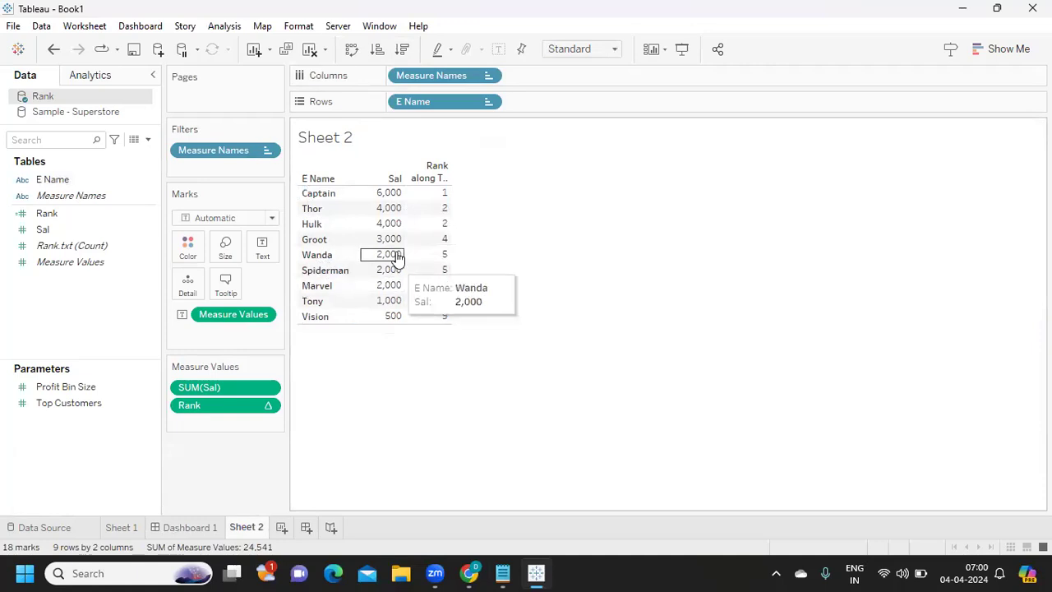
{"action": "mouse_move", "coordinate": [432, 257]}
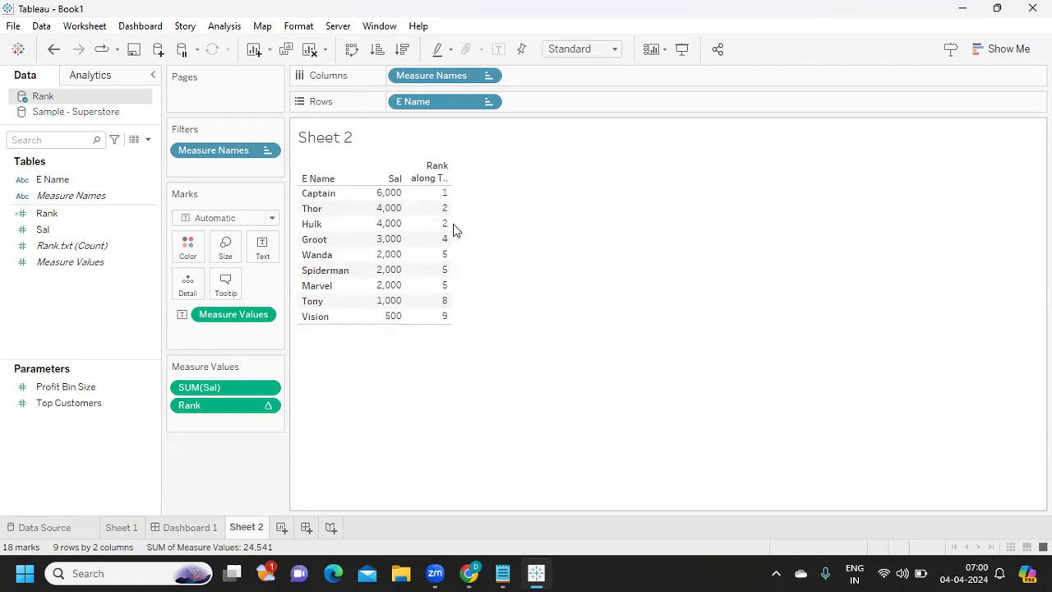
Step: Duplicate the Rank calculated field to make three copies, each one made from the previous copy
{"action": "left_click", "coordinate": [151, 214]}
{"action": "left_click", "coordinate": [176, 304]}
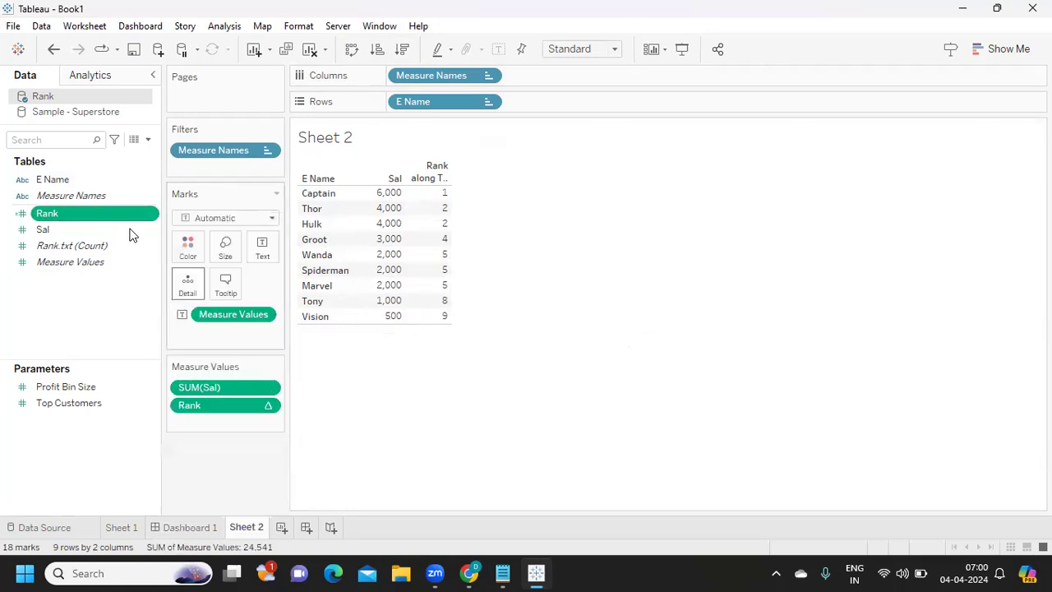
{"action": "left_click", "coordinate": [153, 229]}
{"action": "left_click", "coordinate": [162, 316]}
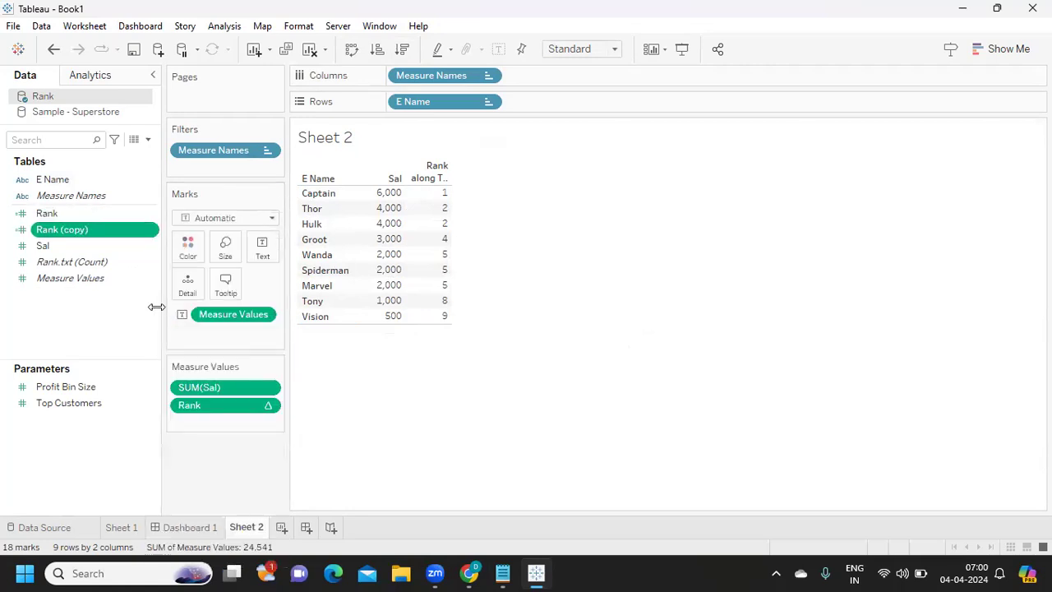
{"action": "left_click", "coordinate": [151, 245]}
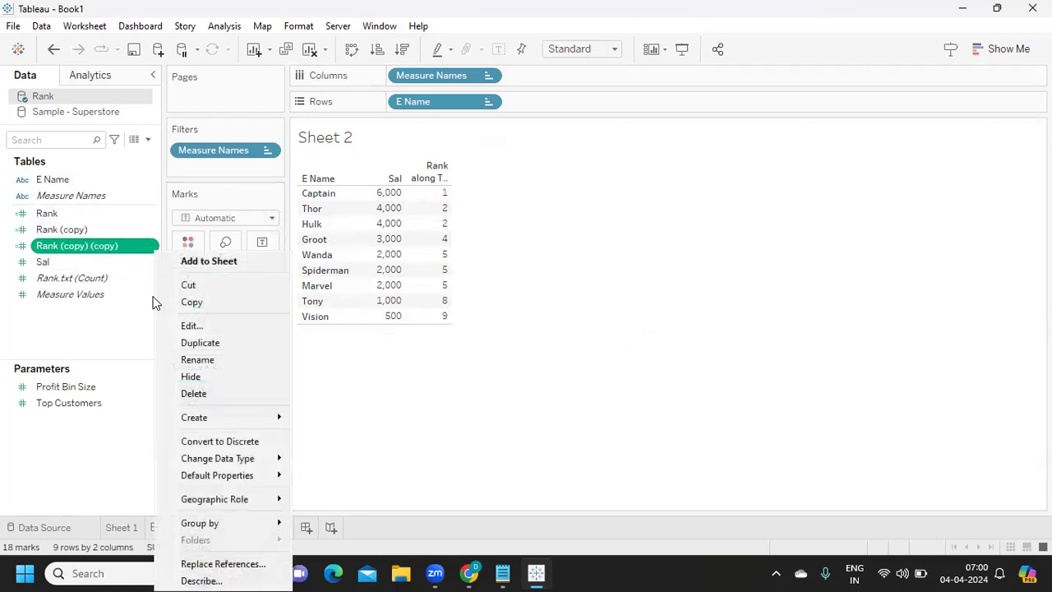
{"action": "left_click", "coordinate": [188, 344]}
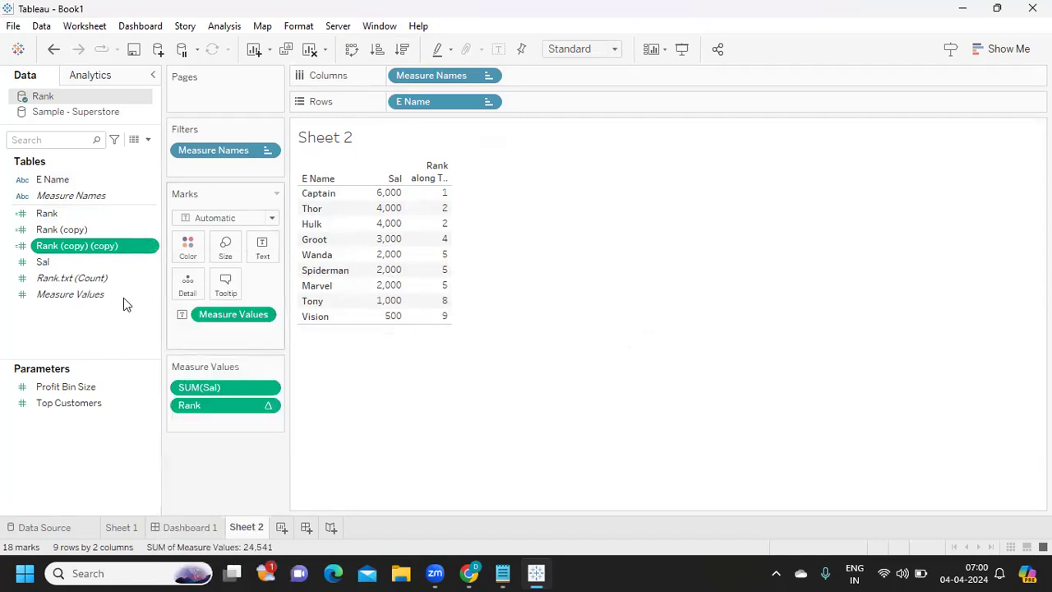
Step: Turn Rank (copy) into Rank Dense using RANK_DENSE(SUM([Sal]),'desc'), save it and add it after Rank in the table
{"action": "left_click", "coordinate": [151, 229]}
{"action": "left_click", "coordinate": [188, 302]}
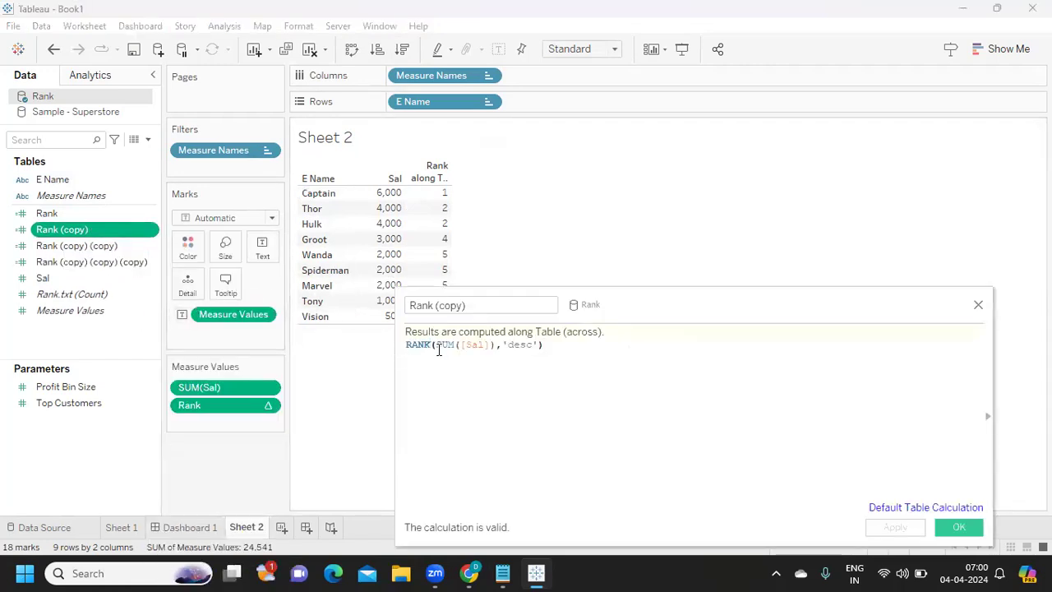
{"action": "type", "text": "_"}
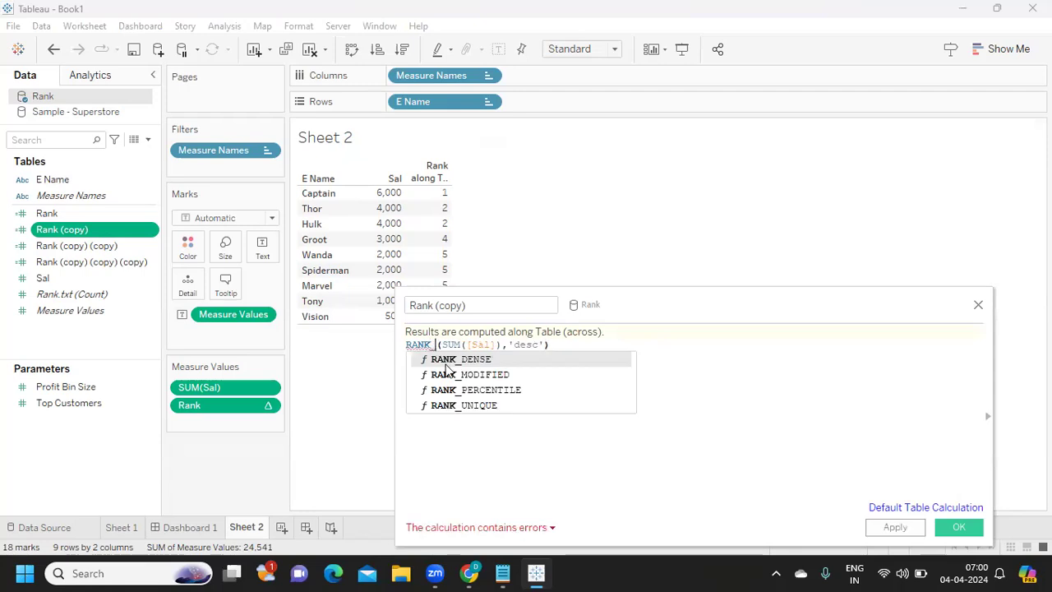
{"action": "double_click", "coordinate": [447, 360]}
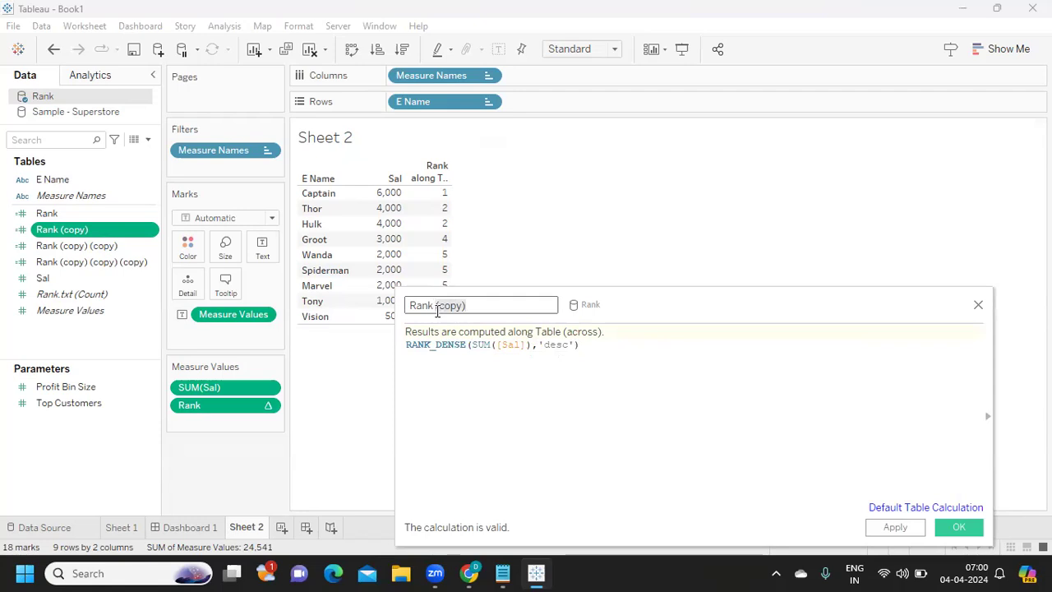
{"action": "type", "text": "Dense"}
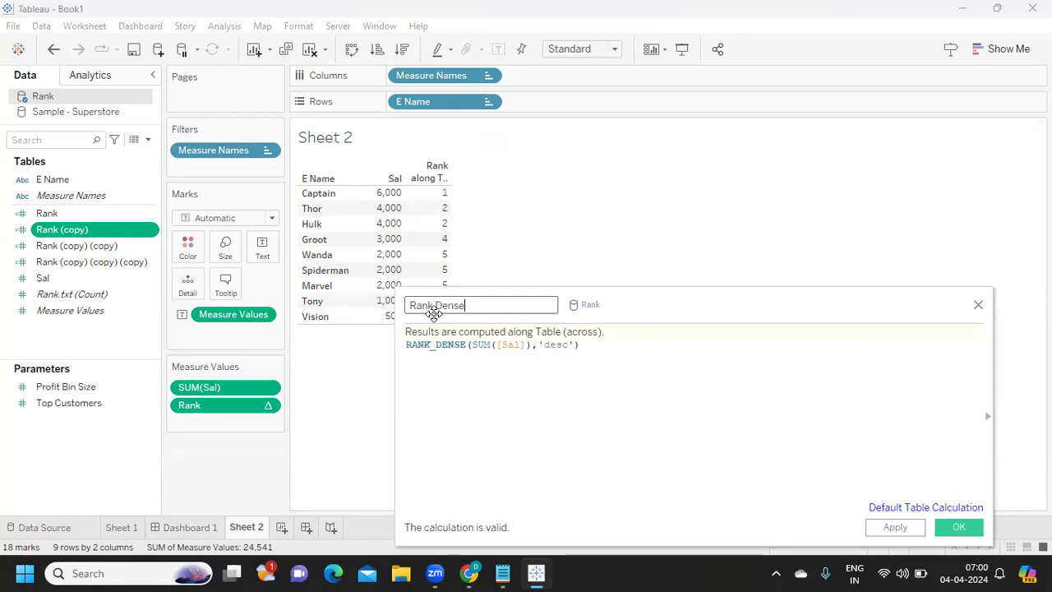
{"action": "left_click", "coordinate": [896, 529]}
{"action": "left_click", "coordinate": [958, 527]}
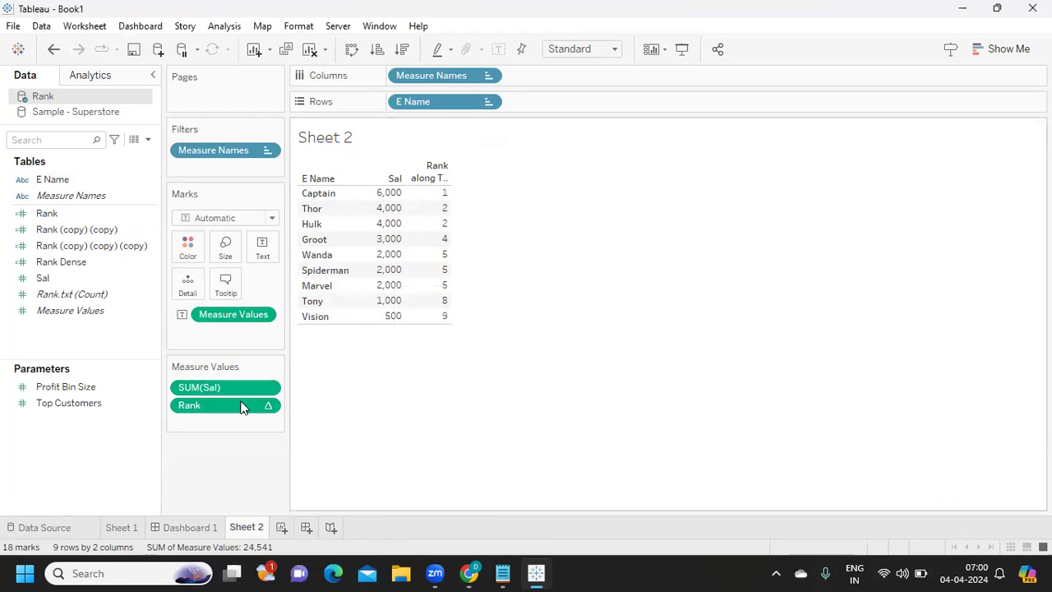
{"action": "left_click_drag", "start_coordinate": [58, 265], "coordinate": [194, 420]}
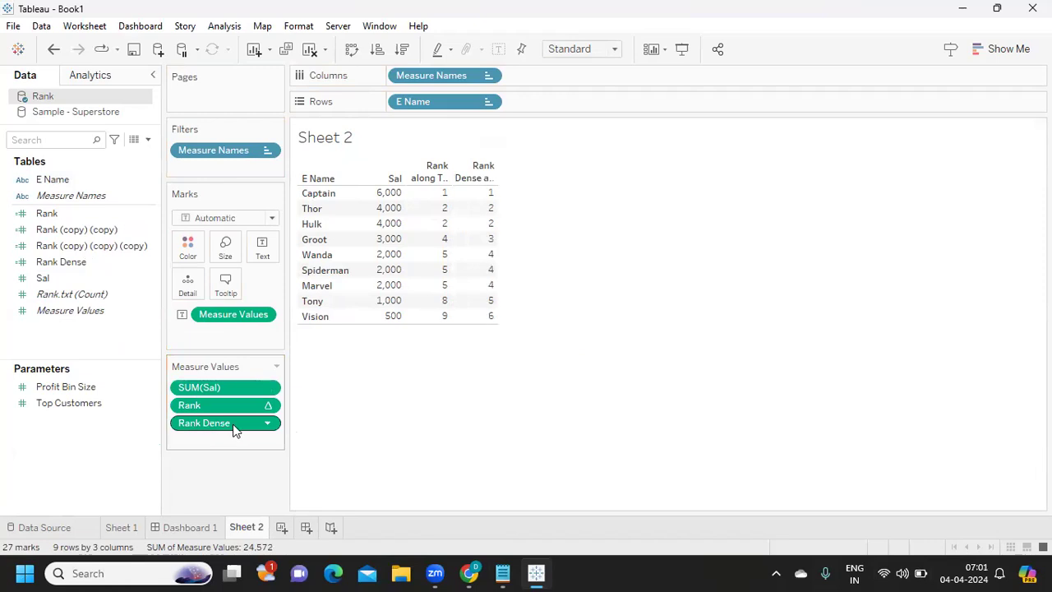
Step: Open Rank (copy) (copy) for editing and change its formula to RANK_MODIFIED(SUM([Sal]),'desc')
{"action": "left_click", "coordinate": [149, 234]}
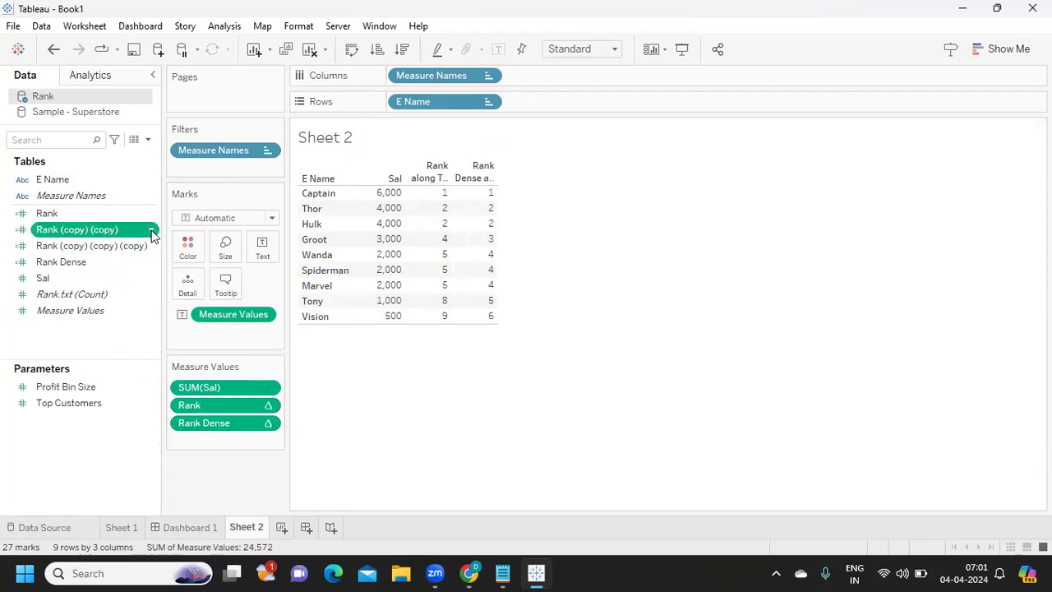
{"action": "left_click", "coordinate": [186, 305]}
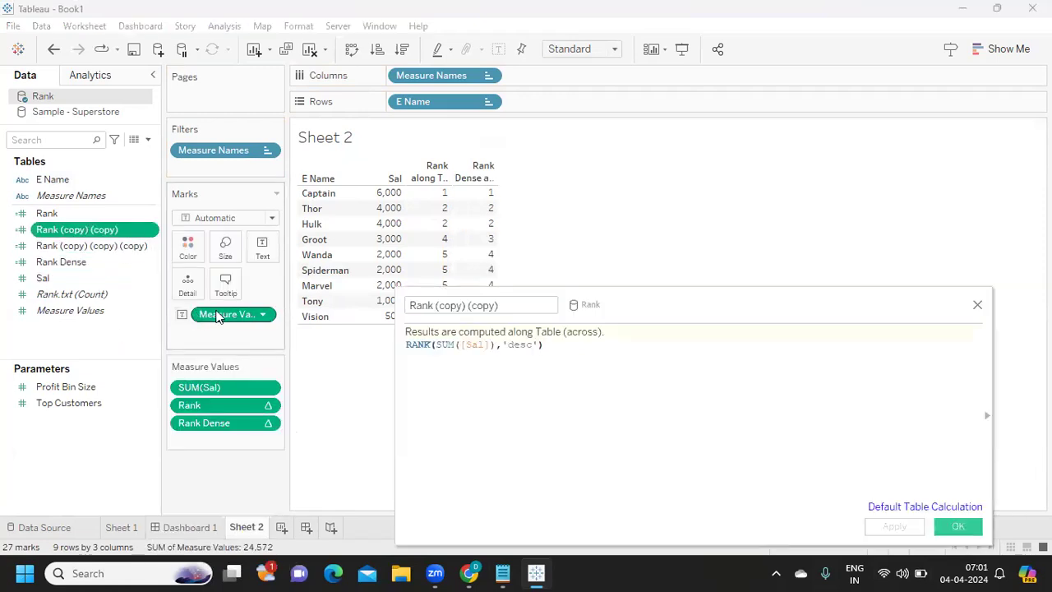
{"action": "left_click", "coordinate": [437, 358]}
{"action": "type", "text": "_"}
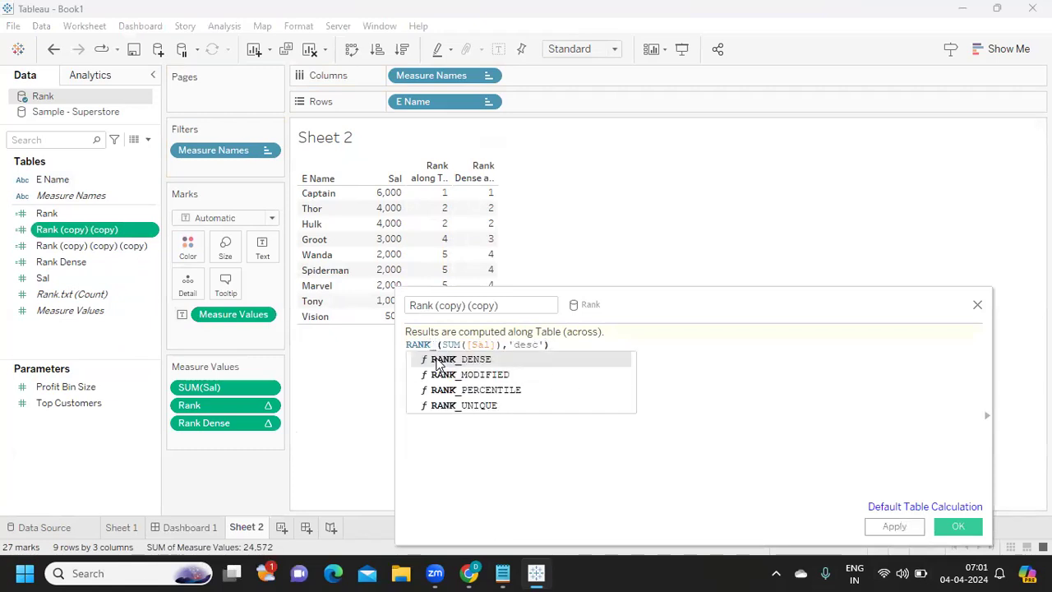
{"action": "left_click", "coordinate": [451, 375]}
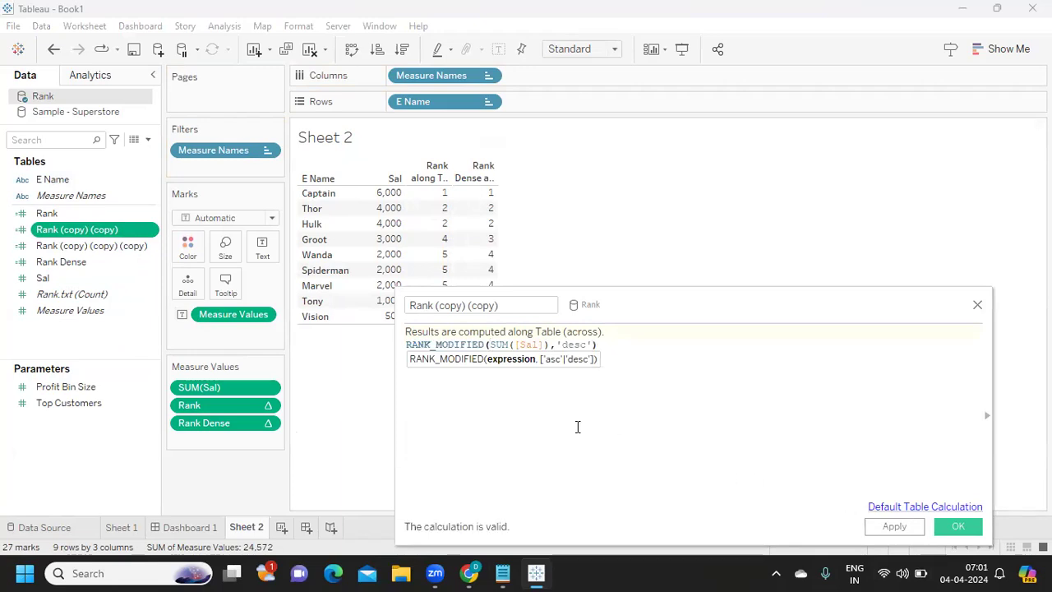
Step: Rename the calculated field as Rank Modified, save it and add it after Rank Dense in the table
{"action": "left_click_drag", "start_coordinate": [435, 308], "coordinate": [529, 308]}
{"action": "key", "text": "BackSpace"}
{"action": "type", "text": "Modi"}
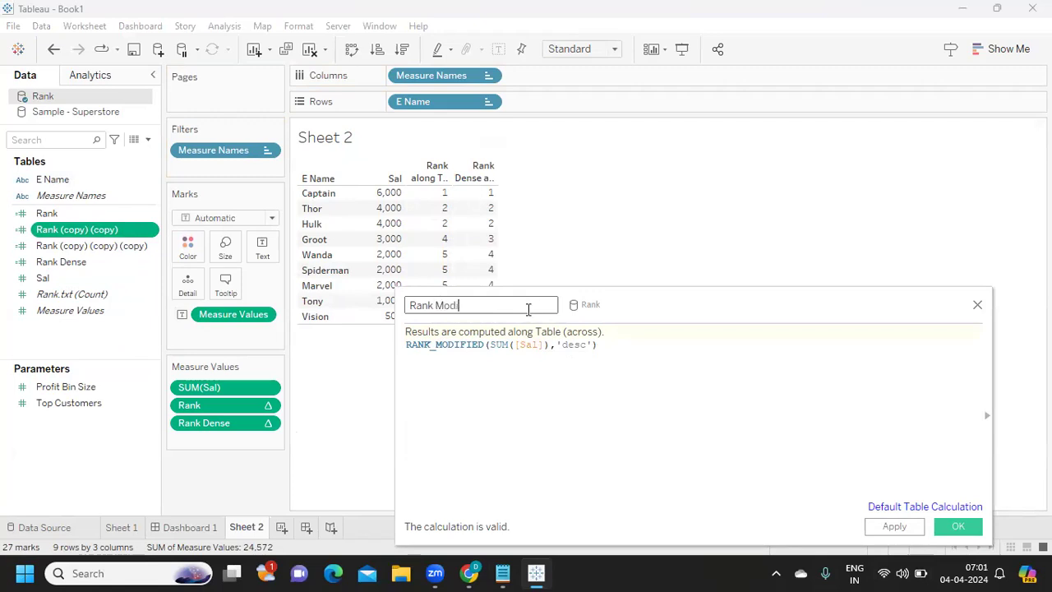
{"action": "type", "text": "fied"}
{"action": "left_click", "coordinate": [894, 526]}
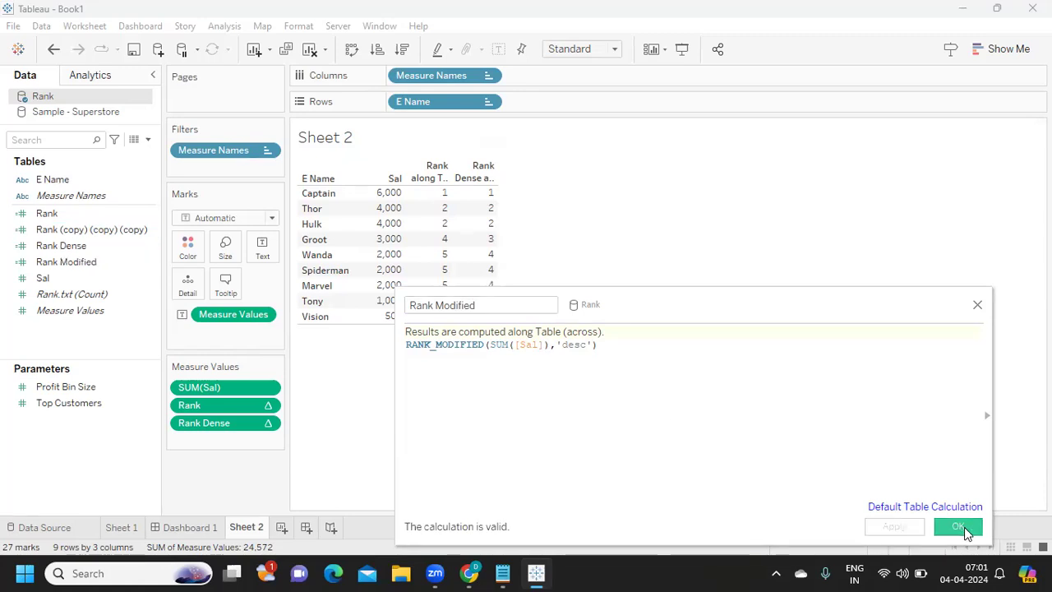
{"action": "left_click", "coordinate": [958, 526]}
{"action": "left_click_drag", "start_coordinate": [59, 261], "coordinate": [196, 435]}
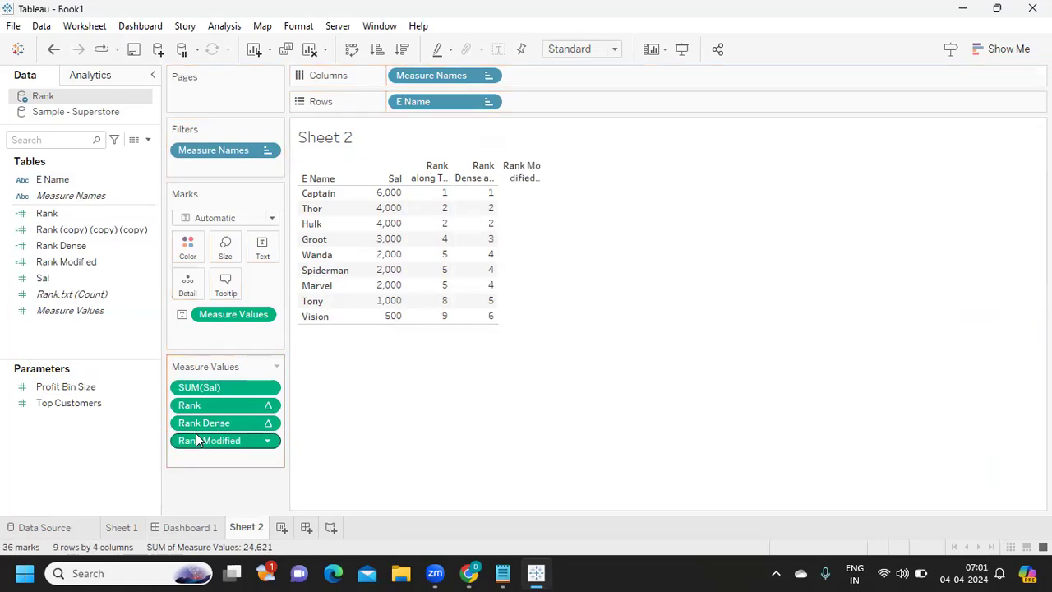
Step: Open Rank (copy) (copy) (copy) for editing and change its formula to RANK_UNIQUE(SUM([Sal]),'desc')
{"action": "right_click", "coordinate": [158, 234]}
{"action": "left_click", "coordinate": [190, 305]}
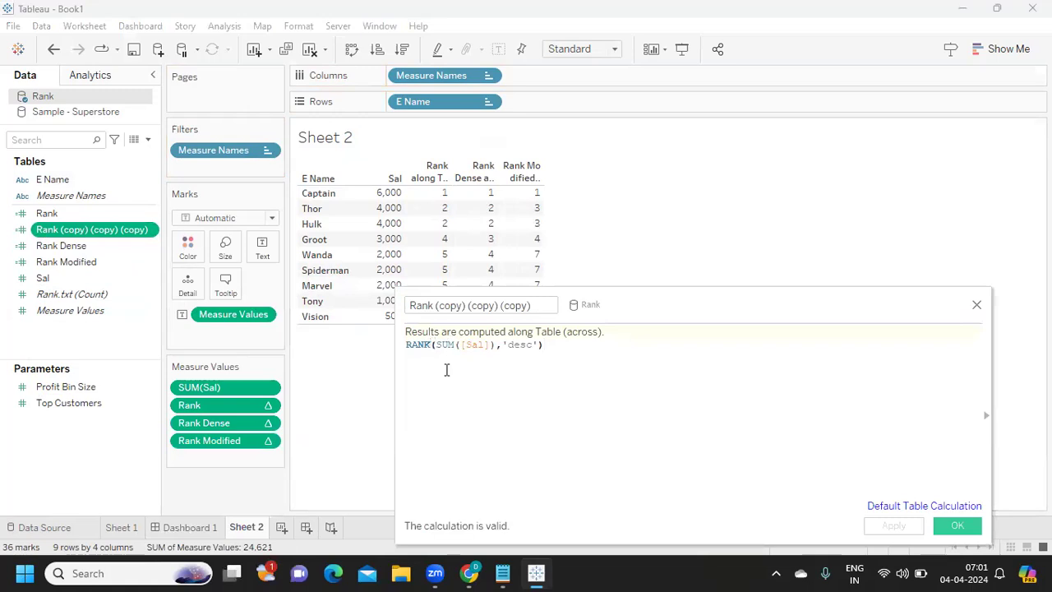
{"action": "type", "text": "_"}
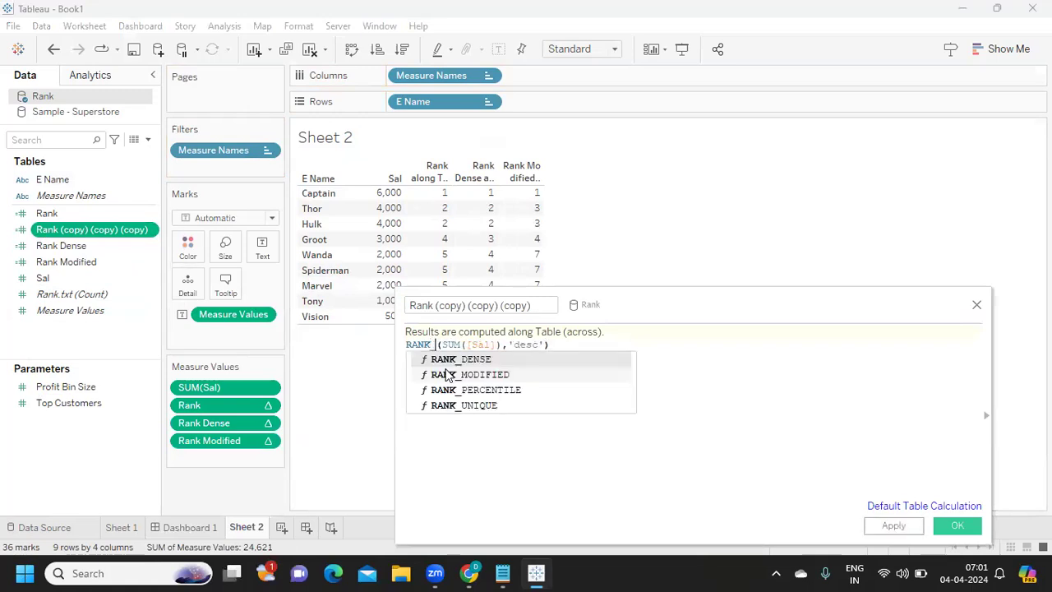
{"action": "left_click", "coordinate": [445, 403]}
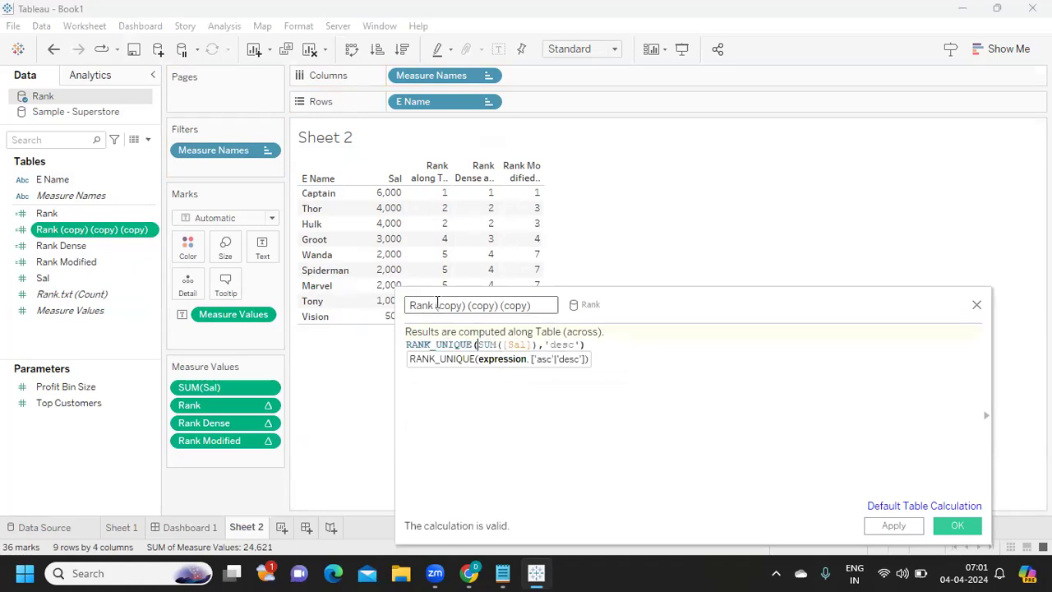
Step: Rename the calculated field as Rank Unique, save it and add it after Rank Modified in the table
{"action": "left_click_drag", "start_coordinate": [435, 305], "coordinate": [544, 304]}
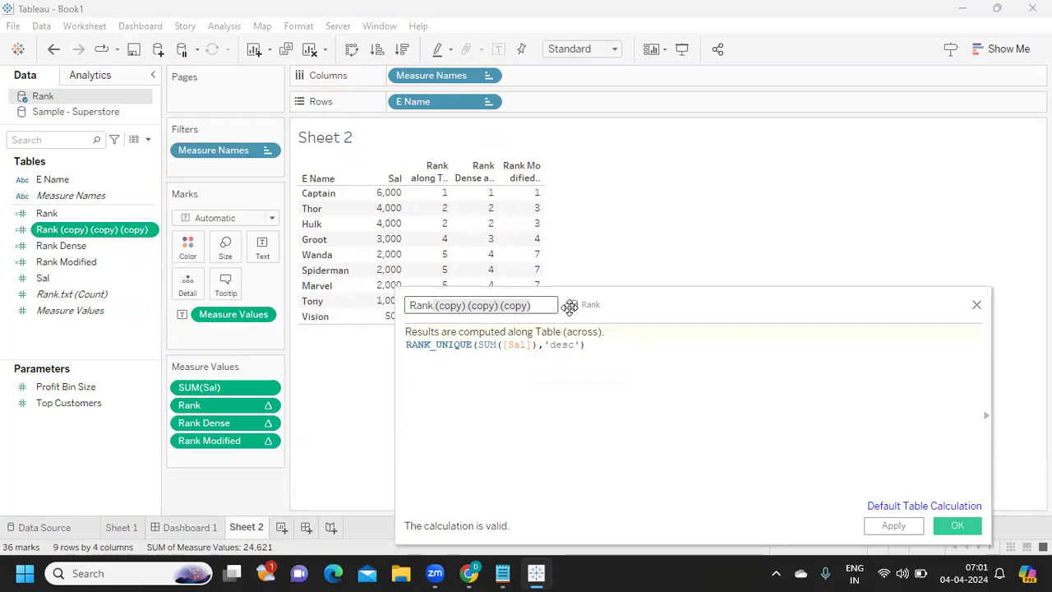
{"action": "key", "text": "BackSpace"}
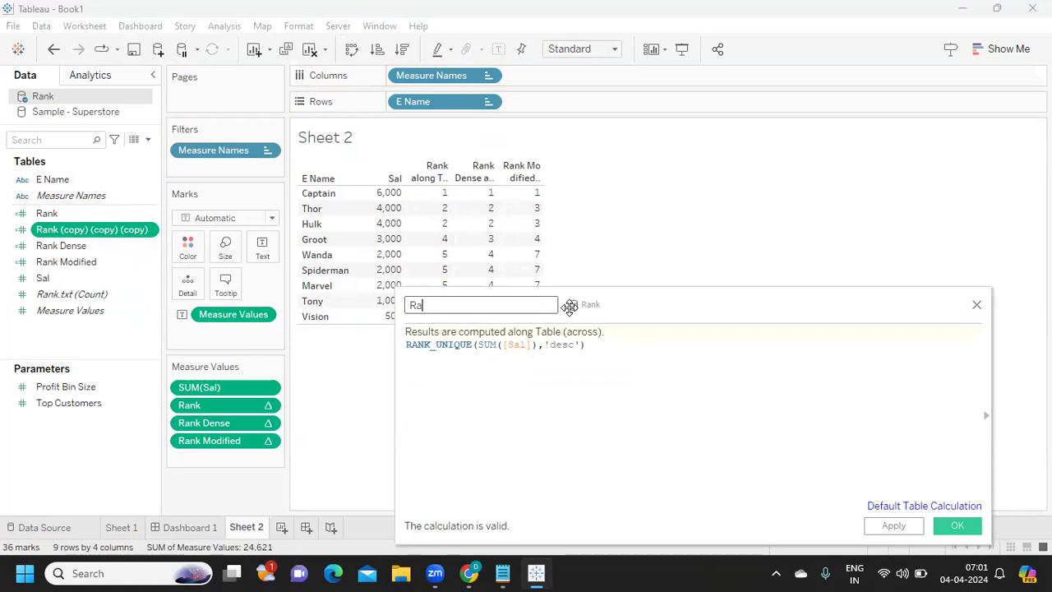
{"action": "type", "text": "Unique"}
{"action": "left_click", "coordinate": [894, 527]}
{"action": "left_click_drag", "start_coordinate": [72, 267], "coordinate": [218, 464]}
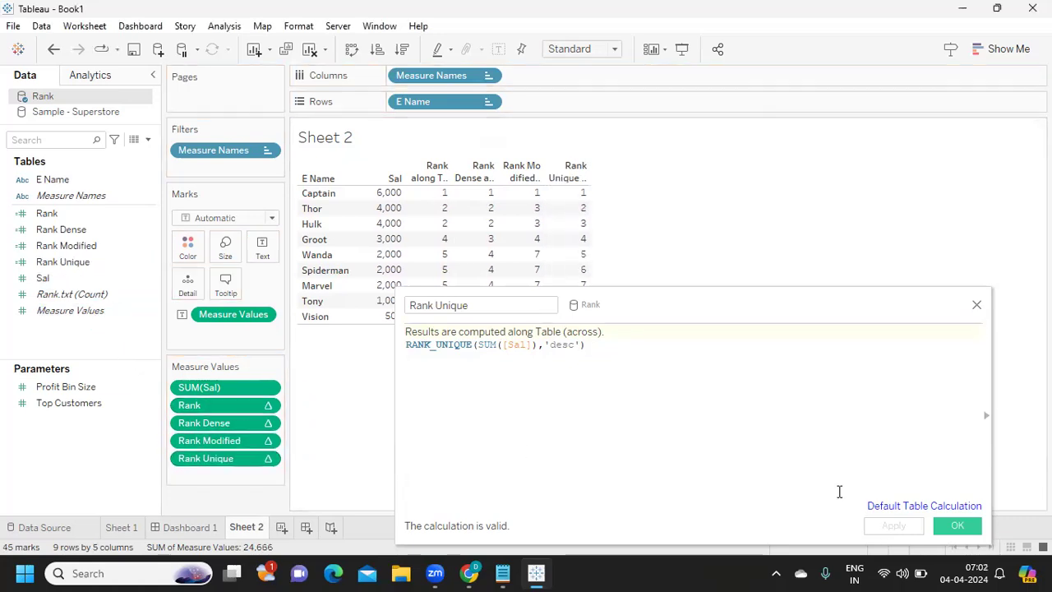
{"action": "left_click", "coordinate": [972, 531]}
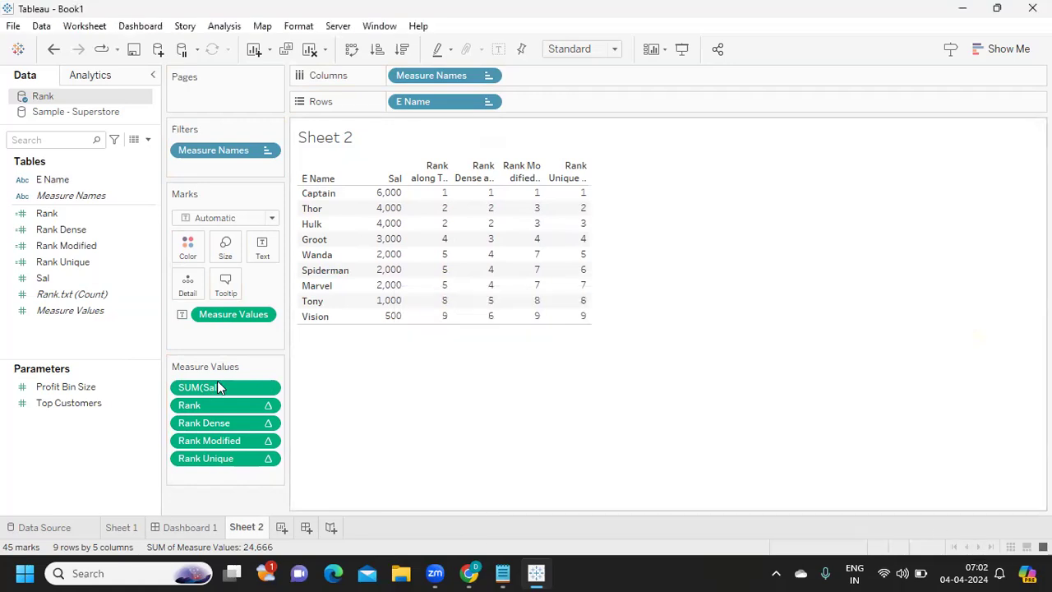
Step: Create a calculated field named Index with the formula INDEX() and apply it
{"action": "left_click", "coordinate": [148, 140]}
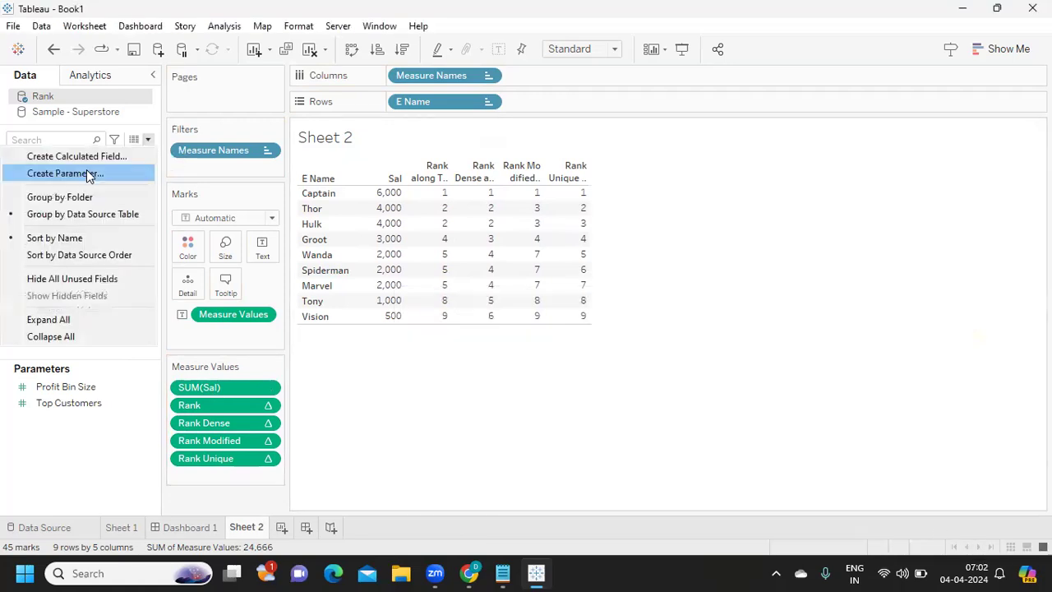
{"action": "left_click", "coordinate": [91, 157]}
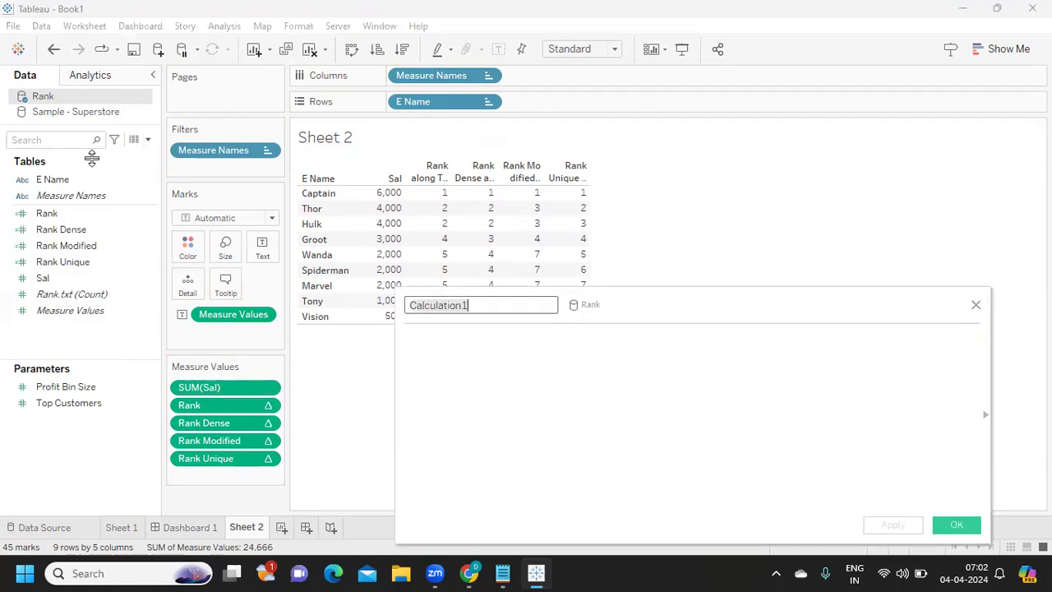
{"action": "type", "text": "Index"}
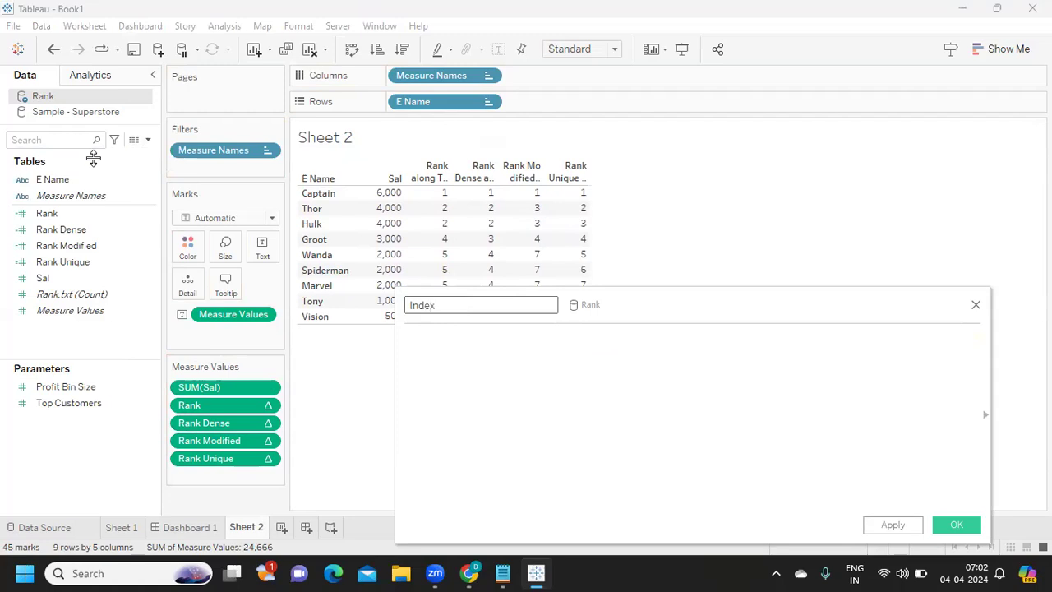
{"action": "left_click", "coordinate": [530, 364]}
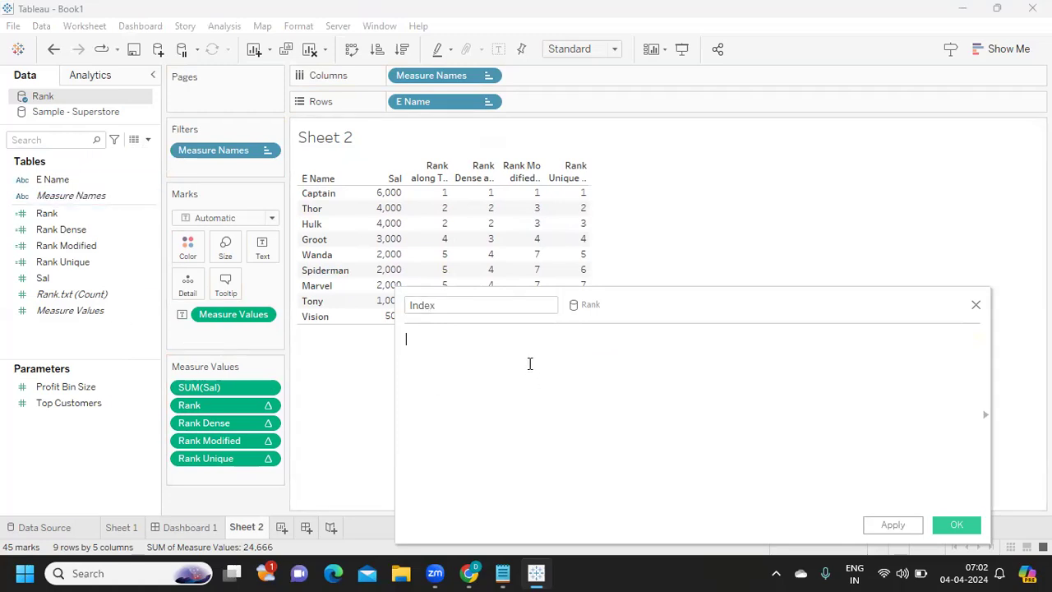
{"action": "type", "text": "Index"}
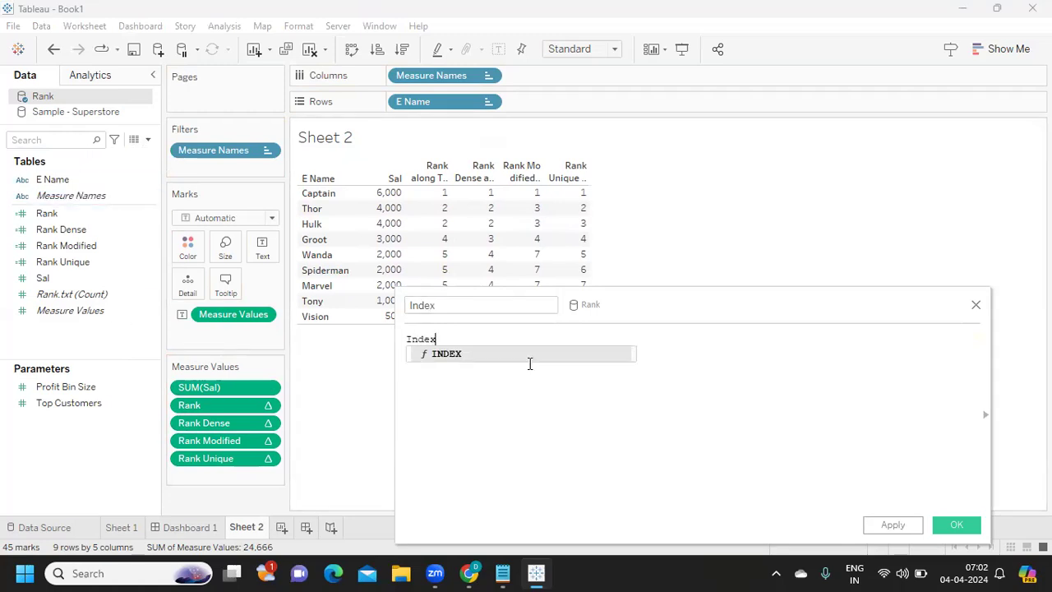
{"action": "key", "text": "Return"}
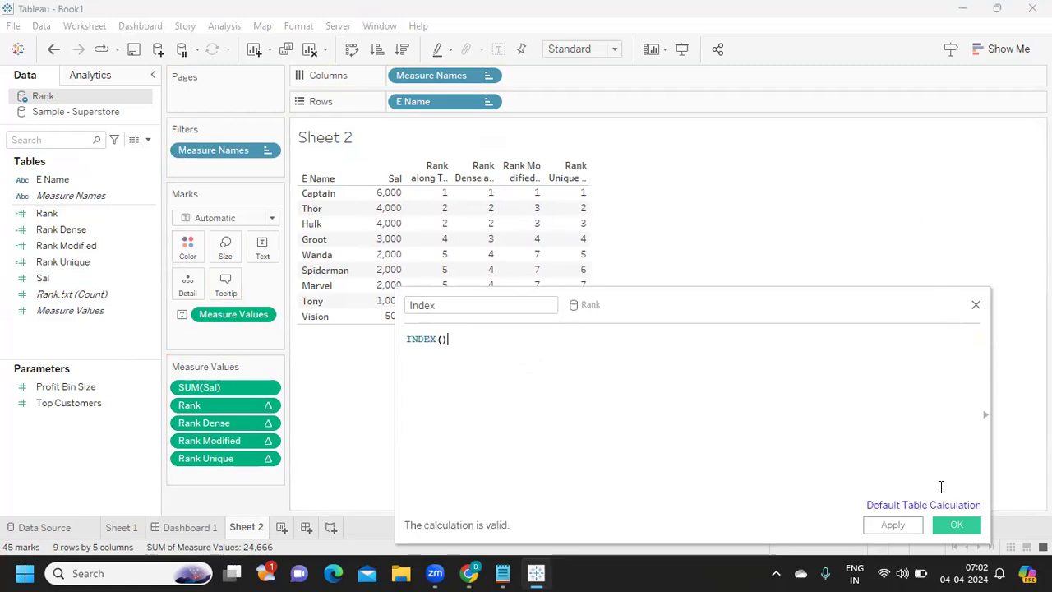
{"action": "left_click", "coordinate": [894, 524]}
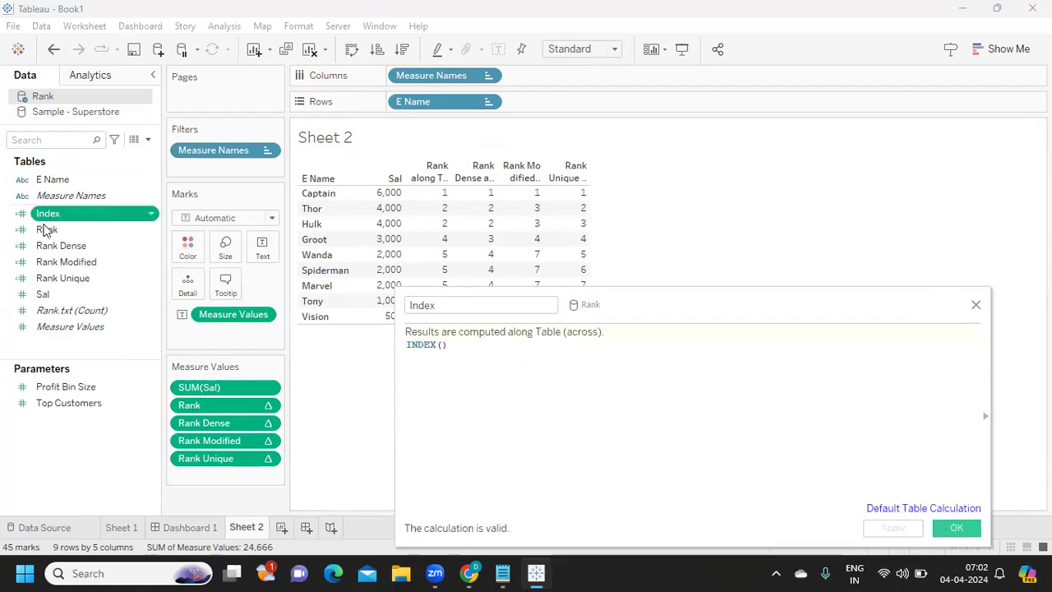
Step: Add Index to the table as the column directly after Sal and set the view to Fit Width
{"action": "left_click_drag", "start_coordinate": [49, 213], "coordinate": [221, 462]}
{"action": "left_click_drag", "start_coordinate": [220, 481], "coordinate": [220, 479]}
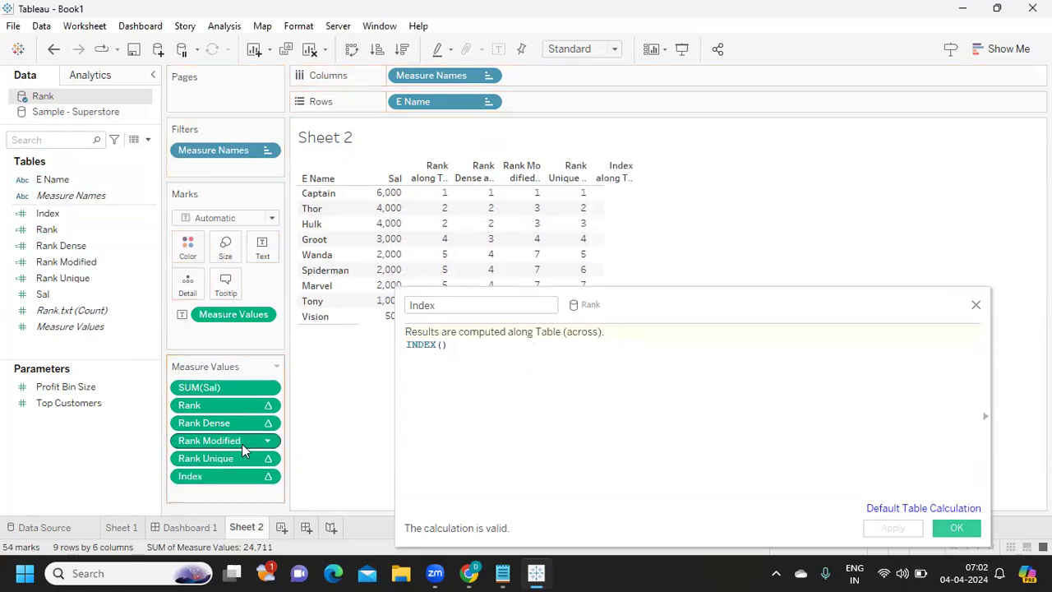
{"action": "left_click", "coordinate": [940, 523]}
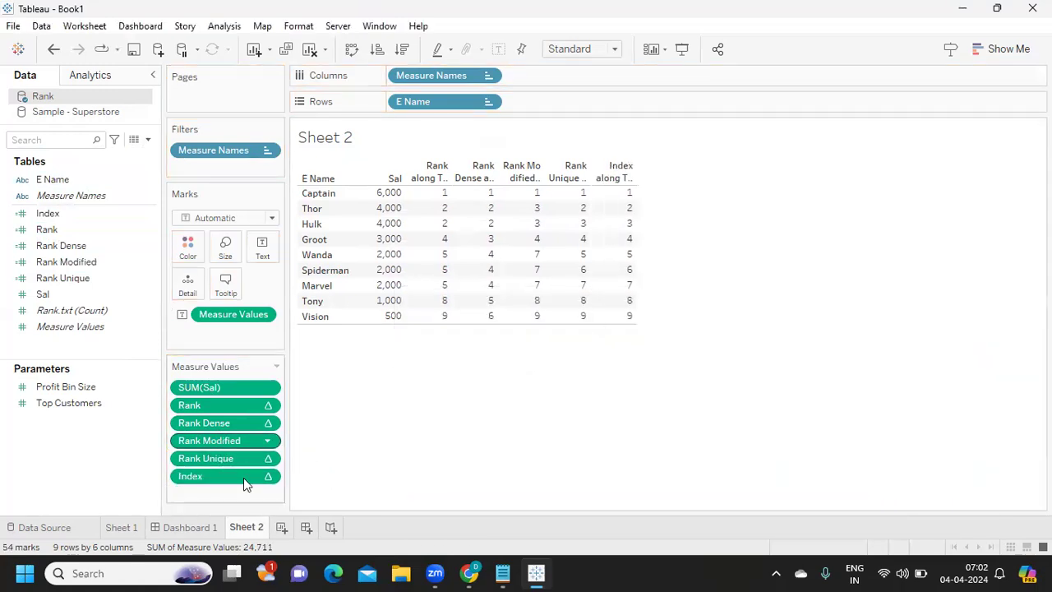
{"action": "left_click_drag", "start_coordinate": [223, 477], "coordinate": [216, 395]}
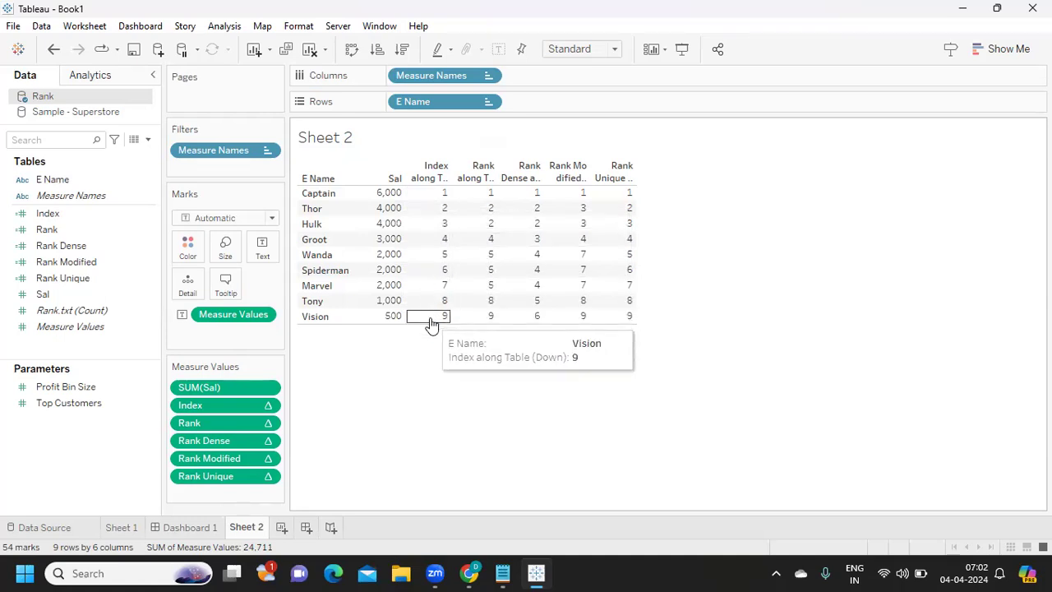
{"action": "left_click", "coordinate": [571, 51]}
{"action": "left_click", "coordinate": [567, 75]}
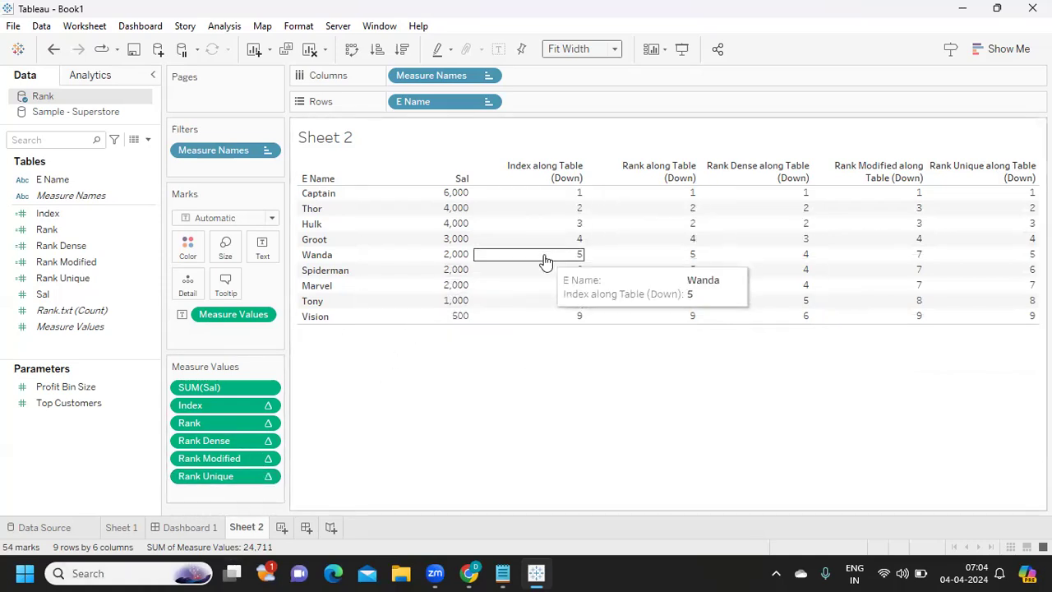
Step: Switch to the Notepad question list and highlight question 2's names and marks, followed by question 4 on YTD and YOY calculations
{"action": "mouse_move", "coordinate": [513, 574]}
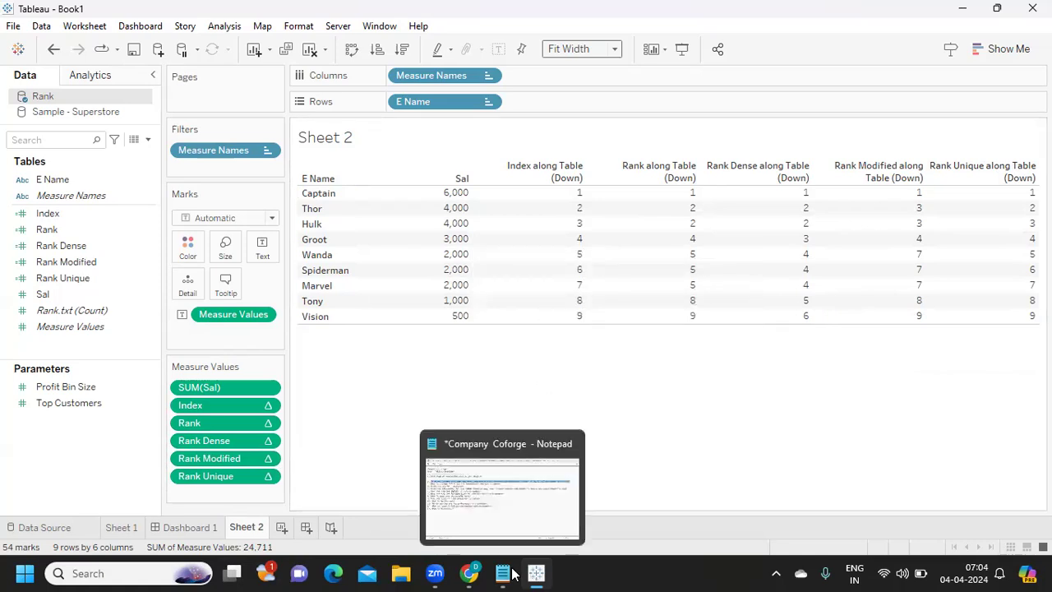
{"action": "left_click", "coordinate": [518, 513]}
{"action": "left_click", "coordinate": [652, 240]}
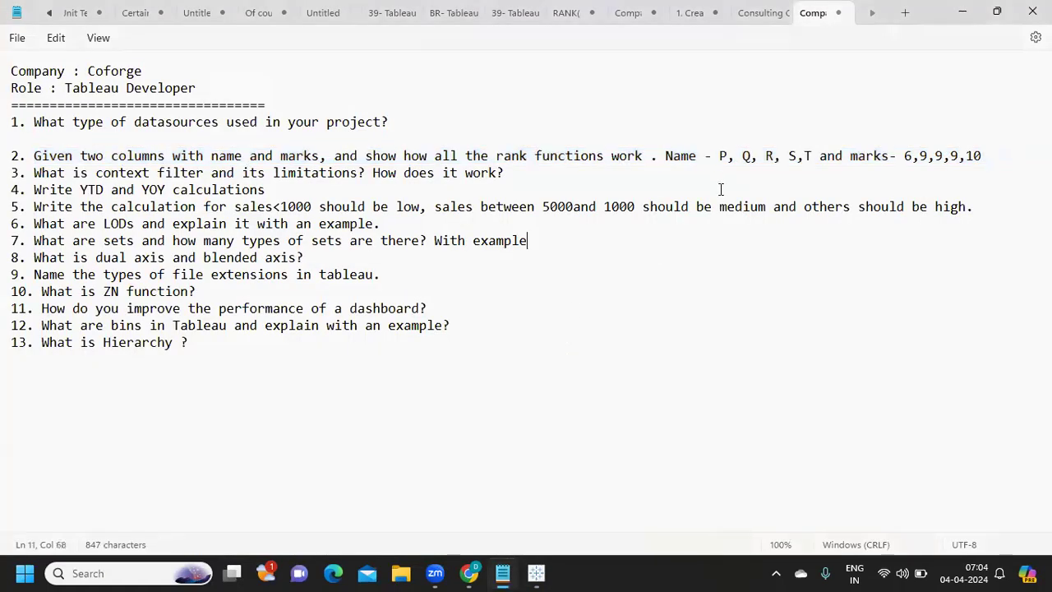
{"action": "left_click_drag", "start_coordinate": [721, 158], "coordinate": [784, 165]}
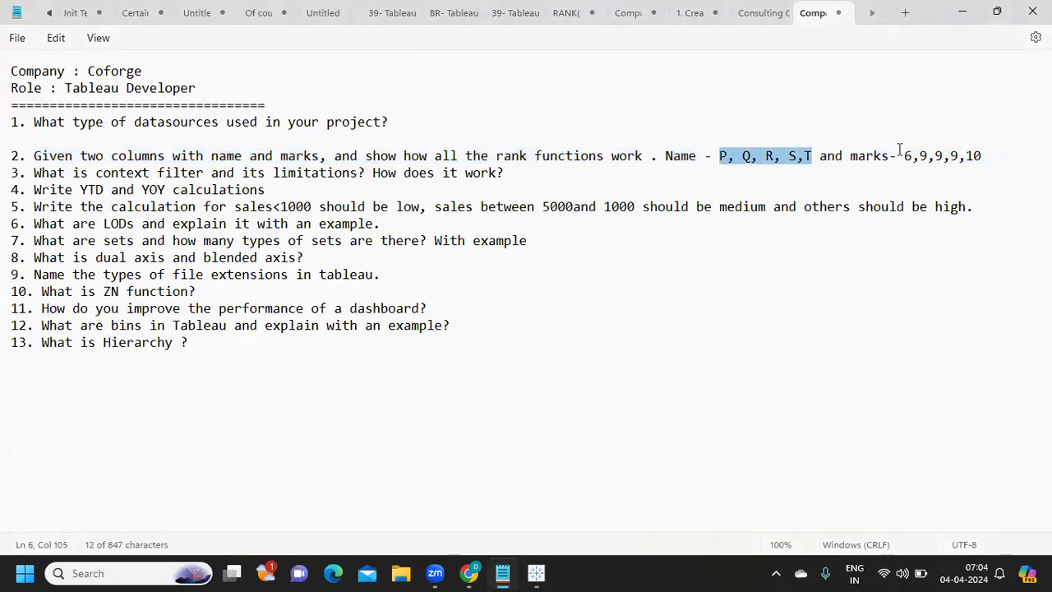
{"action": "left_click_drag", "start_coordinate": [902, 158], "coordinate": [978, 167]}
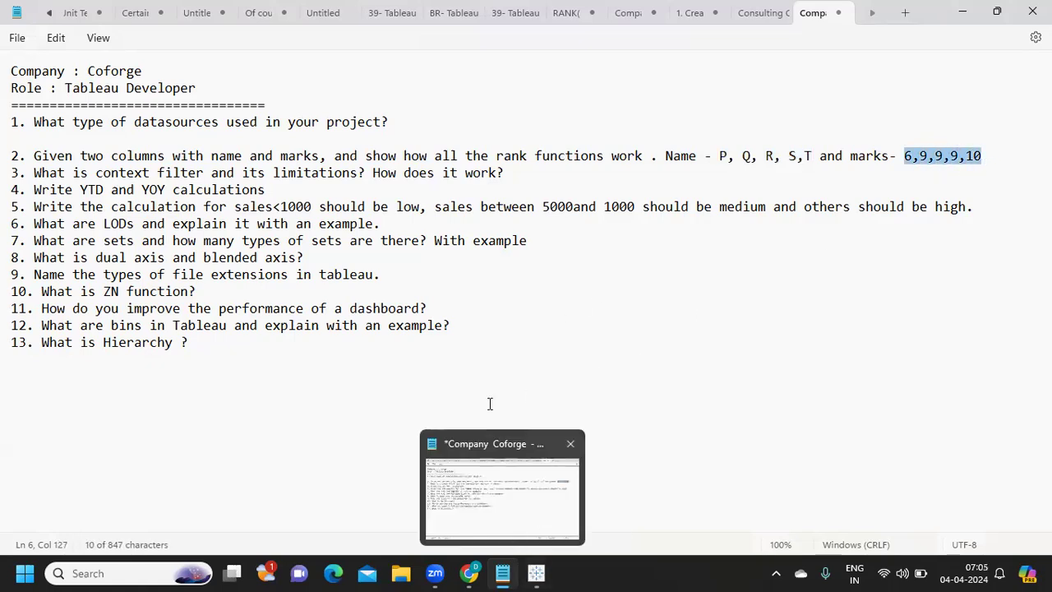
{"action": "left_click", "coordinate": [479, 280]}
{"action": "left_click_drag", "start_coordinate": [33, 189], "coordinate": [230, 196]}
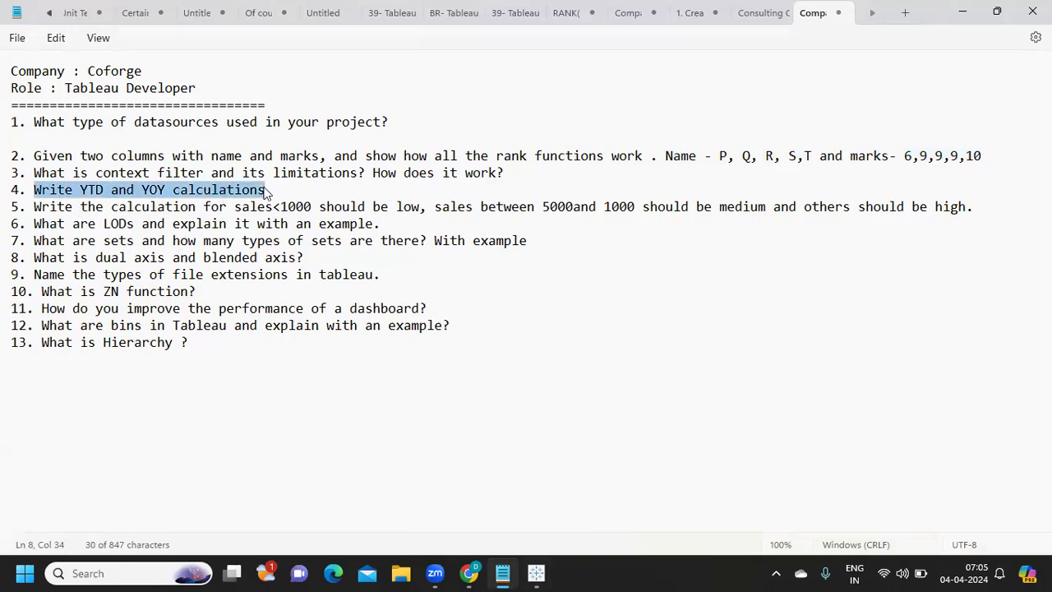
Step: Switch back to Tableau and write "YTD -> Sales till Current Date in Current Year" as the text of a new calculated field
{"action": "left_click", "coordinate": [535, 573]}
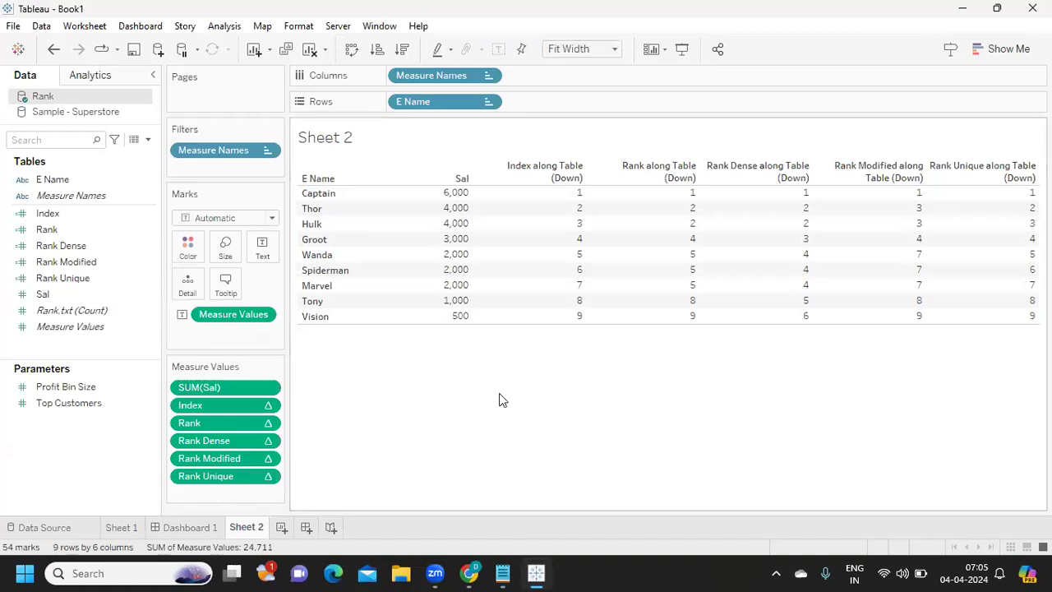
{"action": "left_click", "coordinate": [149, 141]}
{"action": "left_click", "coordinate": [112, 153]}
{"action": "left_click", "coordinate": [435, 379]}
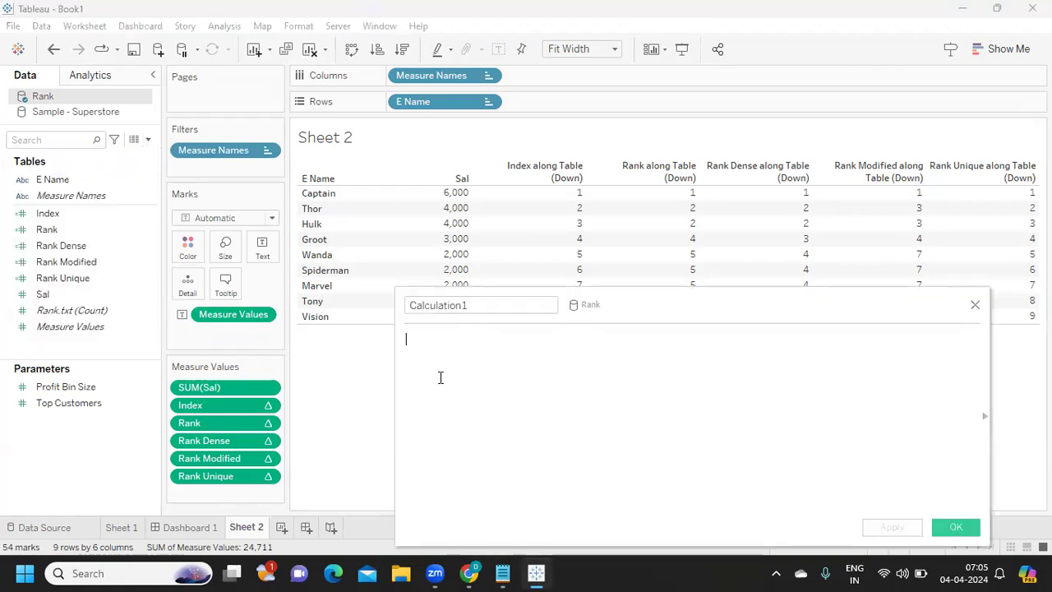
{"action": "type", "text": "YTD"}
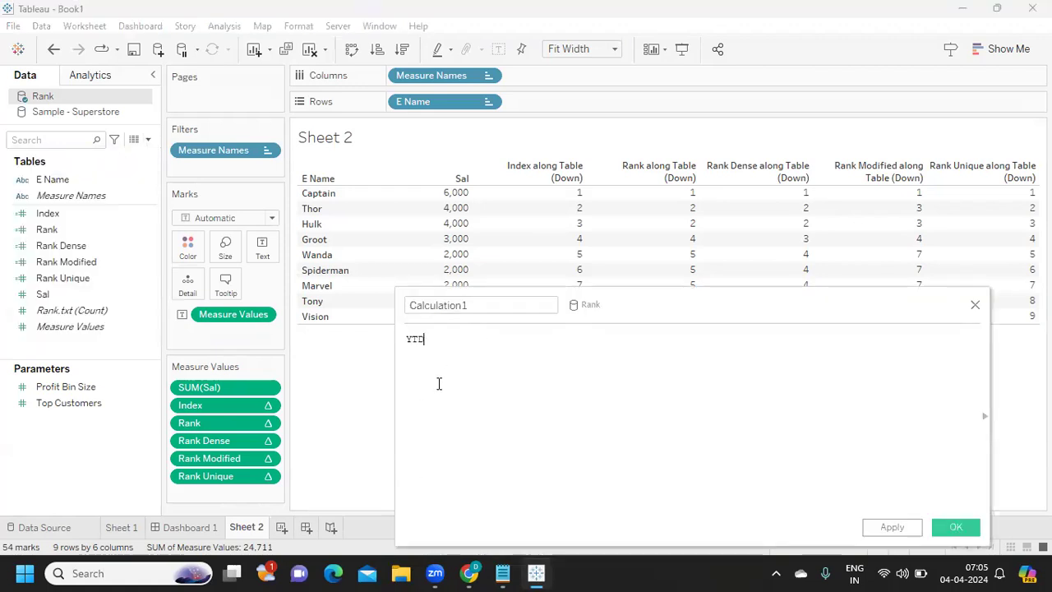
{"action": "type", "text": " -> Sales till"}
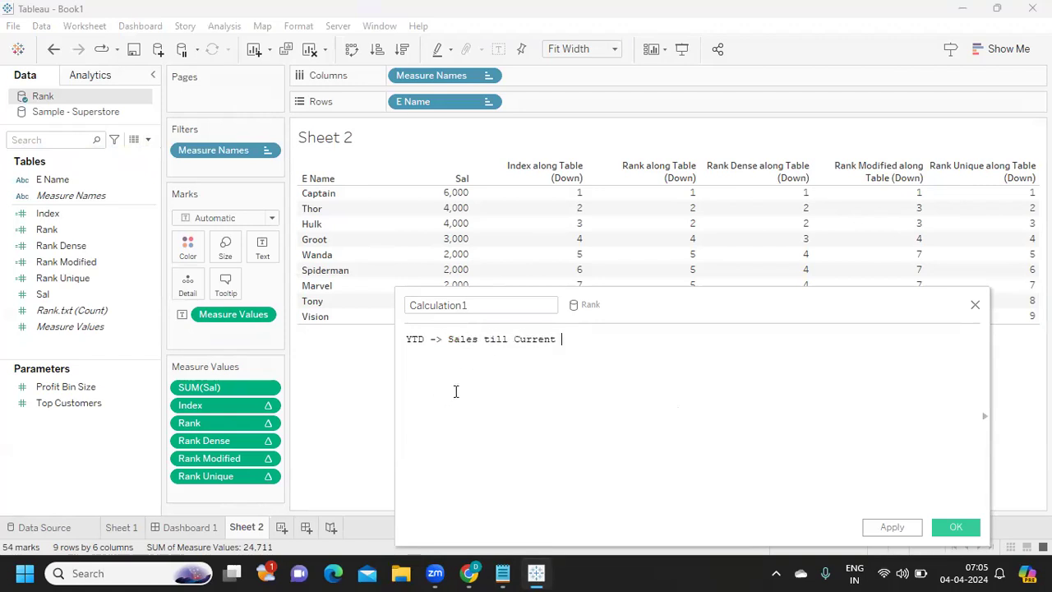
{"action": "type", "text": " Current Year"}
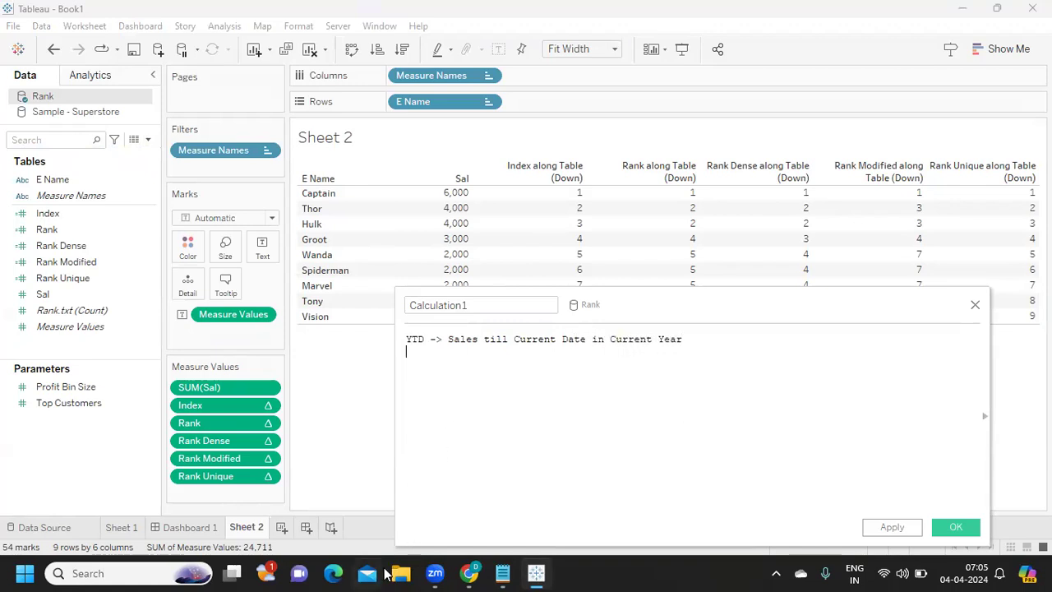
{"action": "key", "text": "Return"}
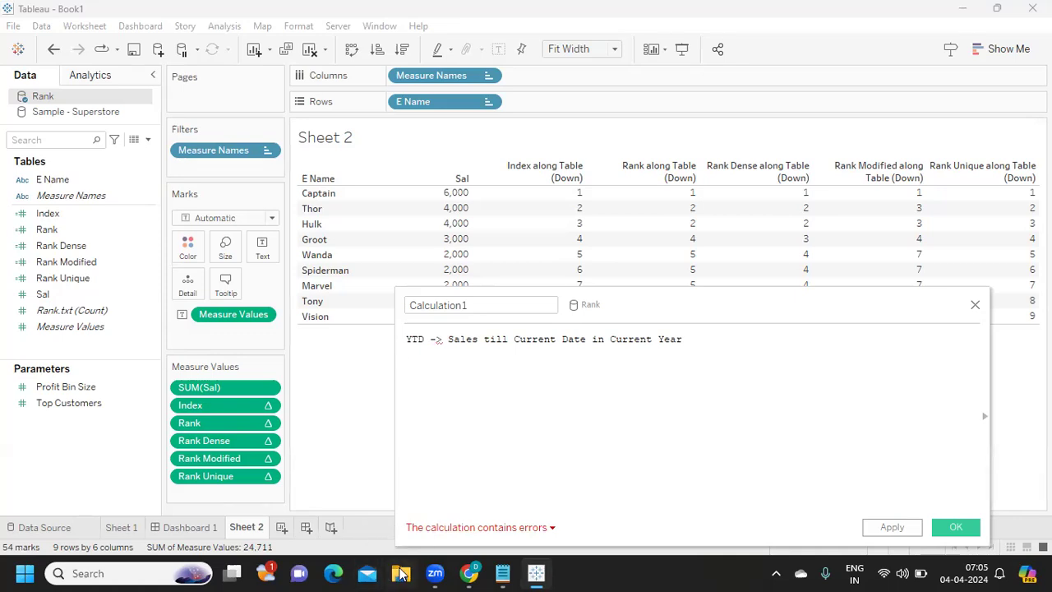
{"action": "type", "text": "YEA"}
{"action": "key", "text": "Return"}
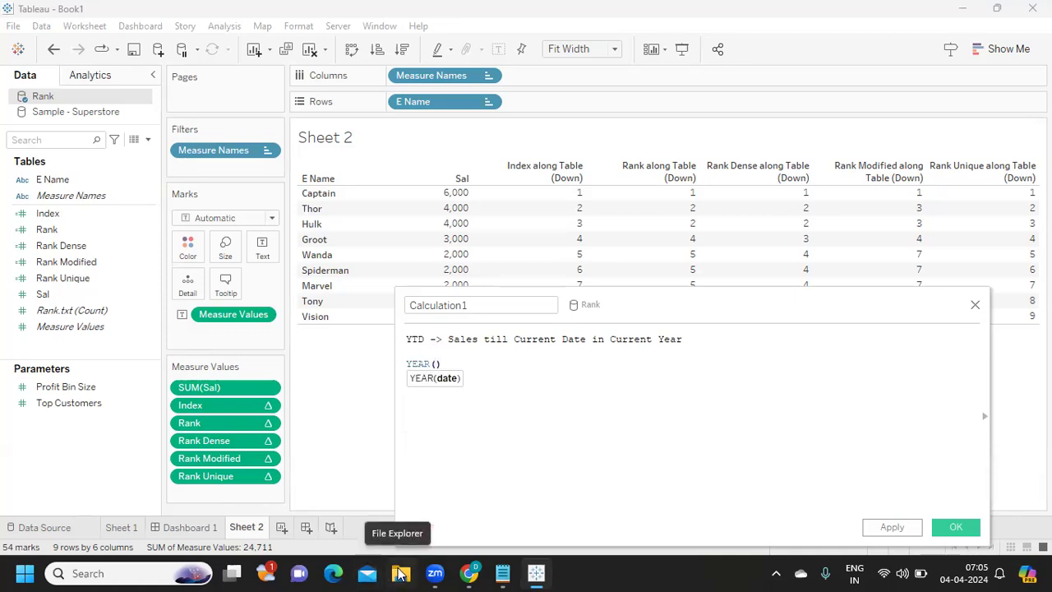
{"action": "type", "text": "Or"}
{"action": "key", "text": "Return"}
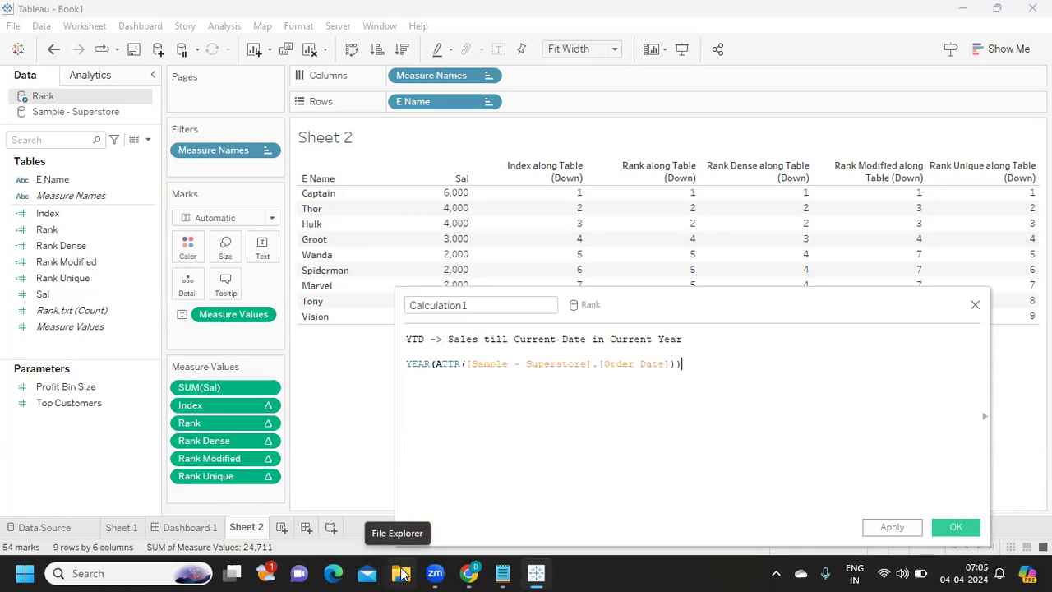
{"action": "key", "text": "BackSpace"}
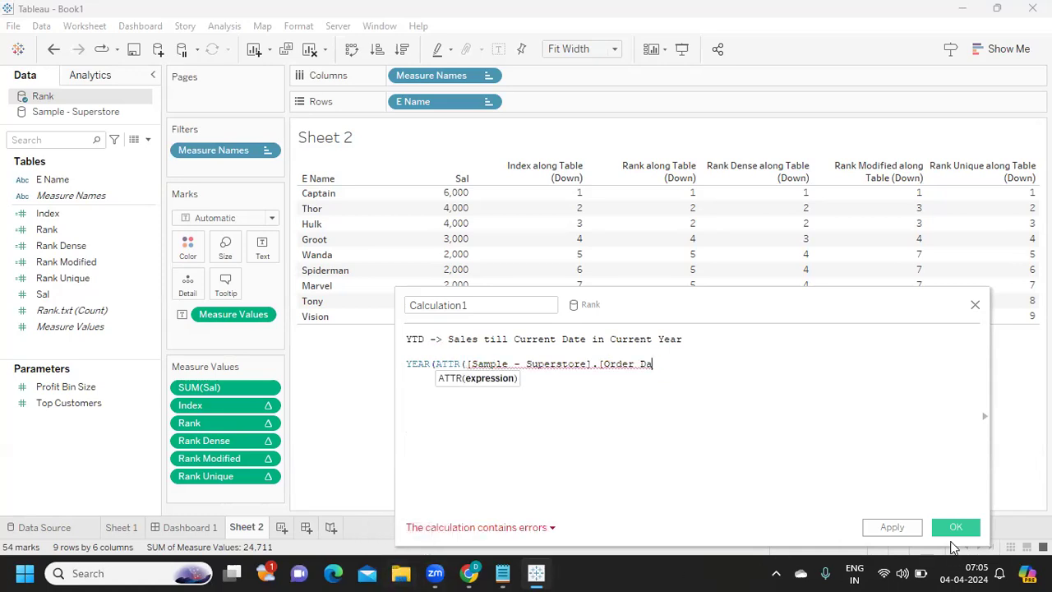
{"action": "left_click", "coordinate": [975, 304]}
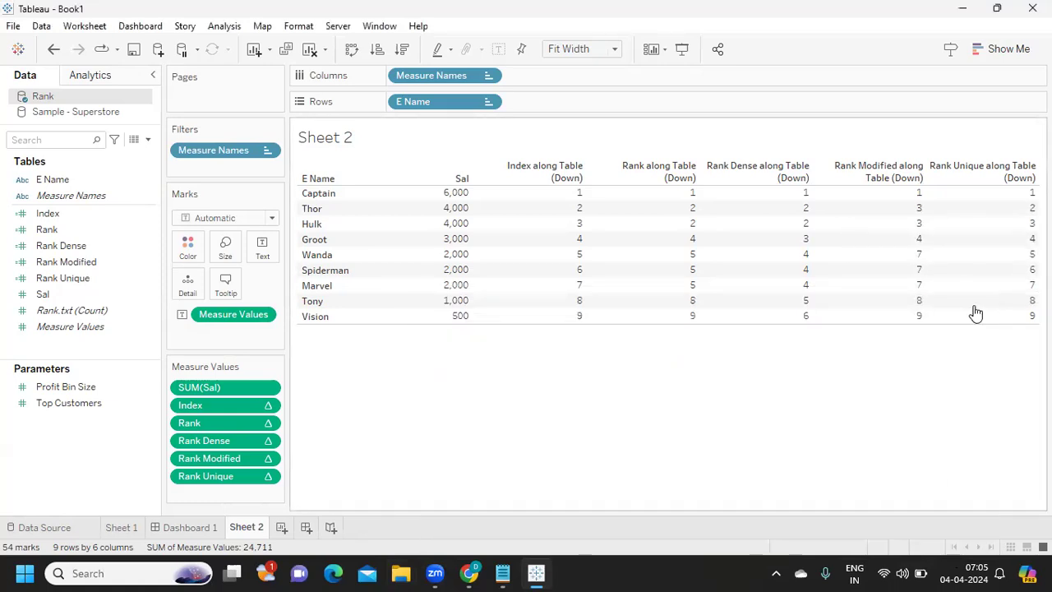
Step: Add a new worksheet and start a calculated field named ytd on the Sample - Superstore data source
{"action": "left_click", "coordinate": [281, 527]}
{"action": "left_click", "coordinate": [95, 114]}
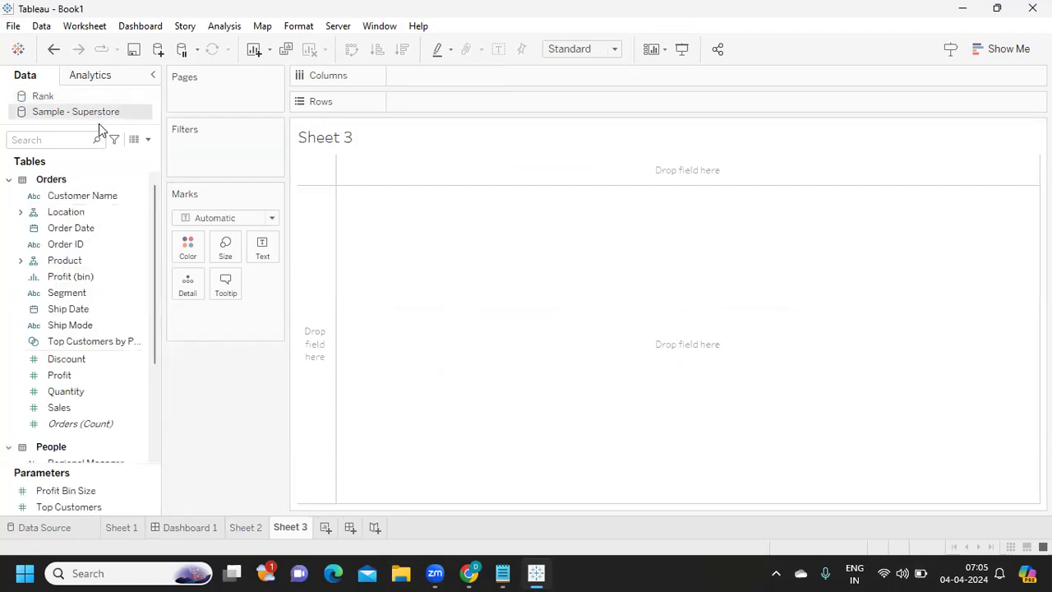
{"action": "left_click", "coordinate": [148, 141]}
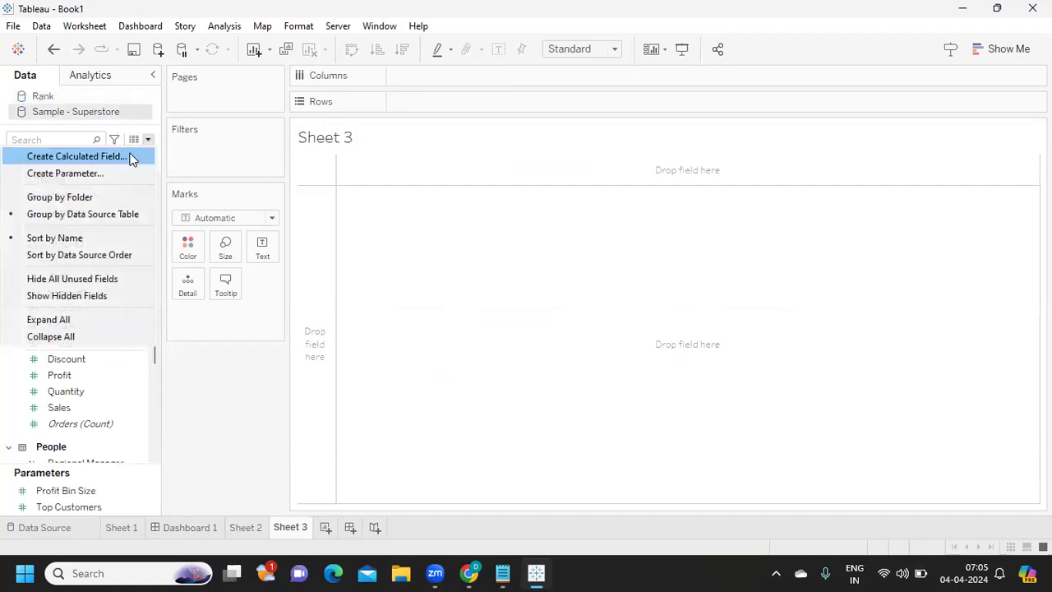
{"action": "left_click", "coordinate": [131, 155]}
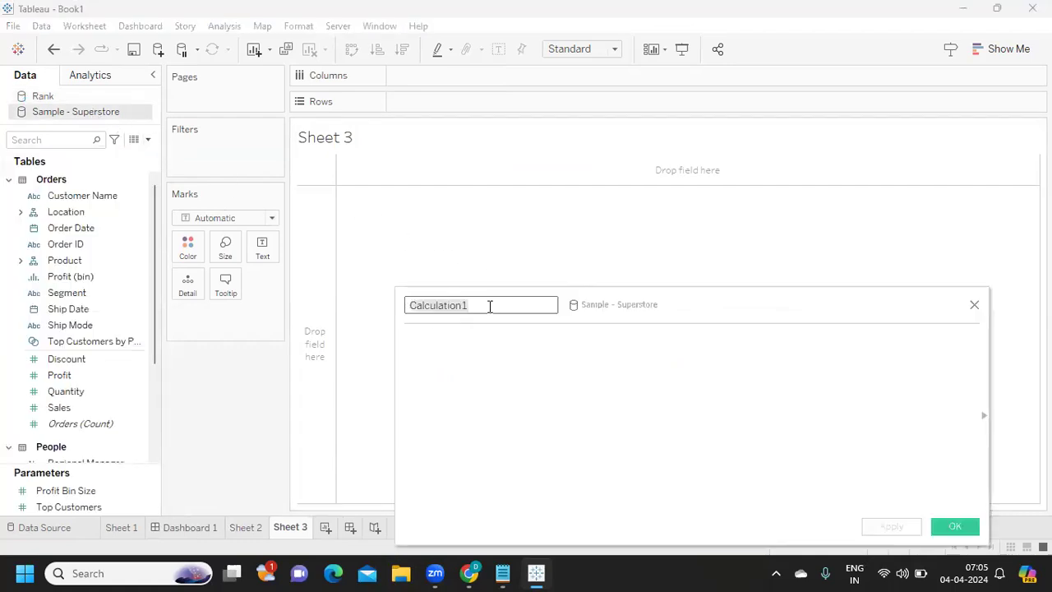
{"action": "type", "text": "ytd"}
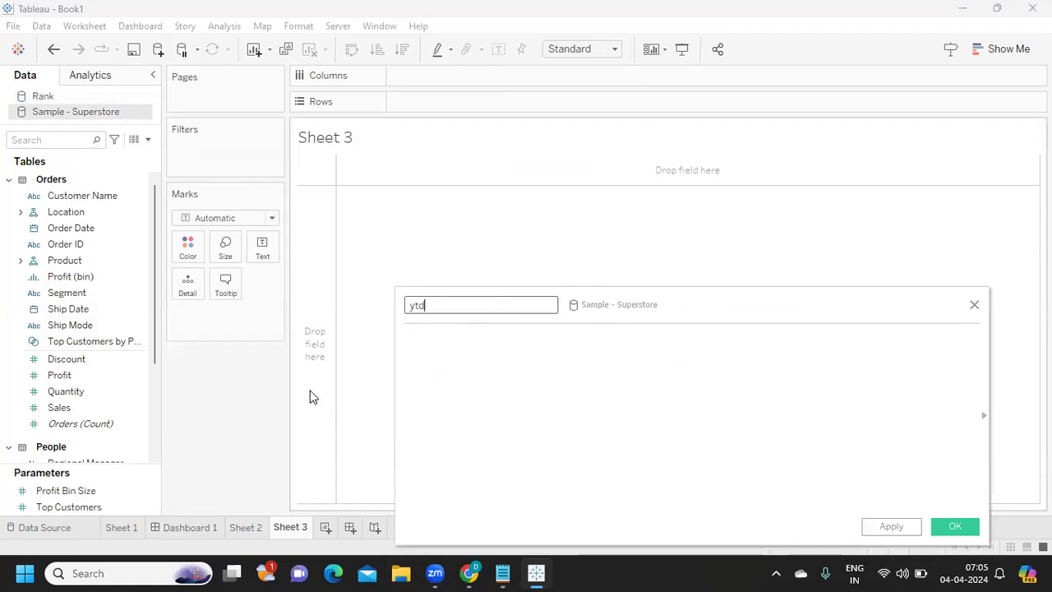
{"action": "left_click", "coordinate": [472, 358]}
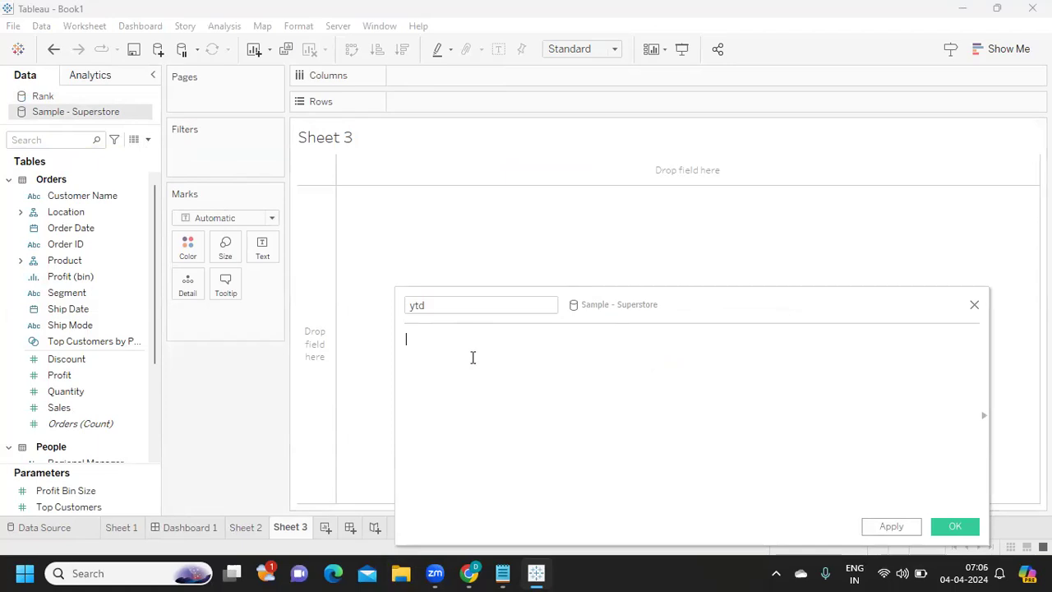
Step: Enter the condition YEAR([Order Date])= YEAR(TODAY()) as the first line of the ytd formula
{"action": "type", "text": "ye"}
{"action": "key", "text": "Return"}
{"action": "type", "text": "ord"}
{"action": "key", "text": "Return"}
{"action": "type", "text": "= YEA"}
{"action": "key", "text": "Return"}
{"action": "type", "text": "Tod"}
{"action": "key", "text": "Return"}
Step: Append the note "=> CURRENT DATE" after the year condition and begin a new line
{"action": "type", "text": "=> cURRENT"}
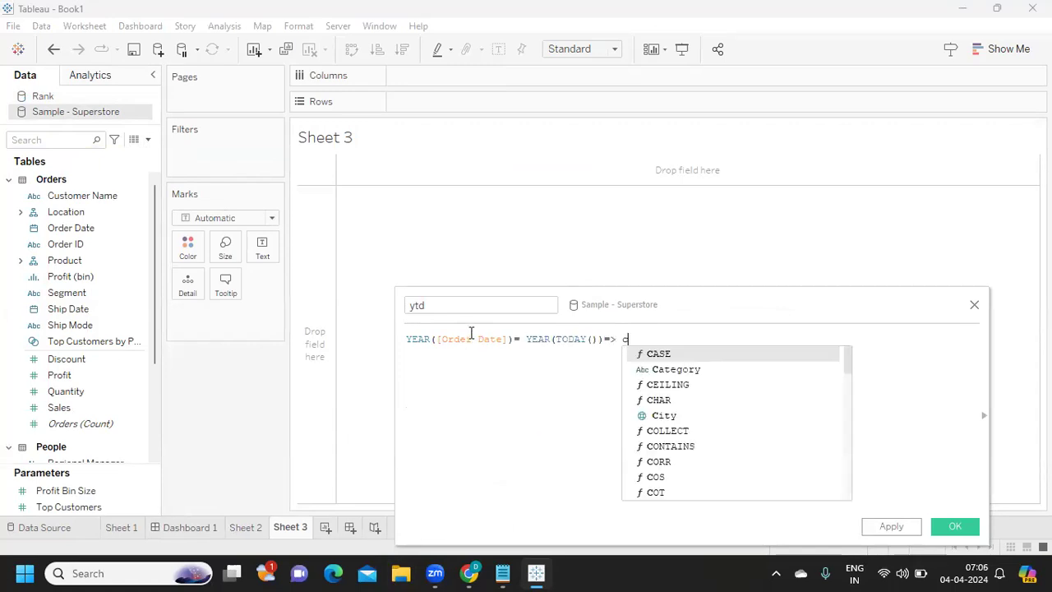
{"action": "key", "text": "BackSpace"}
{"action": "key", "text": "BackSpace"}
{"action": "key", "text": "BackSpace"}
{"action": "key", "text": "BackSpace"}
{"action": "key", "text": "BackSpace"}
{"action": "key", "text": "BackSpace"}
{"action": "key", "text": "BackSpace"}
{"action": "type", "text": "CURRENT Y"}
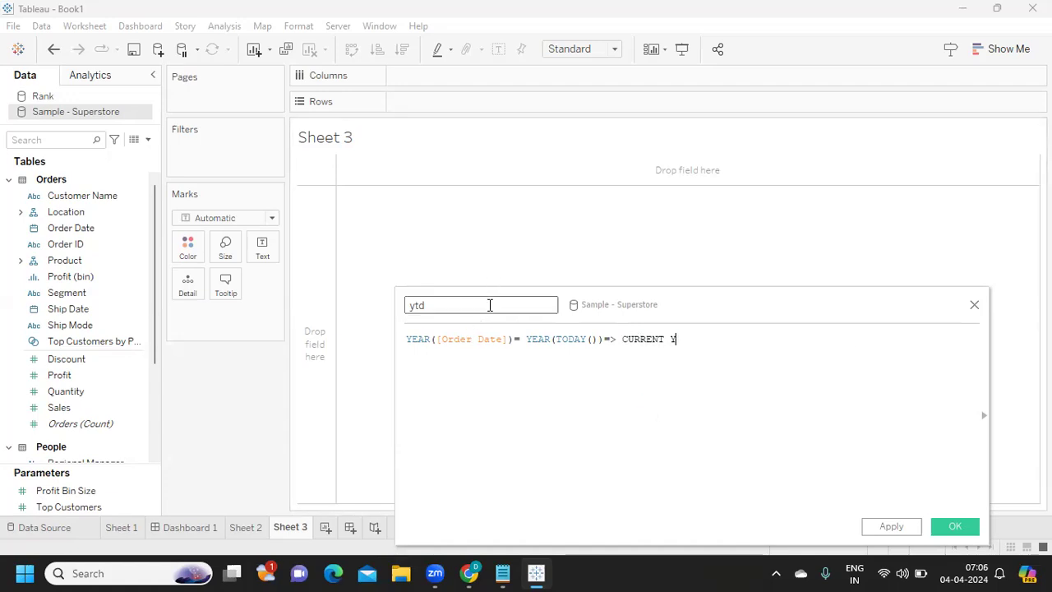
{"action": "key", "text": "BackSpace"}
{"action": "type", "text": "DATE"}
{"action": "key", "text": "Return"}
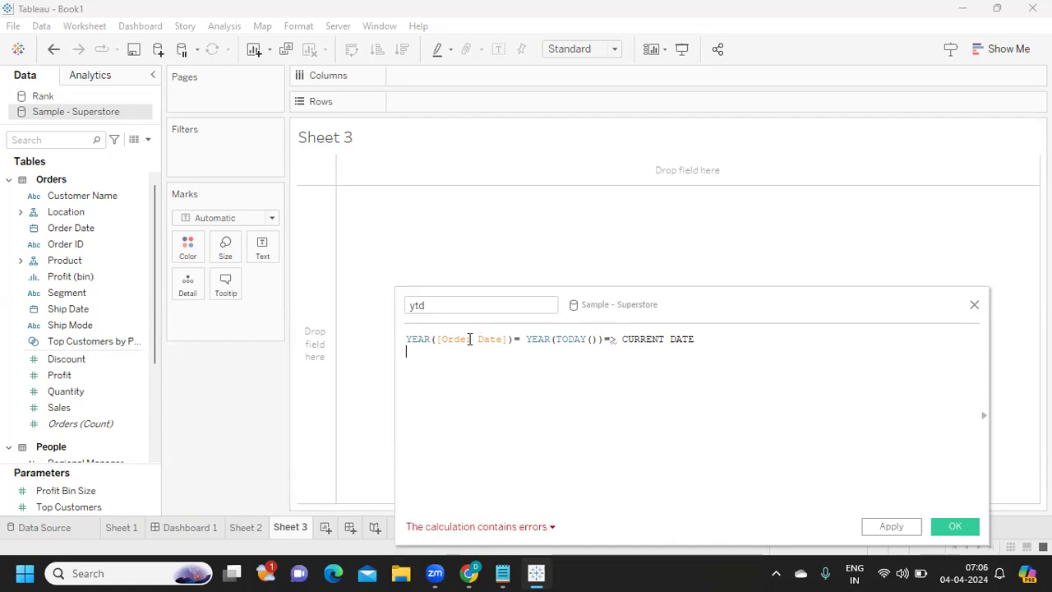
Step: Add the condition AND [Order Date] < TODAY() below the year condition
{"action": "type", "text": "A"}
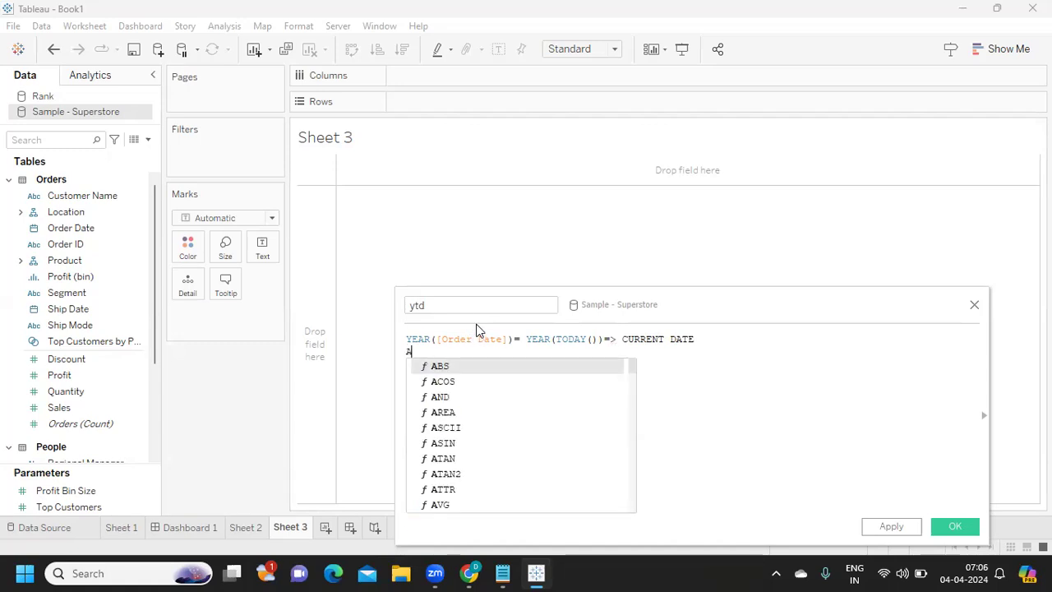
{"action": "type", "text": "NDor"}
{"action": "key", "text": "Return"}
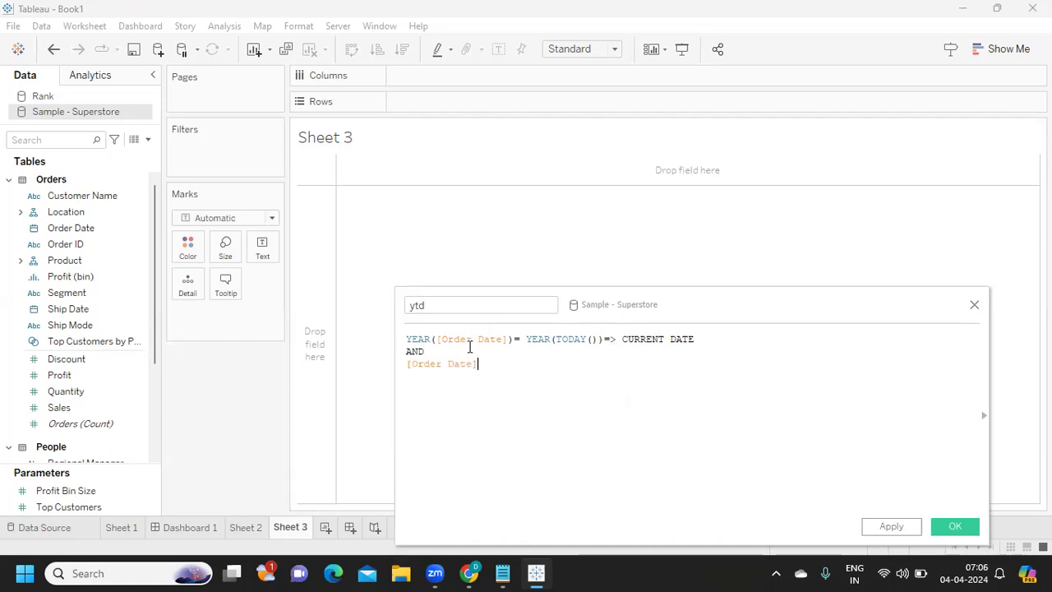
{"action": "type", "text": "< TOD"}
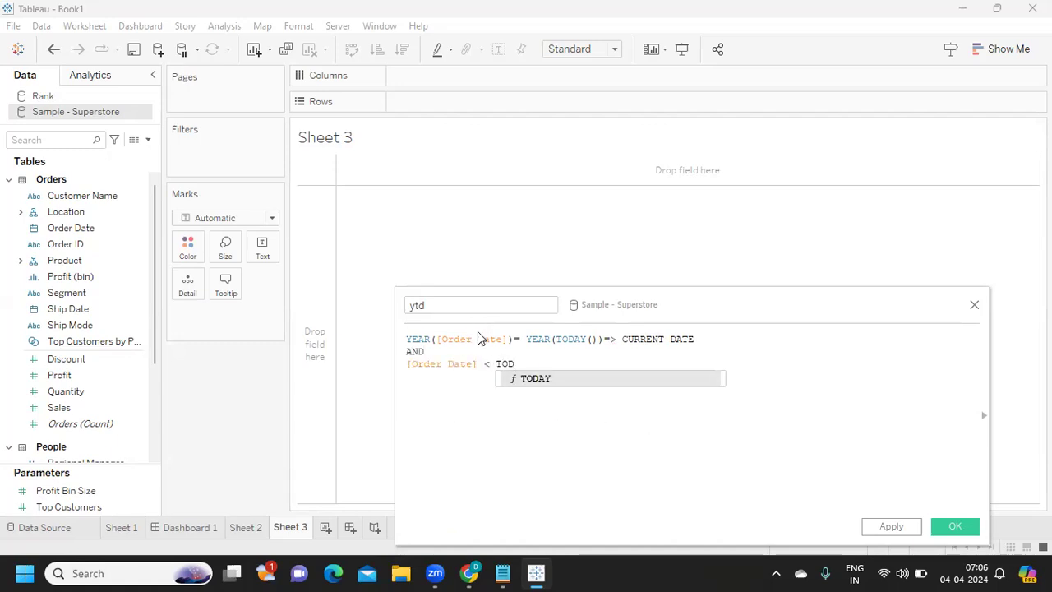
{"action": "key", "text": "Return"}
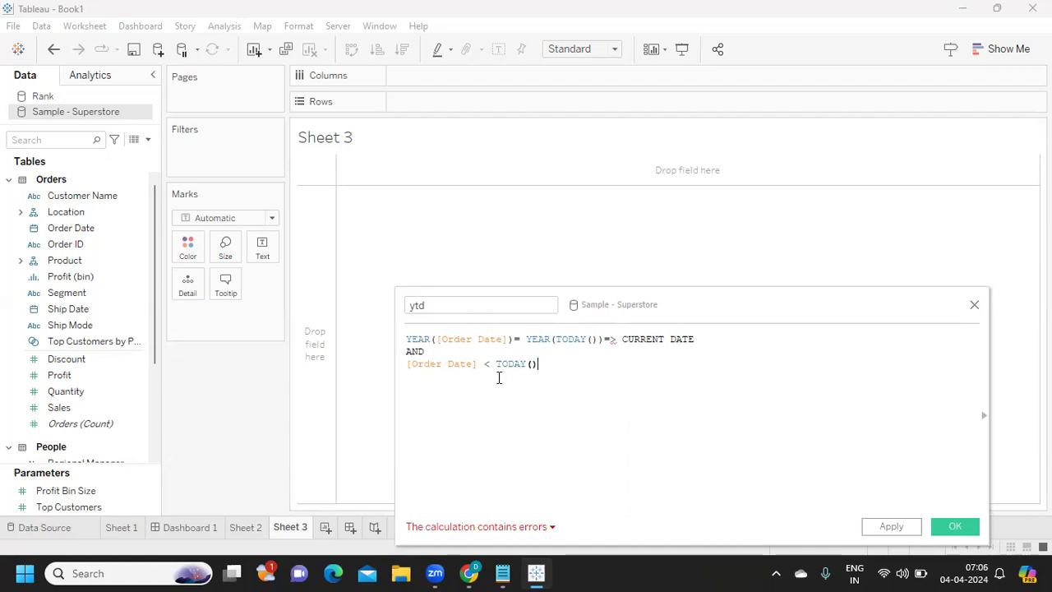
Step: Turn the note after the year condition into a comment by putting // in front of it
{"action": "left_click_drag", "start_coordinate": [546, 362], "coordinate": [399, 346]}
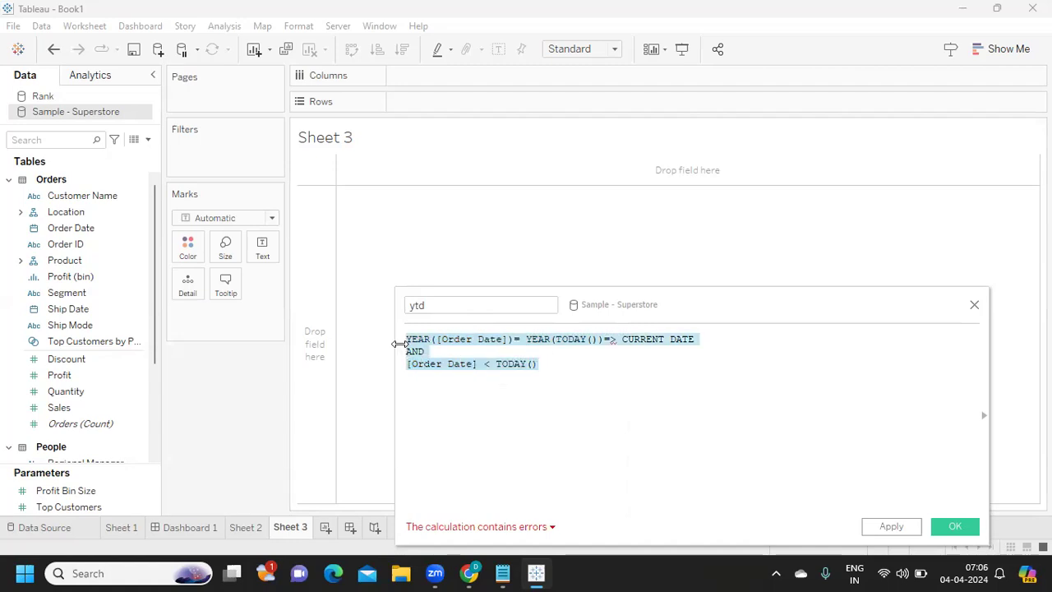
{"action": "left_click", "coordinate": [605, 340]}
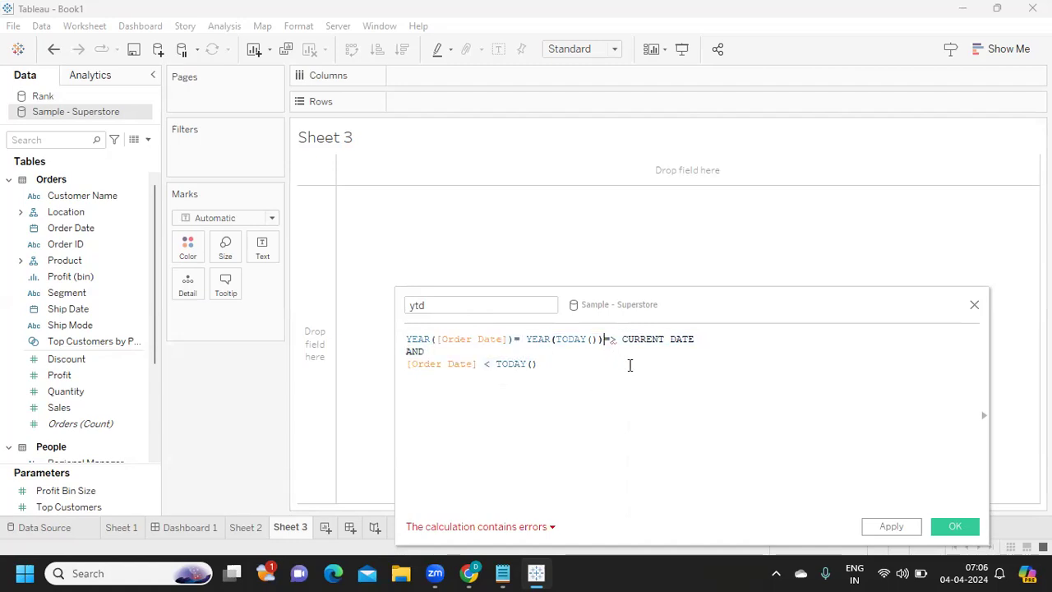
{"action": "type", "text": "//"}
{"action": "left_click", "coordinate": [612, 374]}
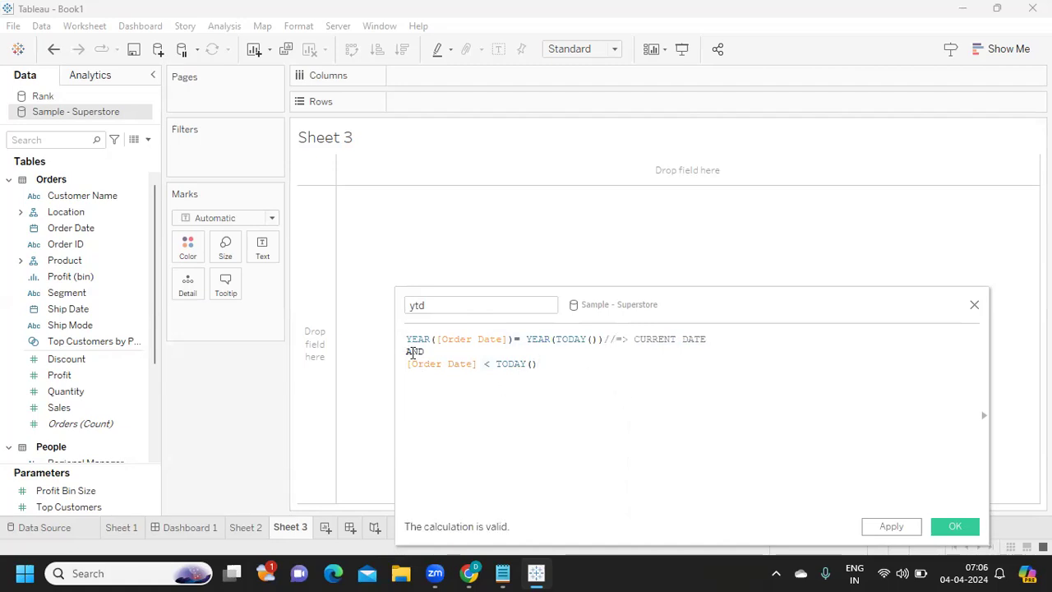
Step: Wrap the conditions in an IF statement that returns sales, with IF on its own line above and THEN [Sales] END below
{"action": "key", "text": "Return"}
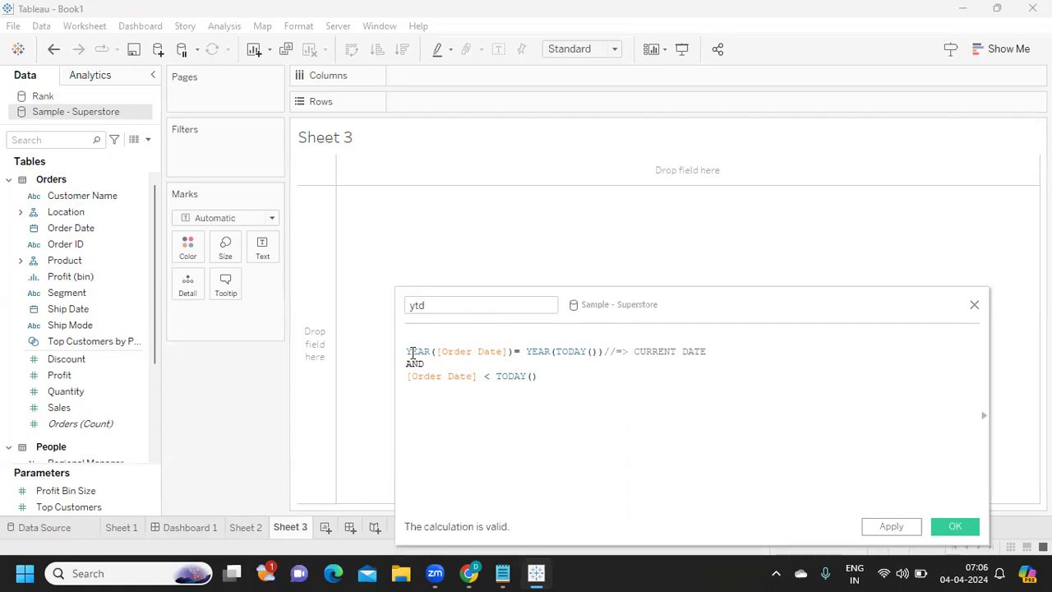
{"action": "type", "text": "IF"}
{"action": "left_click", "coordinate": [439, 355]}
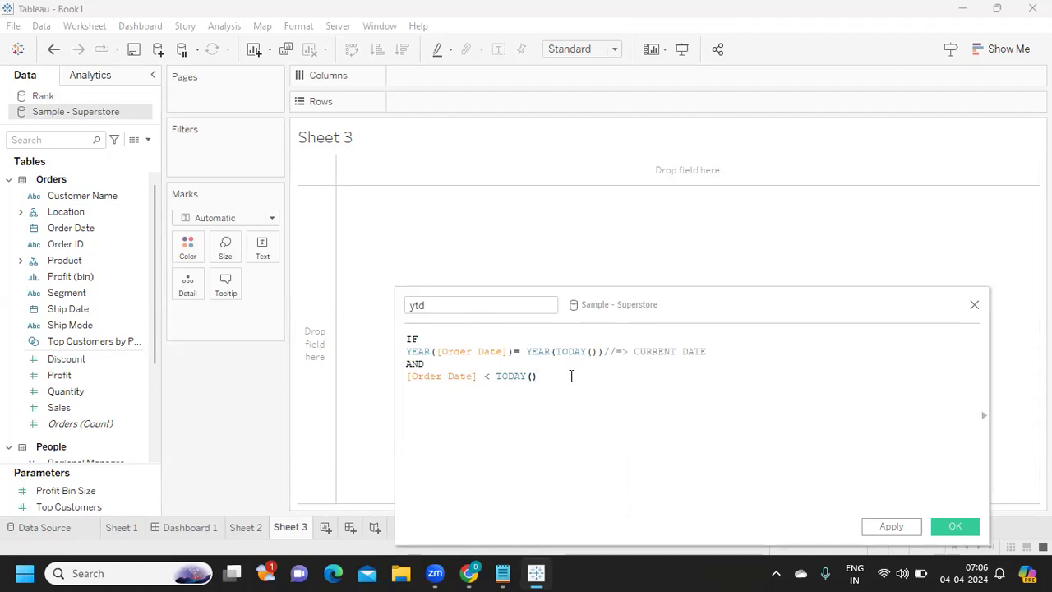
{"action": "type", "text": "THEN"}
{"action": "type", "text": " [Sa"}
{"action": "key", "text": "Return"}
{"action": "type", "text": "END"}
Step: Review the ytd formula by highlighting it whole and its year and [Order Date] < TODAY() conditions, checking today's date in the system calendar
{"action": "left_click_drag", "start_coordinate": [503, 390], "coordinate": [384, 333]}
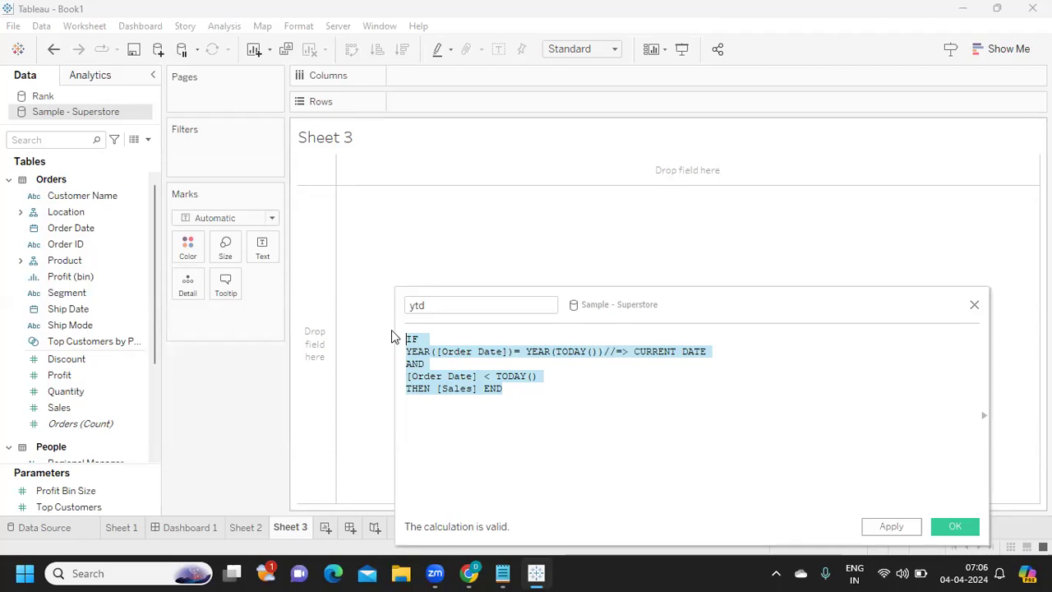
{"action": "left_click_drag", "start_coordinate": [523, 392], "coordinate": [405, 338]}
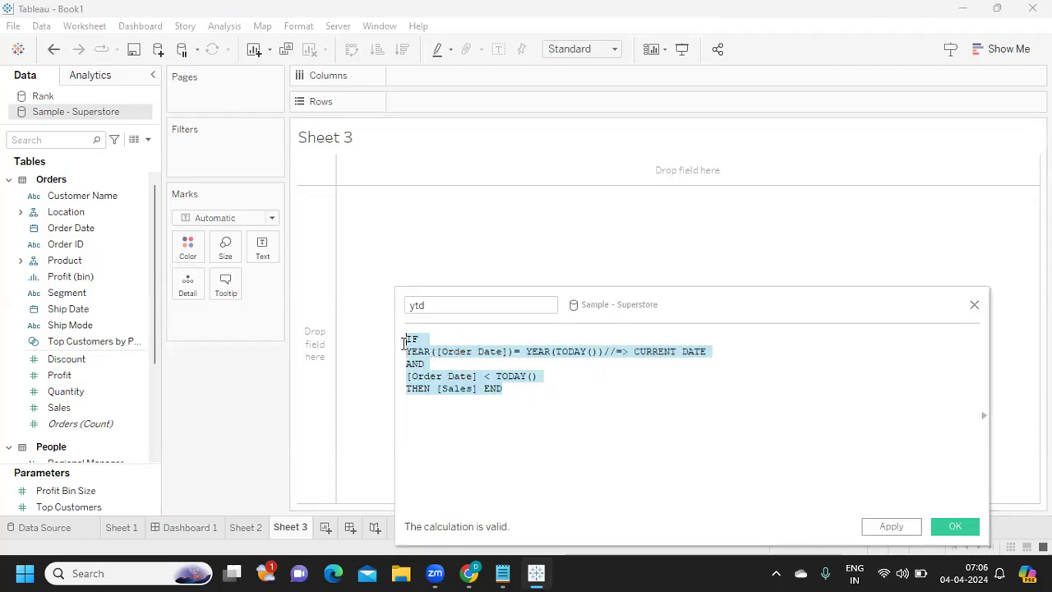
{"action": "left_click", "coordinate": [454, 400]}
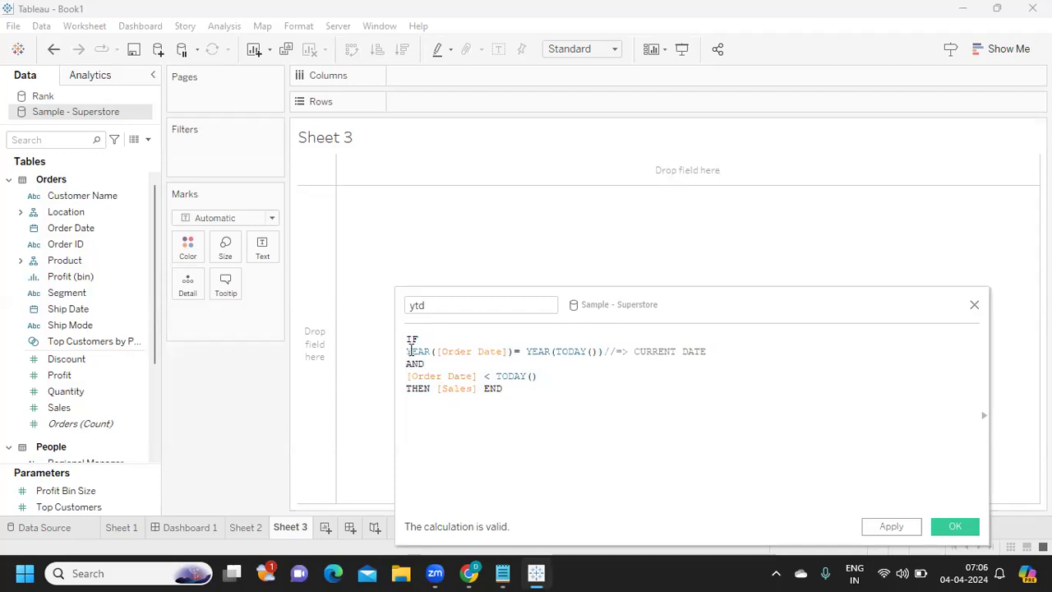
{"action": "left_click_drag", "start_coordinate": [408, 351], "coordinate": [612, 351]}
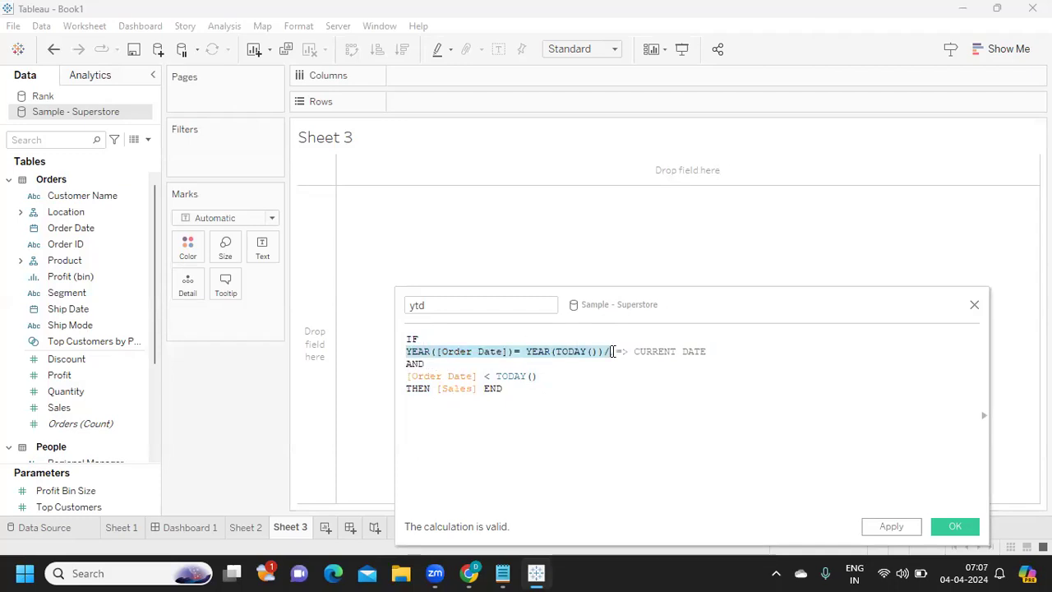
{"action": "left_click", "coordinate": [970, 573]}
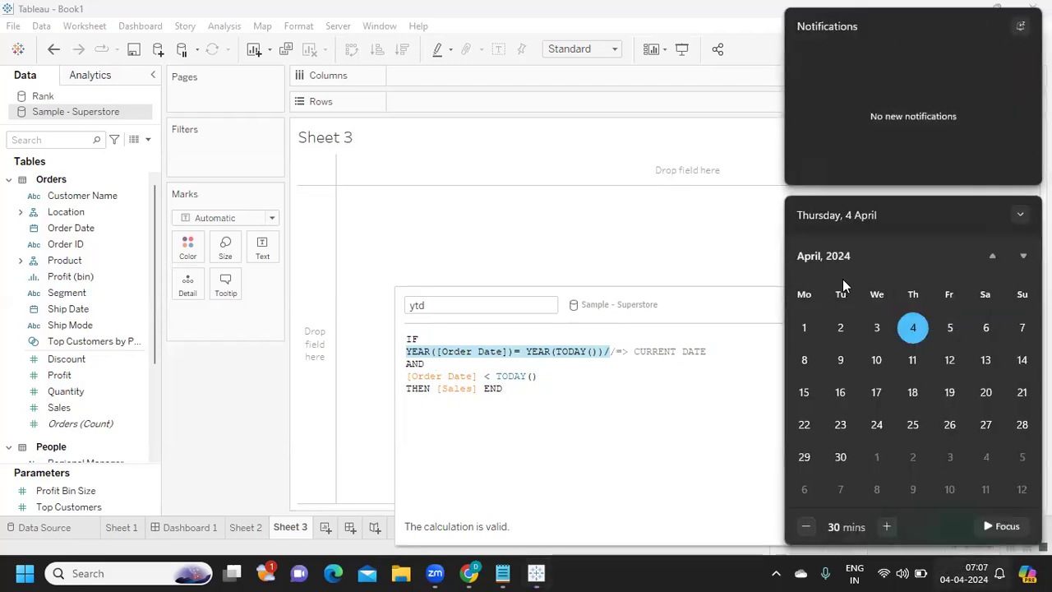
{"action": "left_click", "coordinate": [592, 393]}
{"action": "left_click_drag", "start_coordinate": [407, 378], "coordinate": [573, 375]}
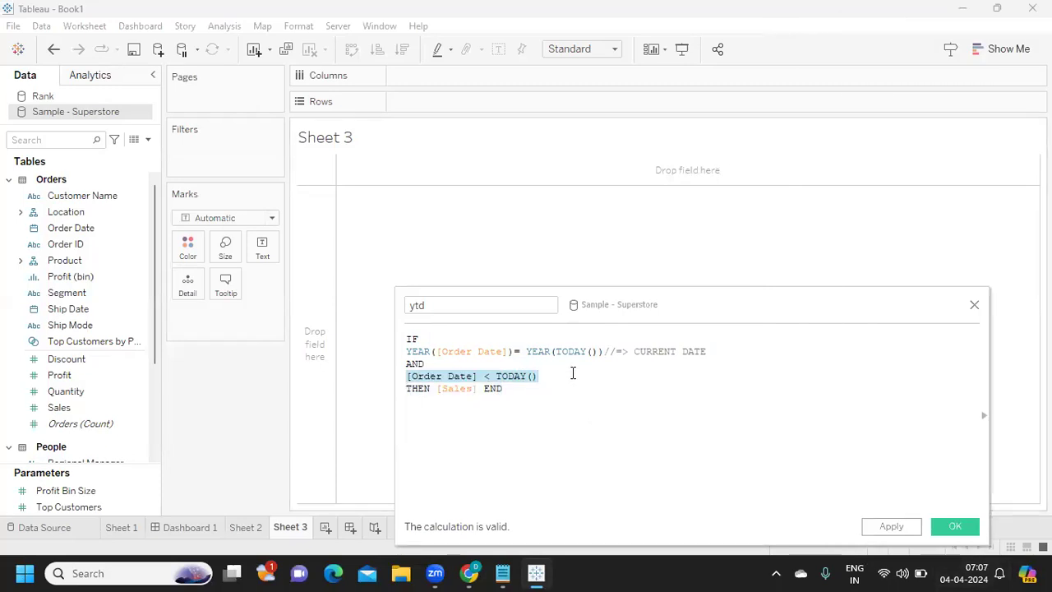
Step: Insert the condition MONTH([Order Date]) = MONTH(TODAY()) followed by AND between the year condition and the [Order Date] < TODAY() condition
{"action": "left_click", "coordinate": [450, 363]}
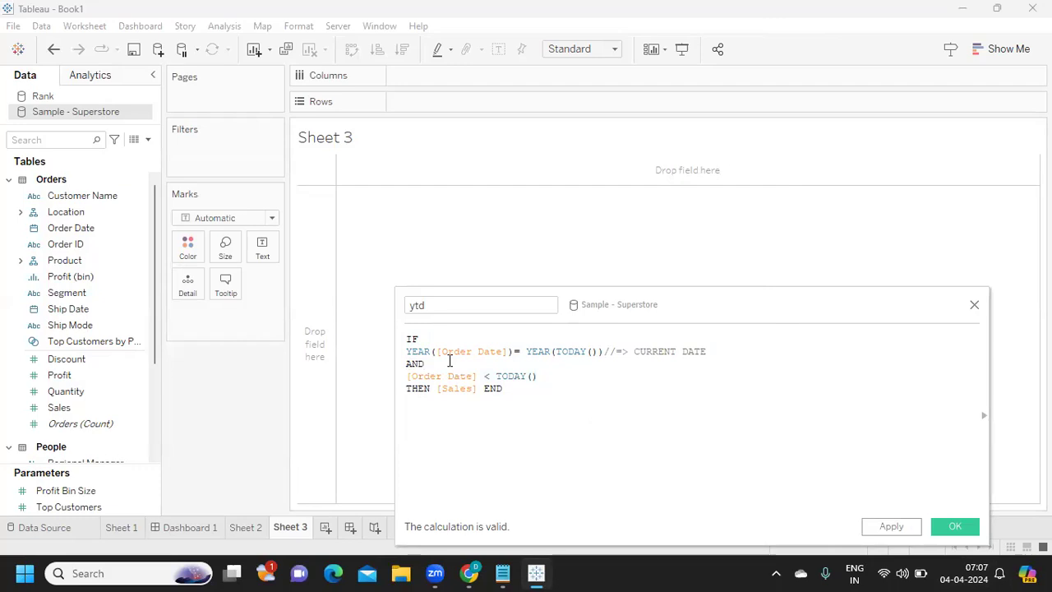
{"action": "key", "text": "Return"}
{"action": "type", "text": "MONTH([Order Date])"}
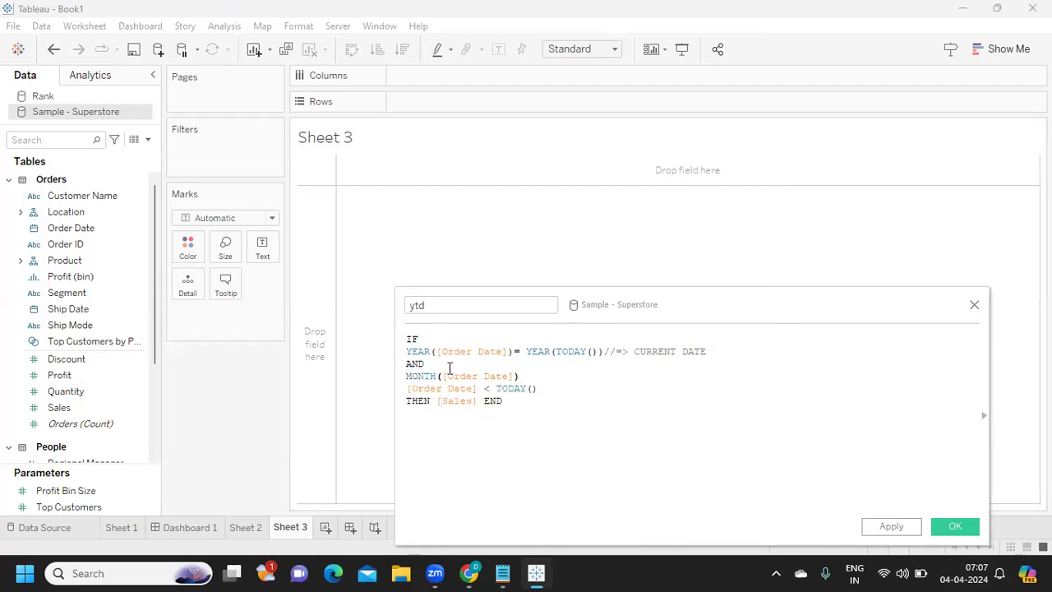
{"action": "type", "text": " = MONTH(TODAY())"}
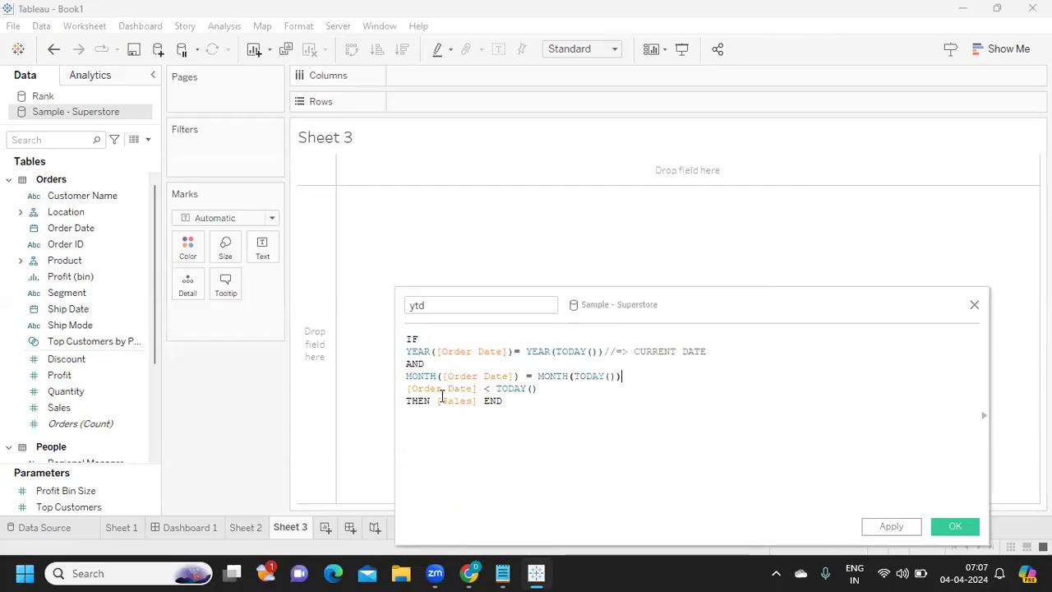
{"action": "key", "text": "Return"}
{"action": "type", "text": "AND"}
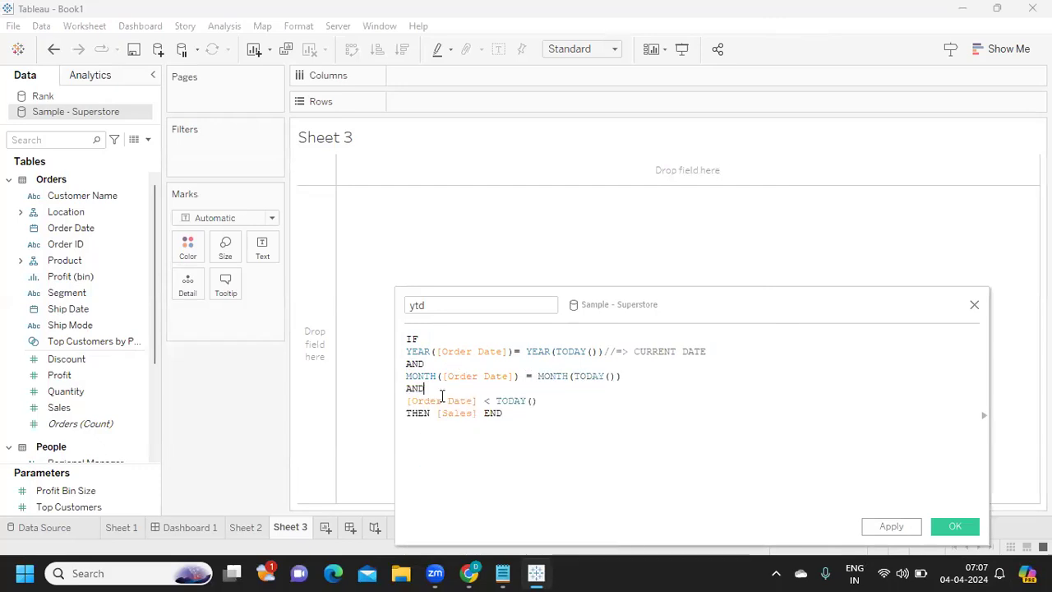
{"action": "key", "text": "Return"}
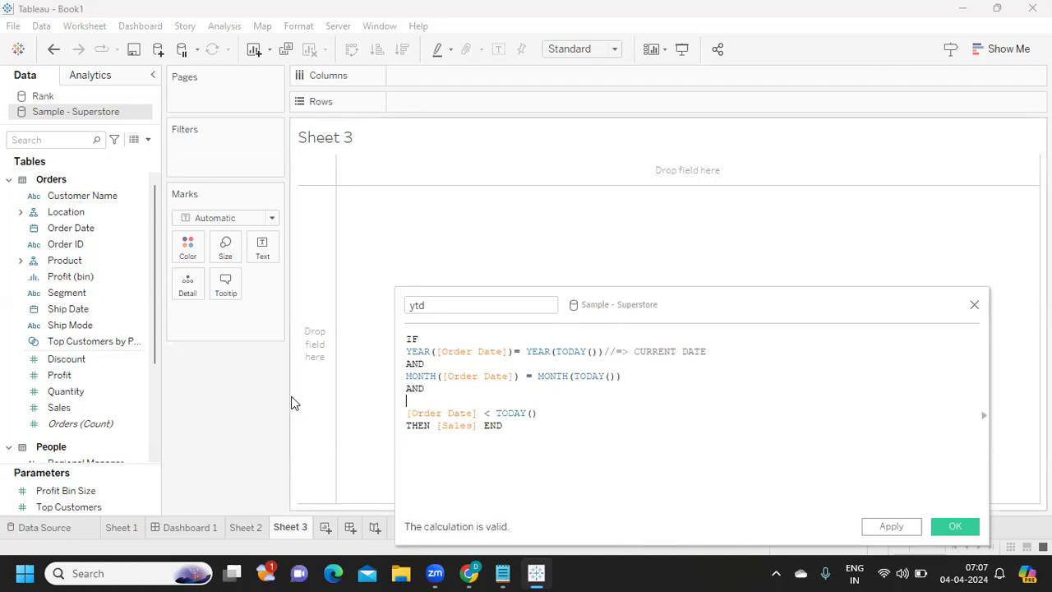
Step: Highlight the entire ytd formula and move the calculation editor higher over the sheet
{"action": "left_click_drag", "start_coordinate": [546, 421], "coordinate": [383, 335]}
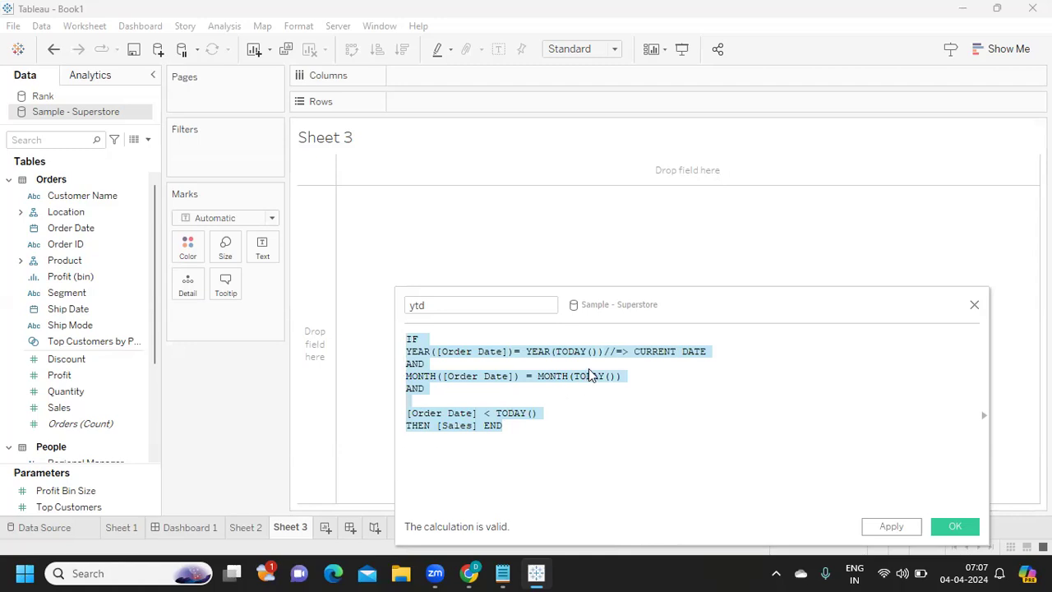
{"action": "left_click_drag", "start_coordinate": [646, 316], "coordinate": [664, 219]}
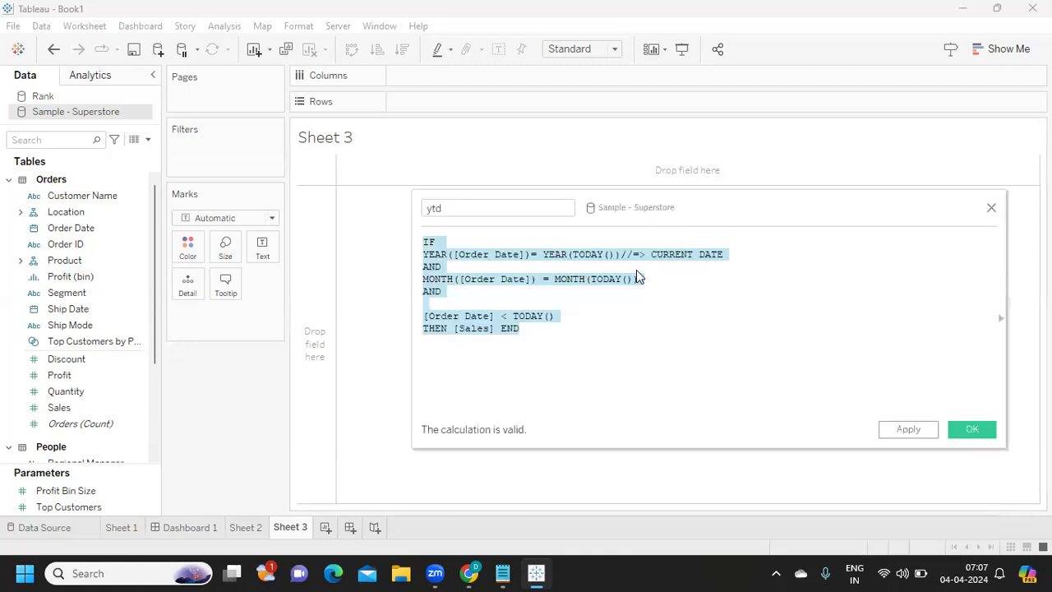
Step: Try a yoy heading below the THEN [Sales] END line and clear it, leaving a blank line for notes
{"action": "left_click", "coordinate": [518, 370]}
{"action": "key", "text": "Return"}
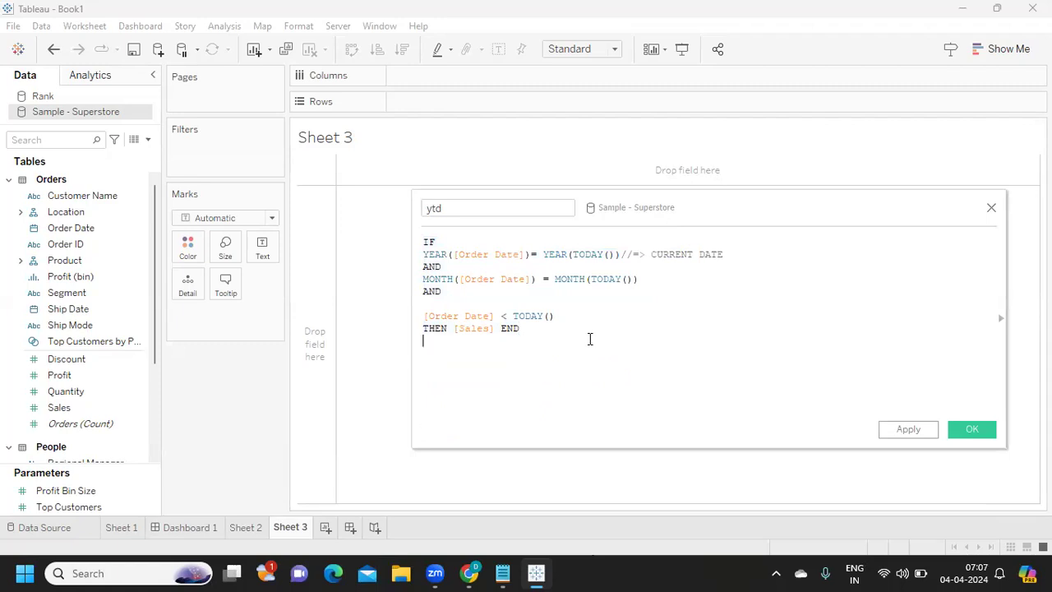
{"action": "type", "text": "yoy"}
{"action": "key", "text": "Return"}
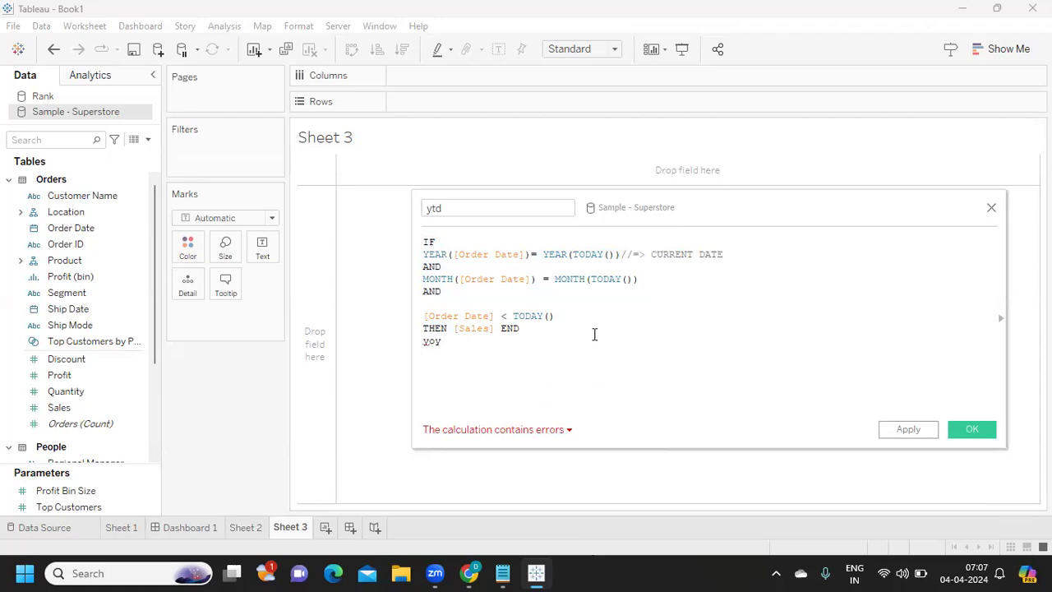
{"action": "type", "text": "c"}
{"action": "key", "text": "Escape"}
{"action": "key", "text": "BackSpace"}
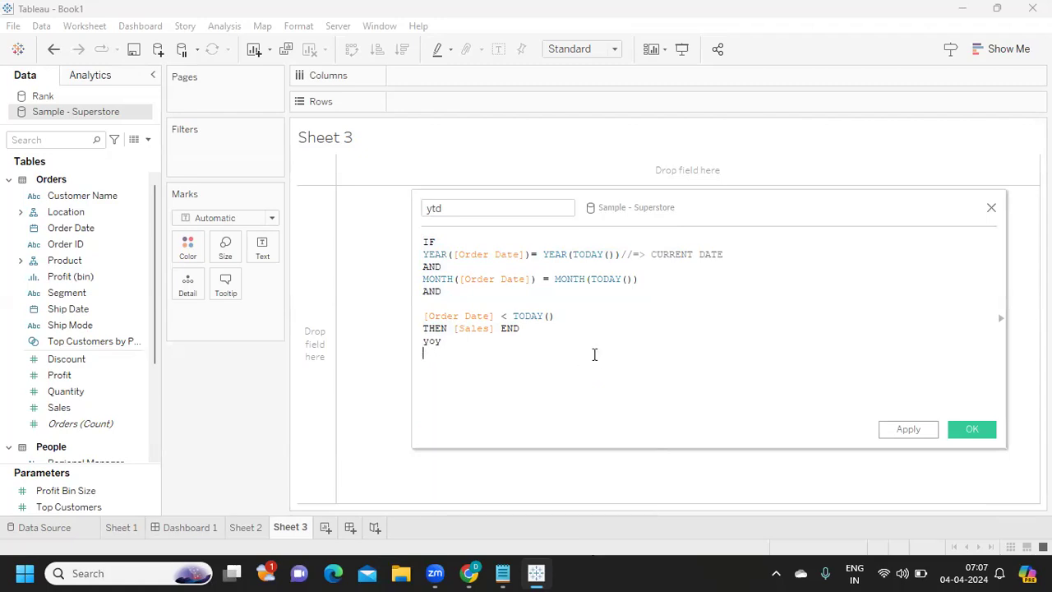
{"action": "key", "text": "BackSpace"}
{"action": "key", "text": "BackSpace"}
Step: Write the current-year note CY -> IF YEAR([Order Date])= YEAR(TODAY()) below the ytd formula
{"action": "type", "text": "C"}
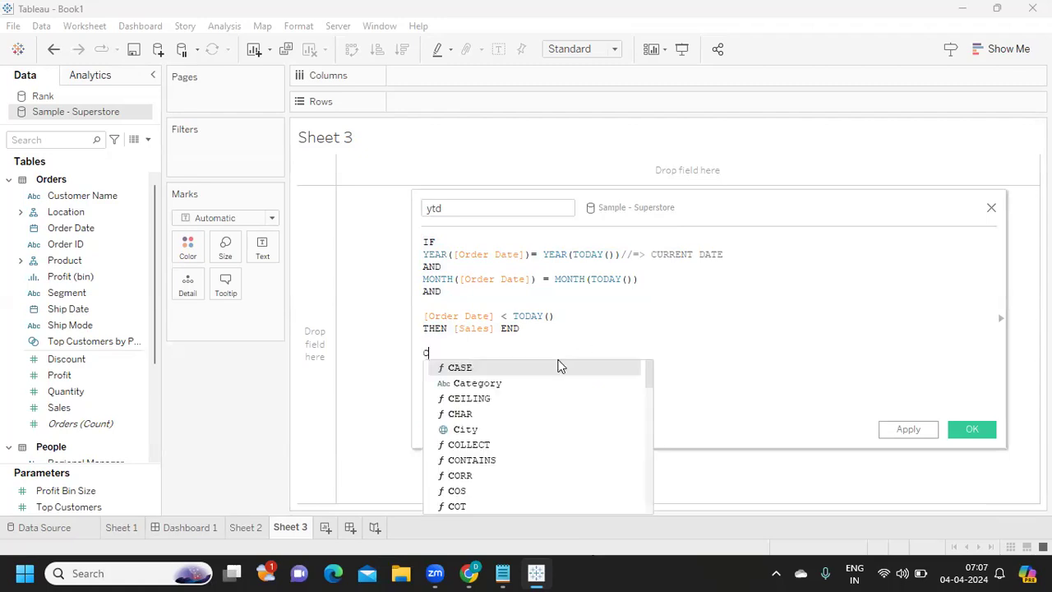
{"action": "type", "text": "Y -> I"}
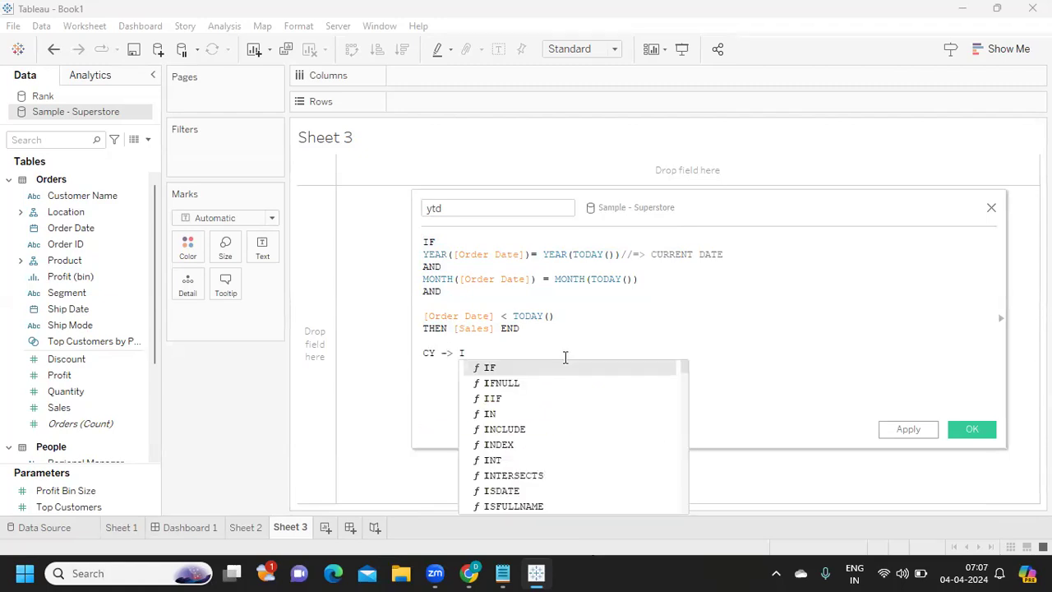
{"action": "type", "text": "F YEAR([Order"}
{"action": "key", "text": "Return"}
{"action": "type", "text": ")= YE"}
{"action": "key", "text": "Return"}
{"action": "type", "text": "TODAY())"}
{"action": "key", "text": "Return"}
{"action": "type", "text": ")"}
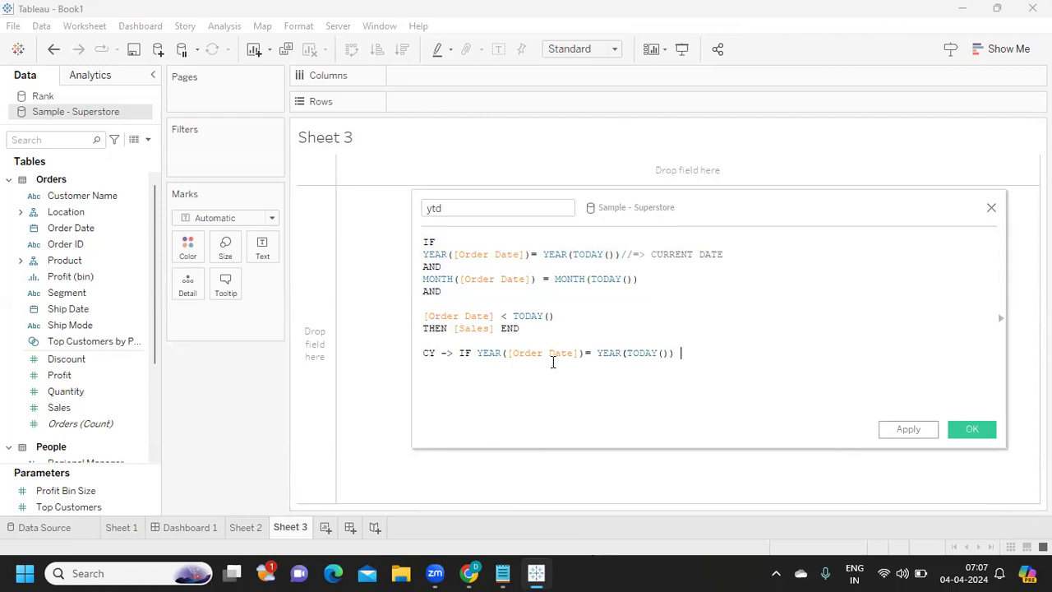
Step: Complete the CY line with the label => CURRENT YEAR SALES
{"action": "type", "text": " => c"}
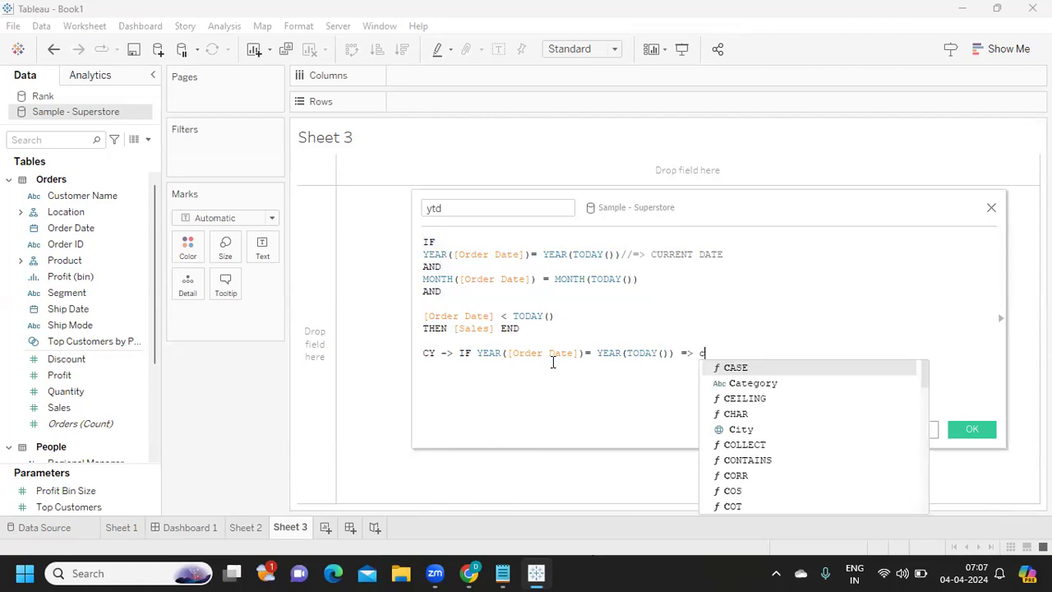
{"action": "key", "text": "BackSpace"}
{"action": "type", "text": "CURRE"}
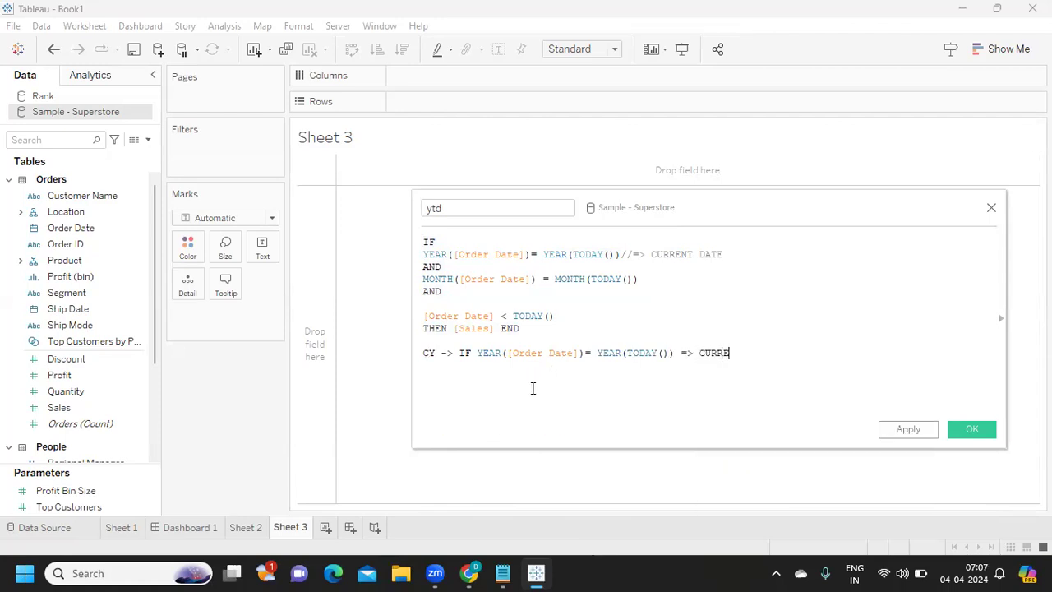
{"action": "type", "text": "NT YEAR SALES"}
Step: Add the previous-year note PY -> YEAR([Order Date]) = YEAR(TODAY())-1 on the line below CY
{"action": "key", "text": "Return"}
{"action": "type", "text": "PY"}
{"action": "type", "text": " -"}
{"action": "type", "text": "> YEAR([Order Date])"}
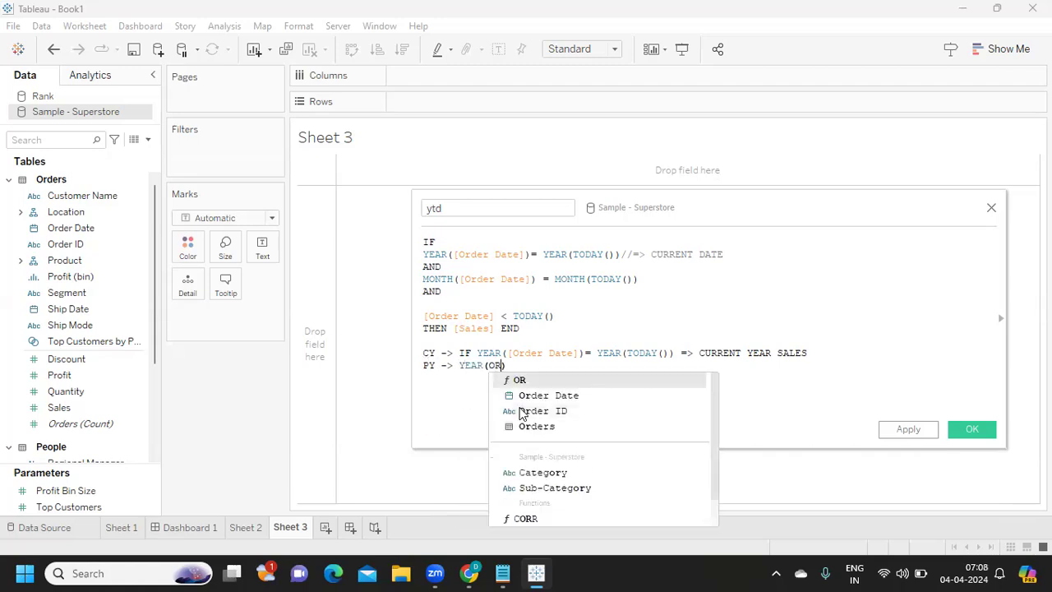
{"action": "type", "text": " = YA"}
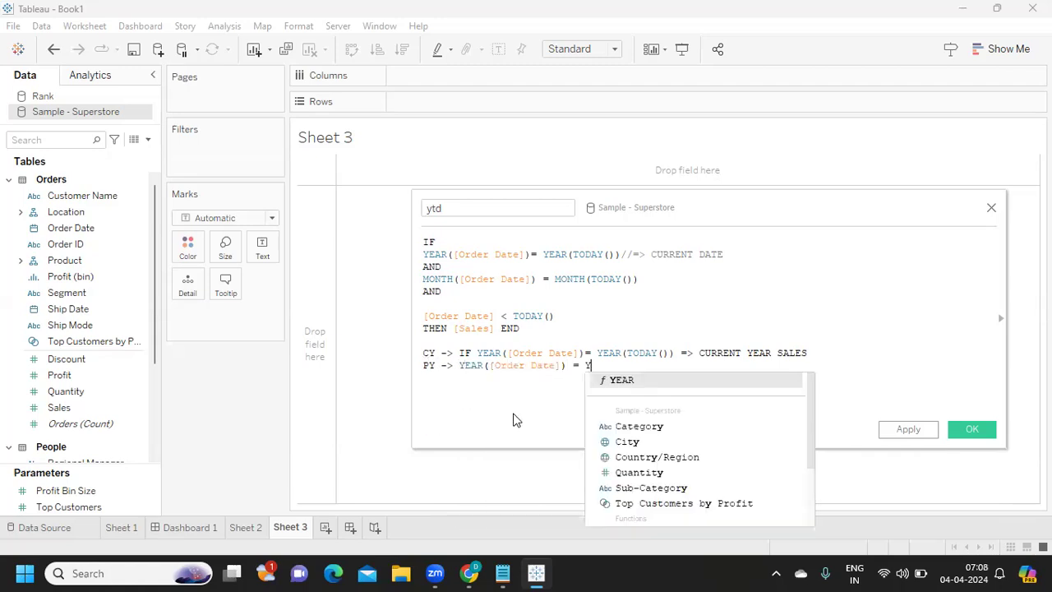
{"action": "key", "text": "Return"}
{"action": "type", "text": "TOD"}
{"action": "key", "text": "Return"}
{"action": "type", "text": "))-1"}
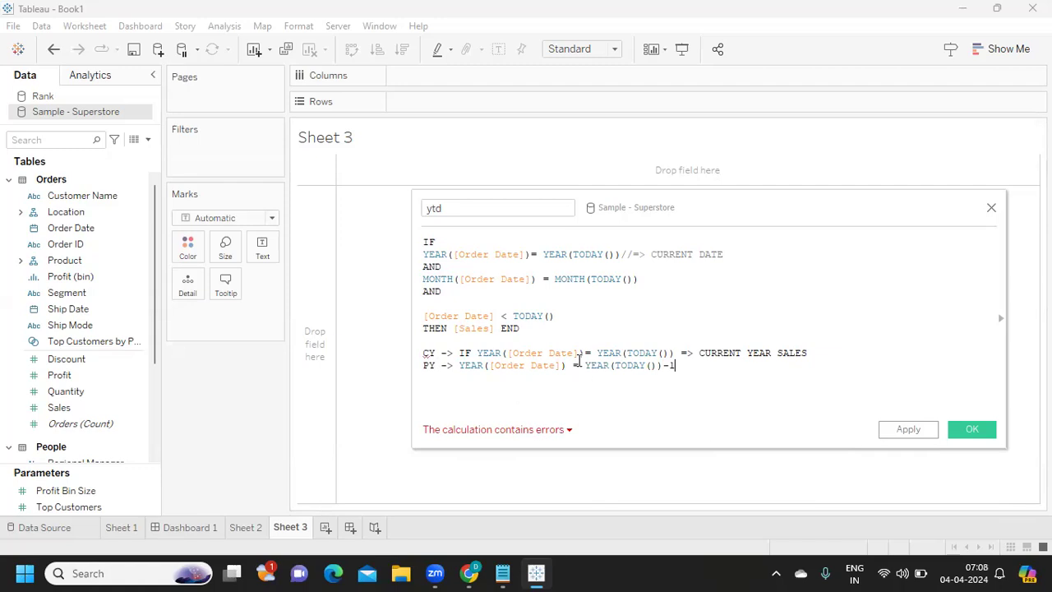
Step: Highlight the YEAR(TODAY())-1 expression and complete the PY line with the label => PREVIOUS YEAR SALES
{"action": "left_click_drag", "start_coordinate": [582, 367], "coordinate": [712, 372]}
{"action": "left_click", "coordinate": [716, 363]}
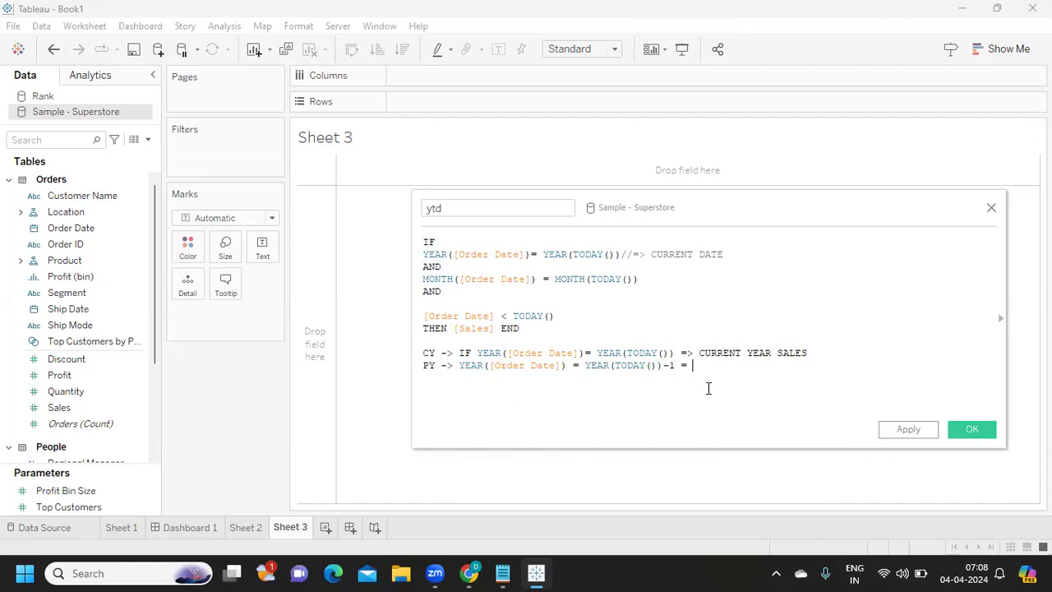
{"action": "type", "text": "=> PRE"}
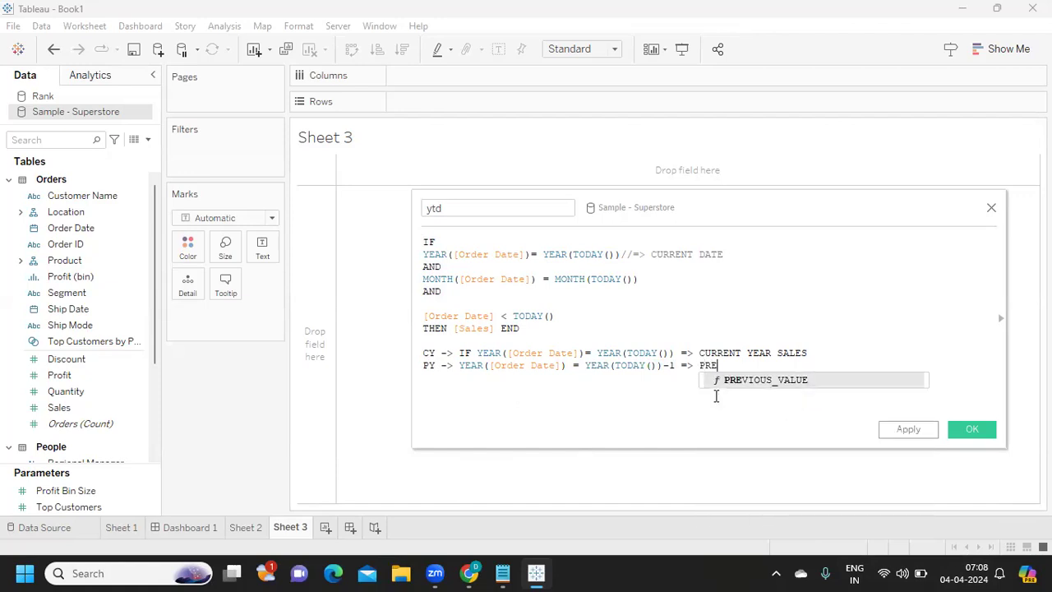
{"action": "type", "text": "VIOUS YEAR SALES  "}
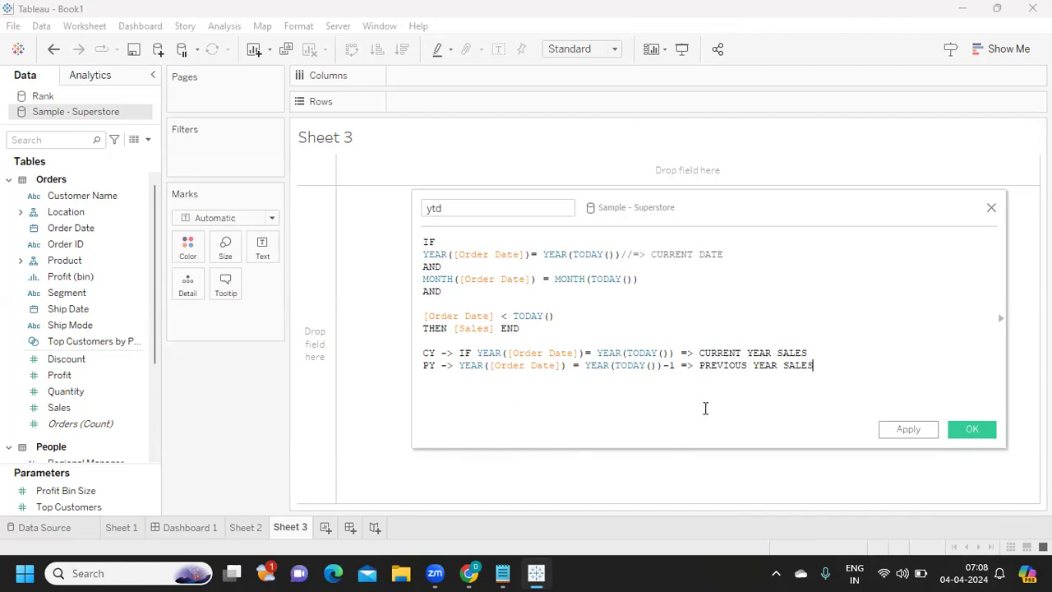
Step: Start another line with CY below the notes, and highlight the whole text and the CY and PY lines for review
{"action": "type", "text": "CY"}
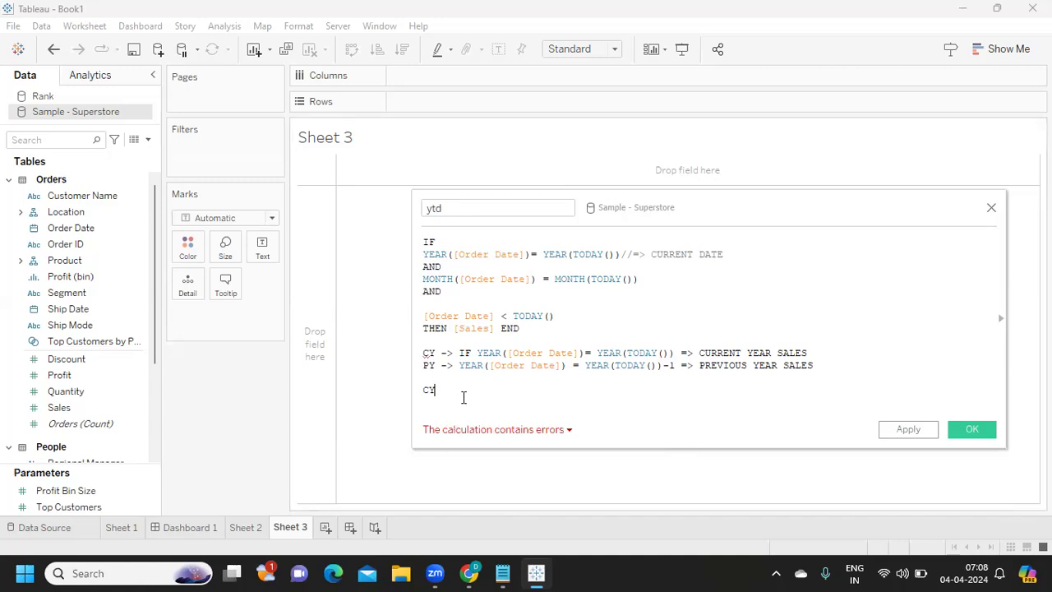
{"action": "left_click_drag", "start_coordinate": [463, 397], "coordinate": [423, 230]}
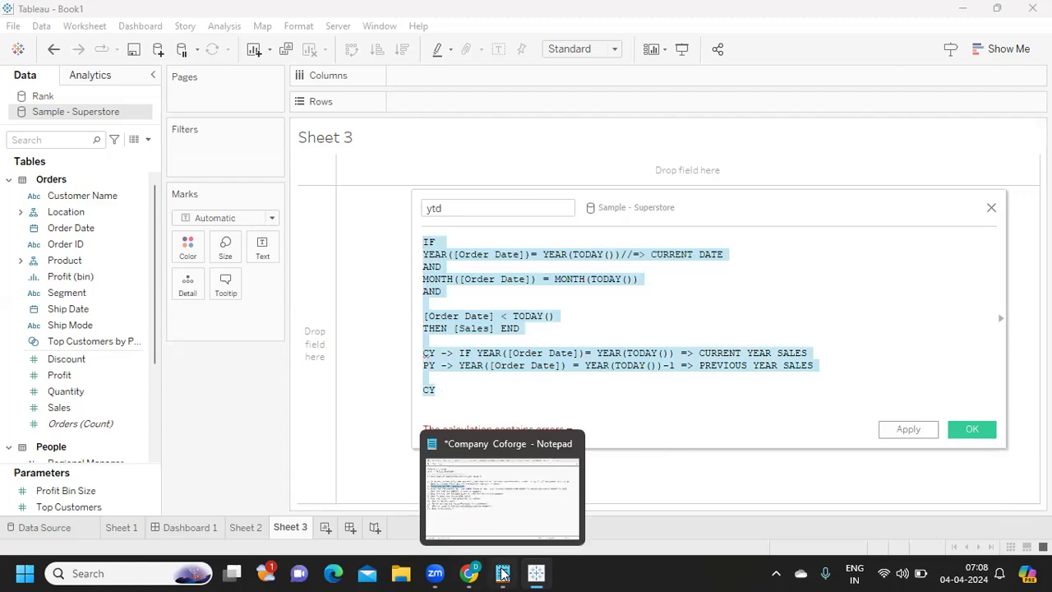
{"action": "left_click", "coordinate": [683, 385]}
{"action": "left_click_drag", "start_coordinate": [499, 390], "coordinate": [414, 239]}
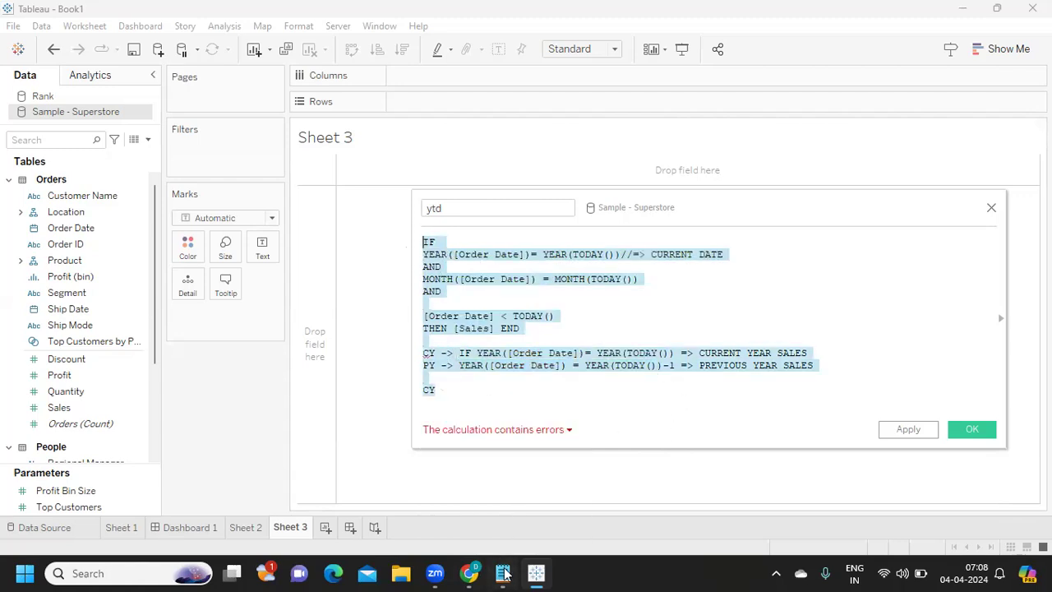
{"action": "left_click", "coordinate": [574, 383]}
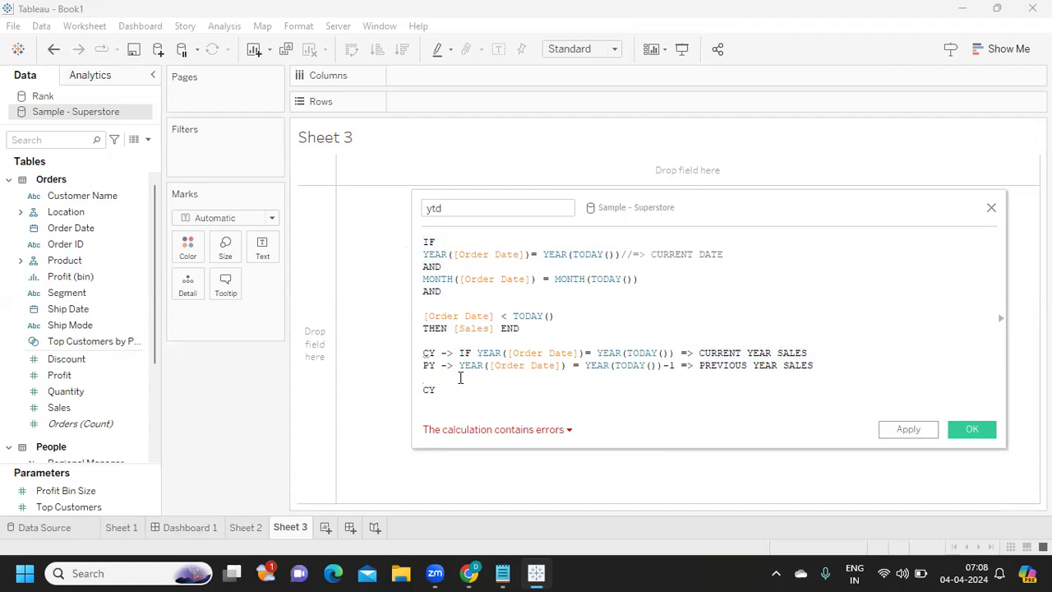
{"action": "left_click_drag", "start_coordinate": [869, 373], "coordinate": [387, 348]}
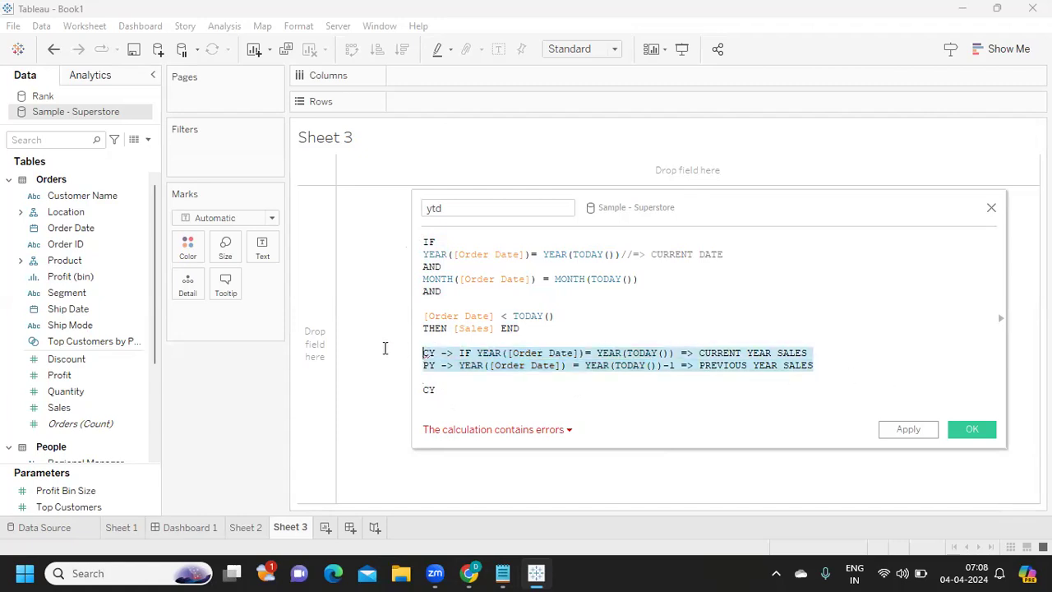
Step: Switch to the Coforge question list in Notepad and highlight question 5 about classifying sales as low, medium and high
{"action": "left_click", "coordinate": [500, 573]}
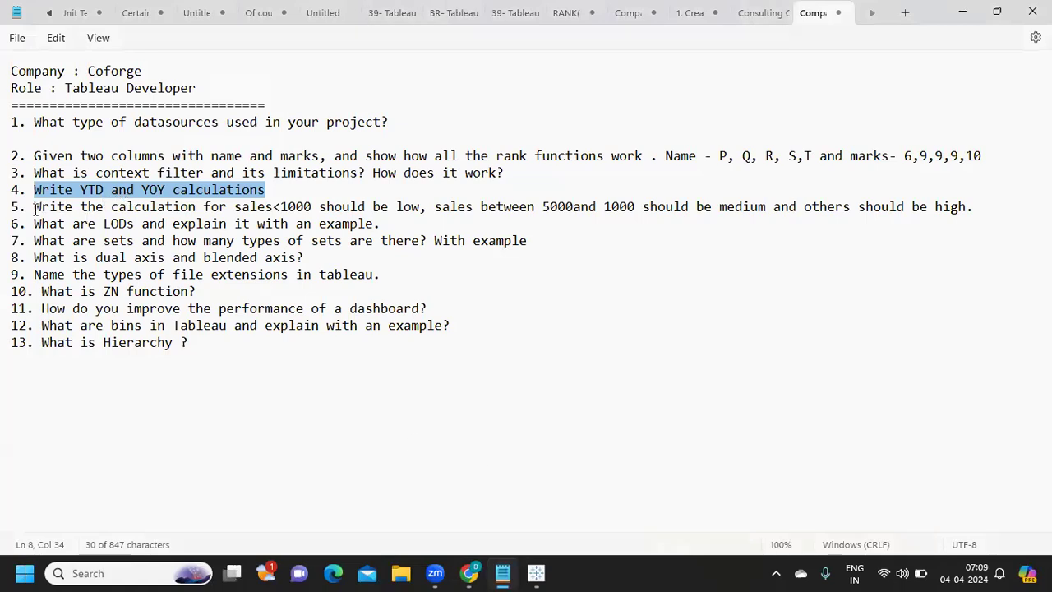
{"action": "left_click_drag", "start_coordinate": [35, 207], "coordinate": [99, 212]}
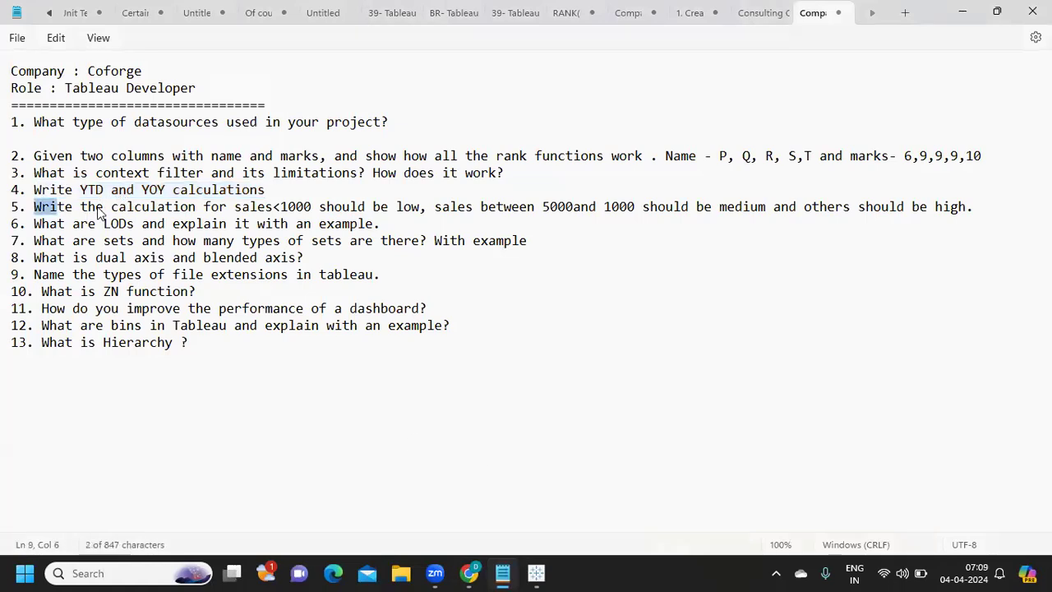
{"action": "left_click", "coordinate": [398, 208], "text": "shift"}
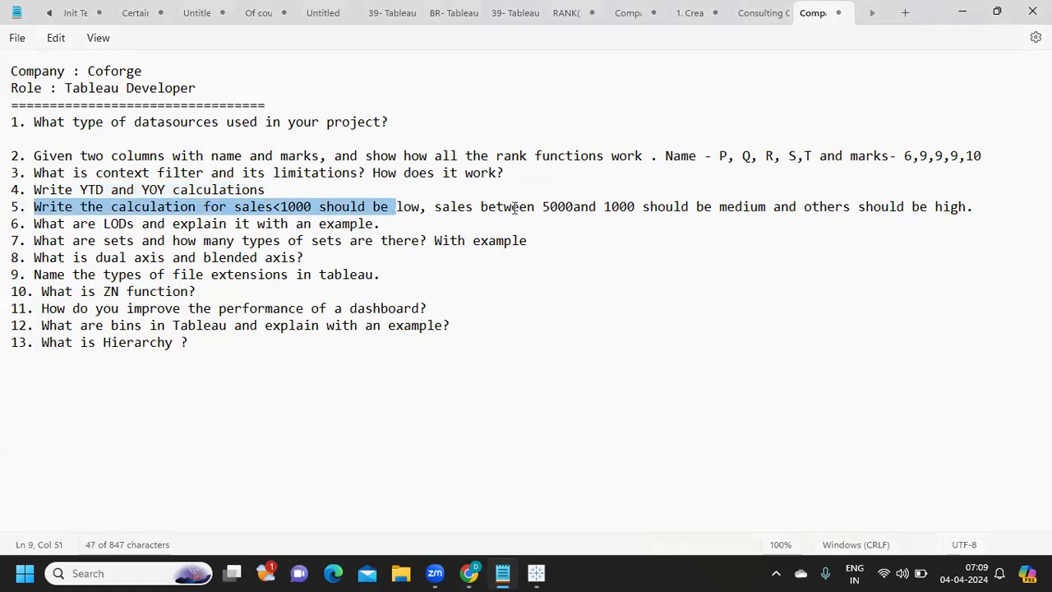
{"action": "left_click_drag", "start_coordinate": [542, 207], "coordinate": [696, 207]}
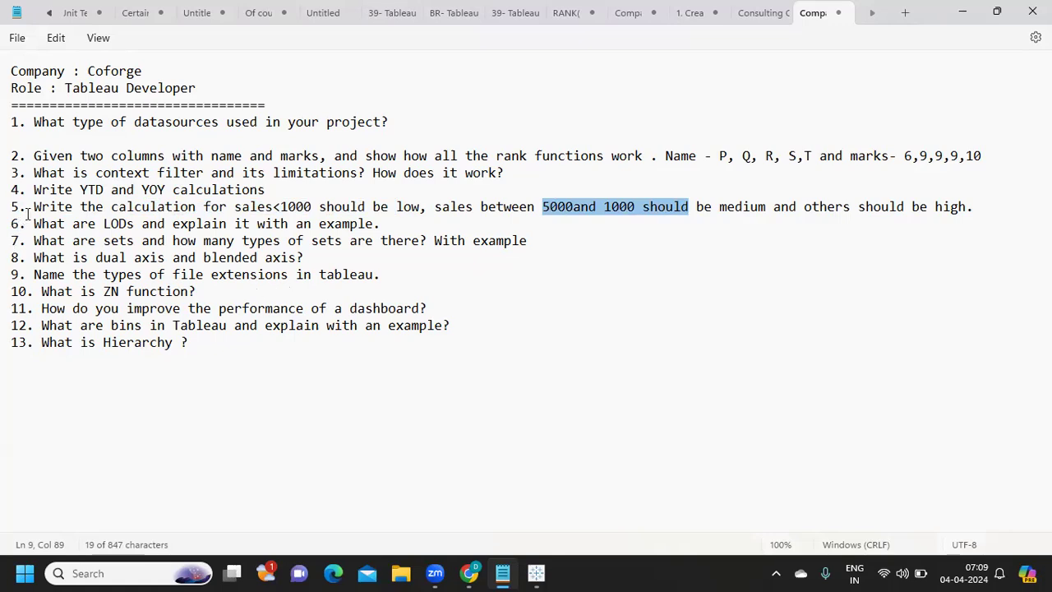
{"action": "left_click_drag", "start_coordinate": [35, 207], "coordinate": [946, 206]}
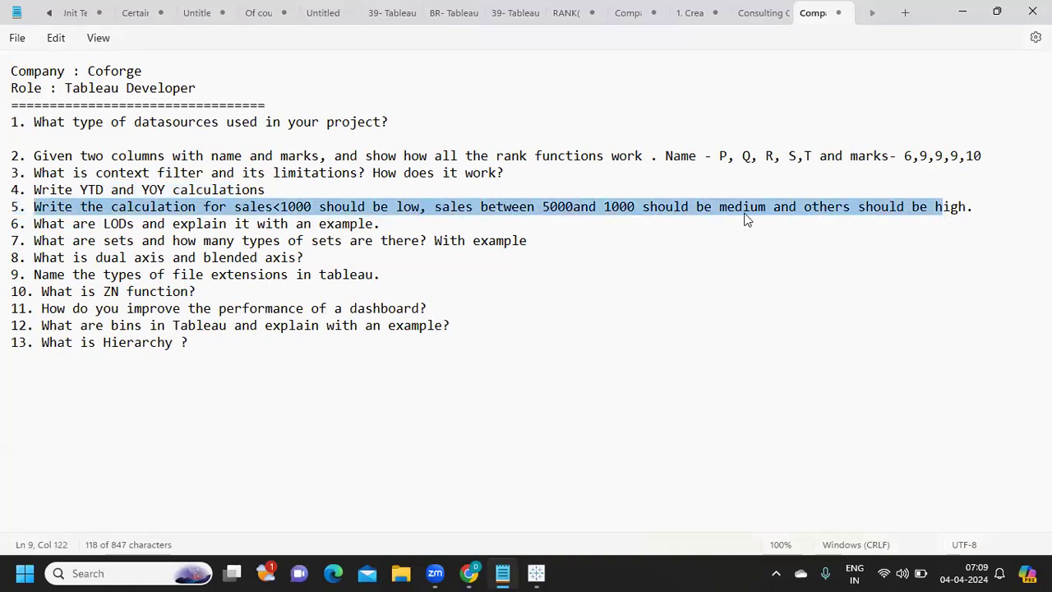
Step: Switch back to Tableau and save the ytd calculation, closing its editor
{"action": "mouse_move", "coordinate": [543, 573]}
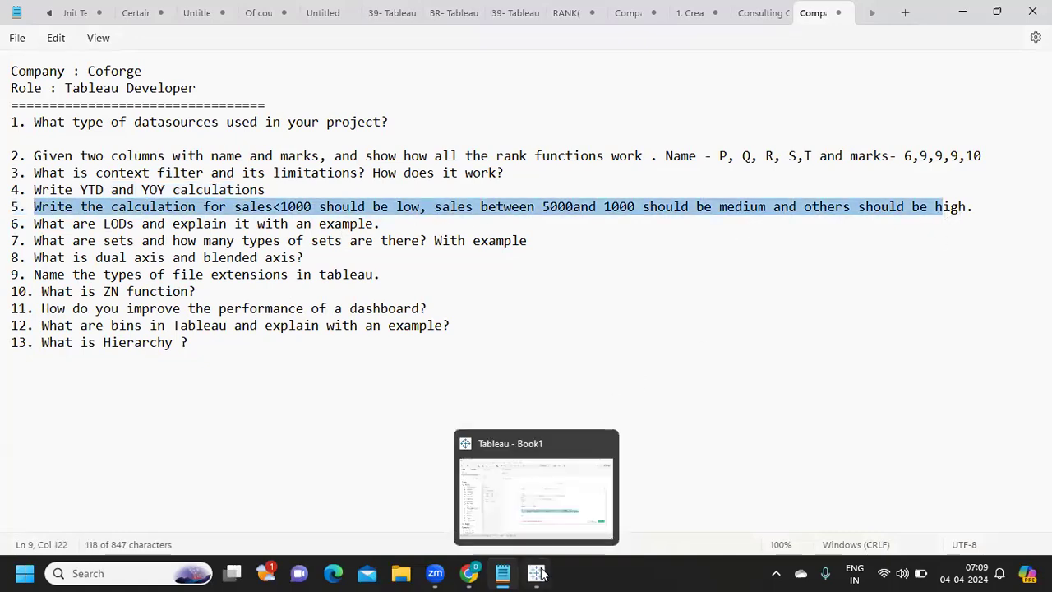
{"action": "left_click", "coordinate": [540, 502]}
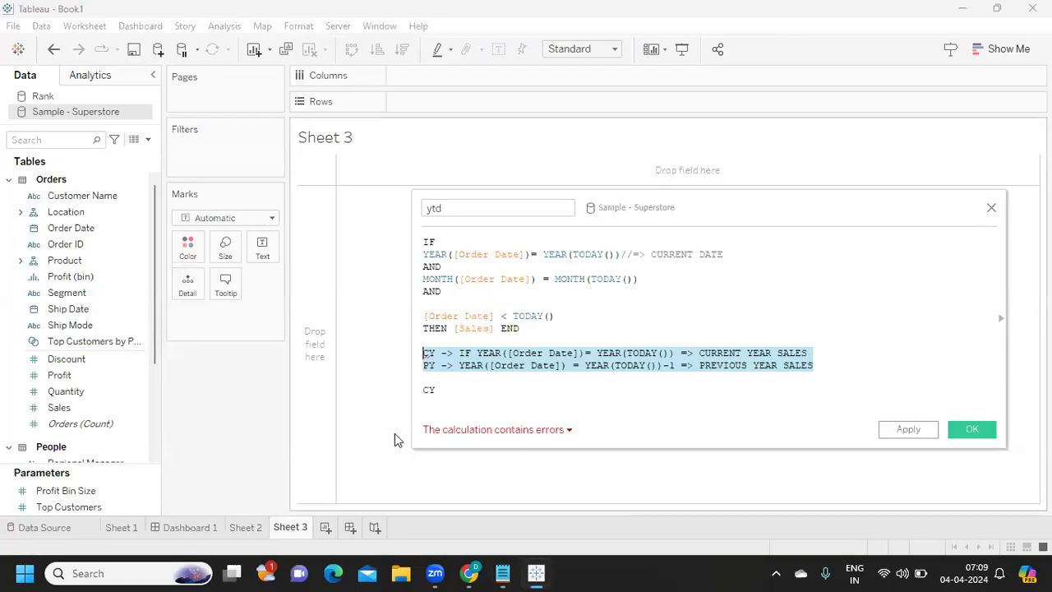
{"action": "left_click", "coordinate": [979, 430]}
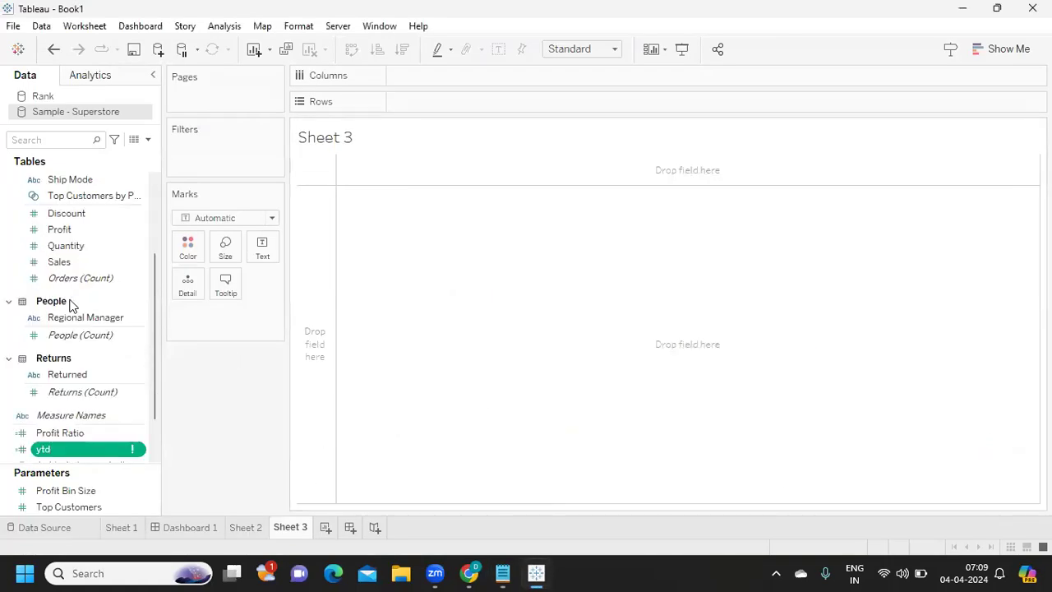
Step: Search the data fields for SU and place Sub-Category on Rows
{"action": "left_click", "coordinate": [53, 142]}
{"action": "type", "text": "SU"}
{"action": "left_click_drag", "start_coordinate": [91, 213], "coordinate": [458, 103]}
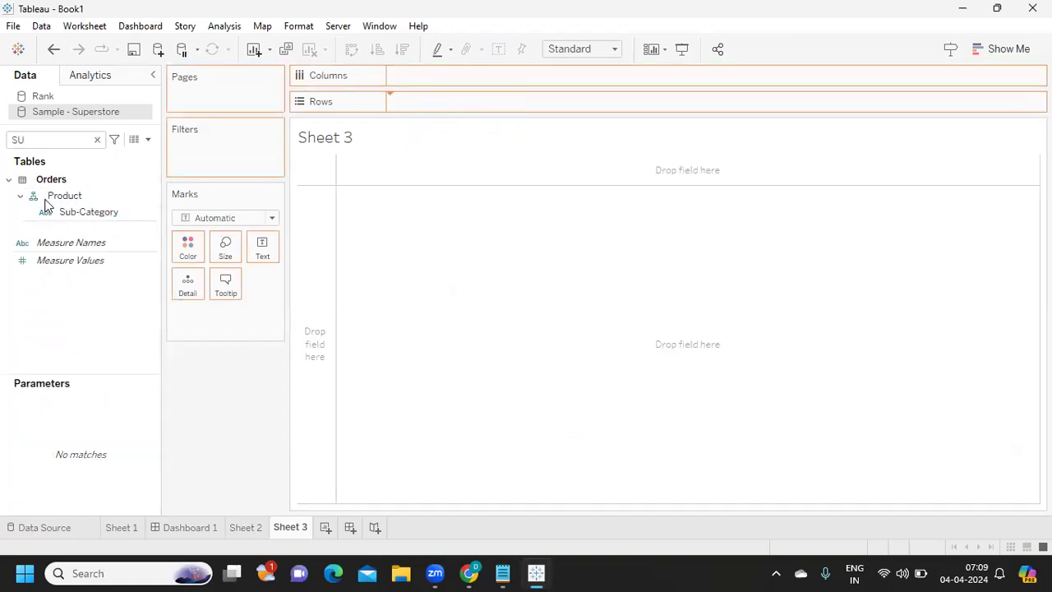
Step: Search the fields for SA, show Sales as text for each sub-category, and sort the sub-categories by descending sales
{"action": "left_click", "coordinate": [55, 139]}
{"action": "key", "text": "BackSpace"}
{"action": "type", "text": "A"}
{"action": "left_click_drag", "start_coordinate": [64, 207], "coordinate": [267, 247]}
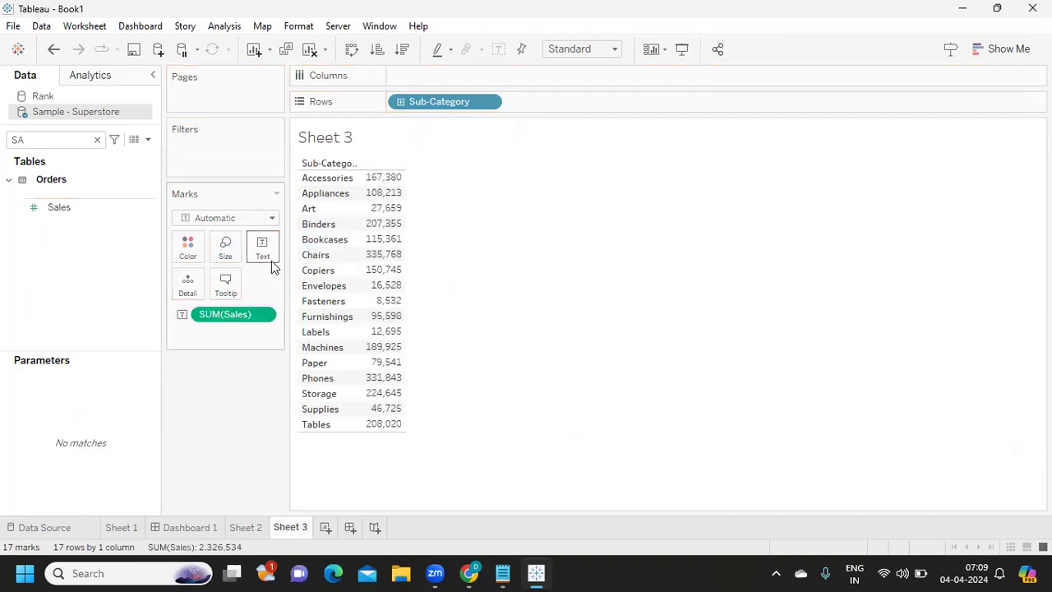
{"action": "left_click", "coordinate": [402, 48]}
Step: Create a calculated field named Low and High Sales
{"action": "left_click", "coordinate": [148, 139]}
{"action": "left_click", "coordinate": [163, 167]}
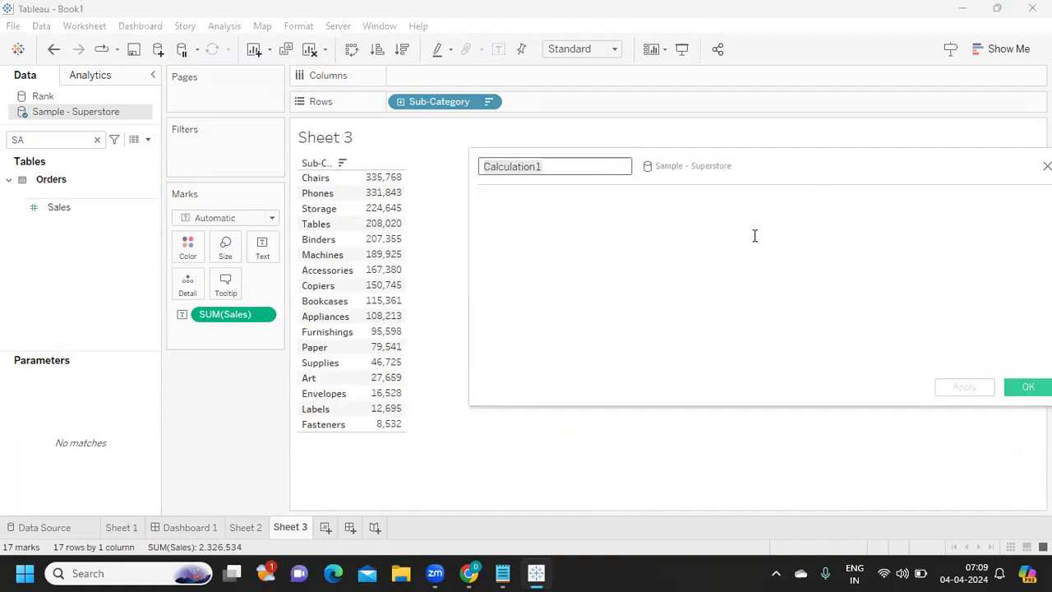
{"action": "type", "text": "Low and Hi"}
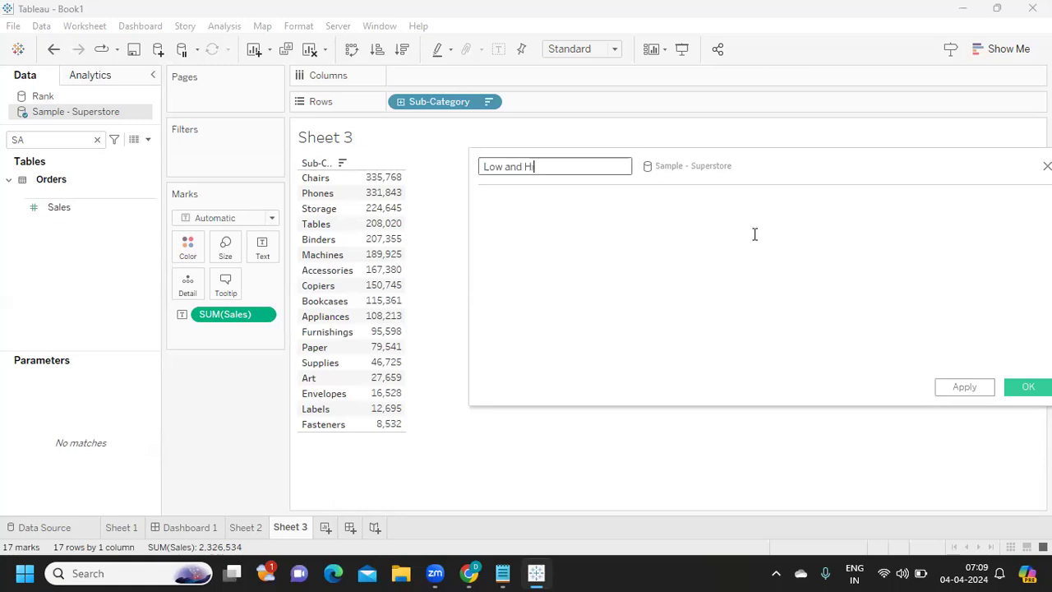
{"action": "type", "text": "gh Sales"}
{"action": "key", "text": "Tab"}
Step: Begin the Low and High Sales formula with IF SUM([Sales])
{"action": "type", "text": "if"}
{"action": "key", "text": "Return"}
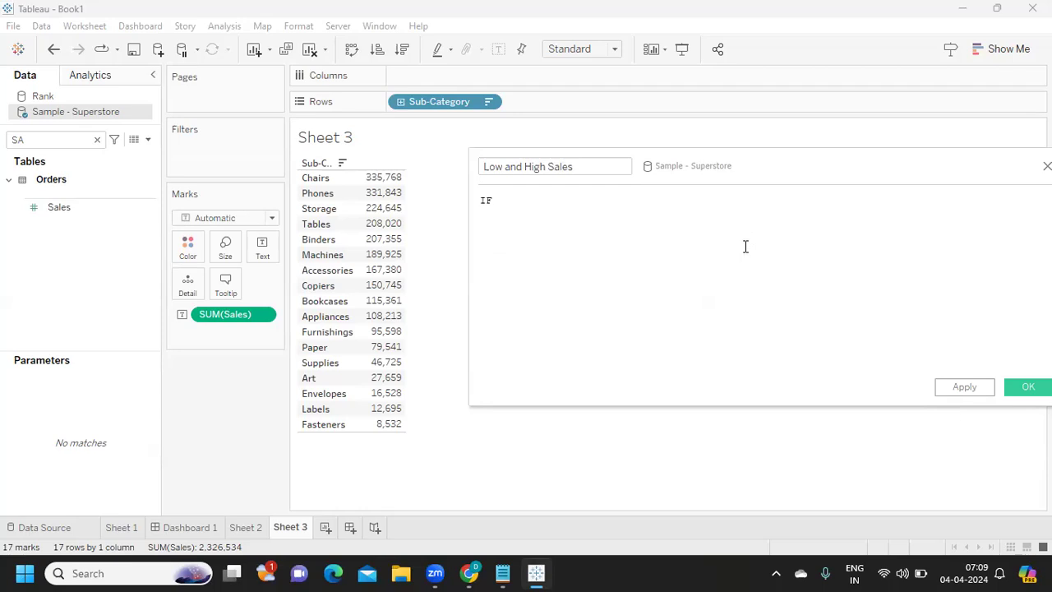
{"action": "type", "text": "sum"}
{"action": "key", "text": "Return"}
{"action": "type", "text": "sum"}
{"action": "key", "text": "Return"}
{"action": "type", "text": "sa"}
{"action": "key", "text": "Return"}
{"action": "key", "text": "BackSpace"}
{"action": "key", "text": "BackSpace"}
{"action": "key", "text": "BackSpace"}
{"action": "key", "text": "BackSpace"}
{"action": "key", "text": "BackSpace"}
{"action": "key", "text": "BackSpace"}
{"action": "key", "text": "BackSpace"}
{"action": "key", "text": "BackSpace"}
{"action": "key", "text": "BackSpace"}
{"action": "key", "text": "BackSpace"}
{"action": "key", "text": "BackSpace"}
{"action": "key", "text": "BackSpace"}
{"action": "key", "text": "BackSpace"}
{"action": "key", "text": "BackSpace"}
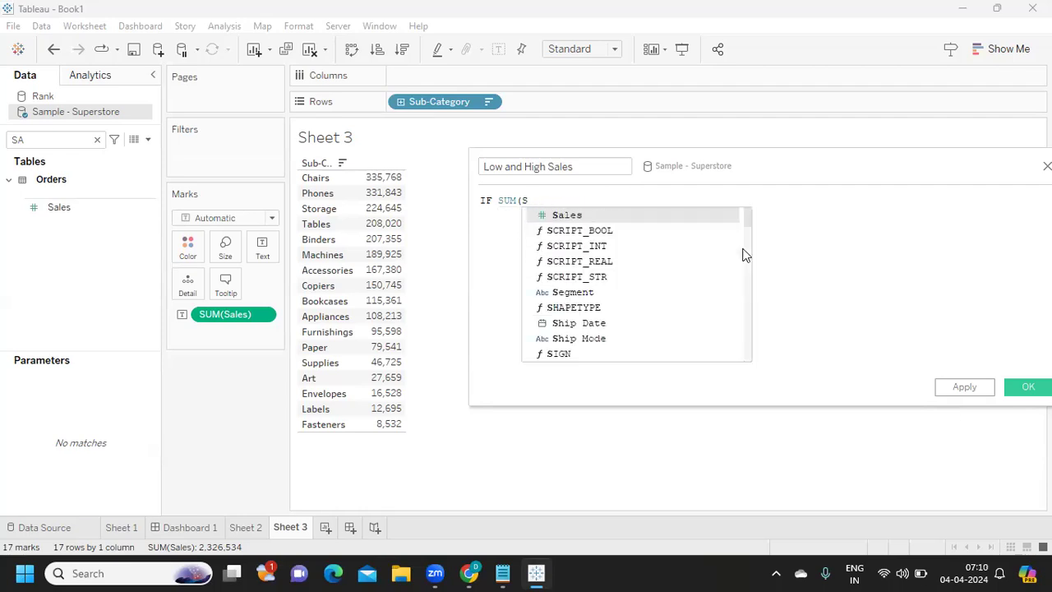
{"action": "key", "text": "Return"}
{"action": "type", "text": ")"}
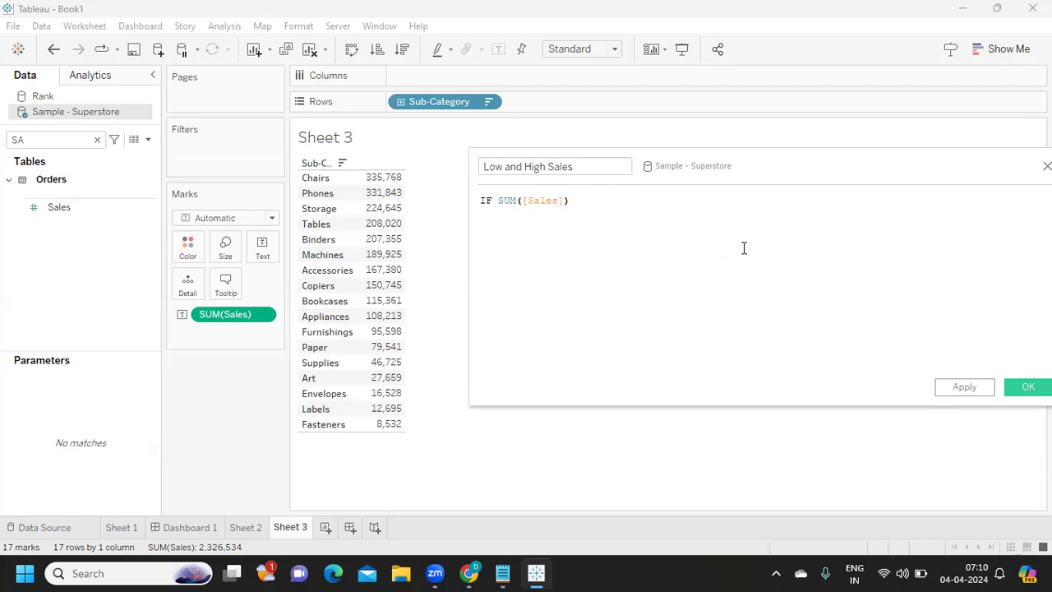
Step: Complete the formula with < 30000 THEN "Low Sales" END, apply it, and add Low and High Sales to Rows
{"action": "type", "text": " <"}
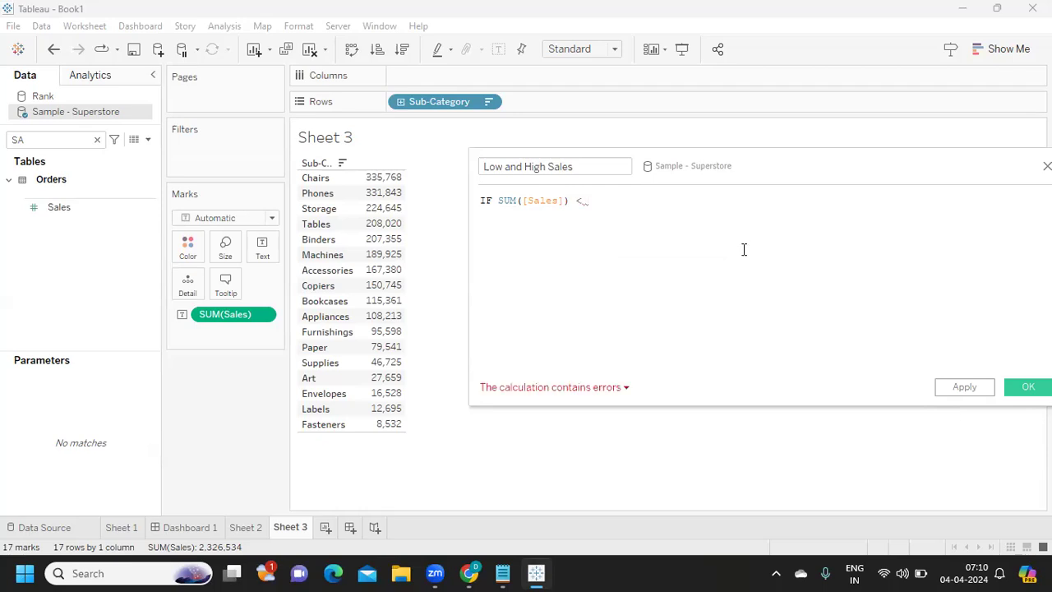
{"action": "type", "text": " 3000"}
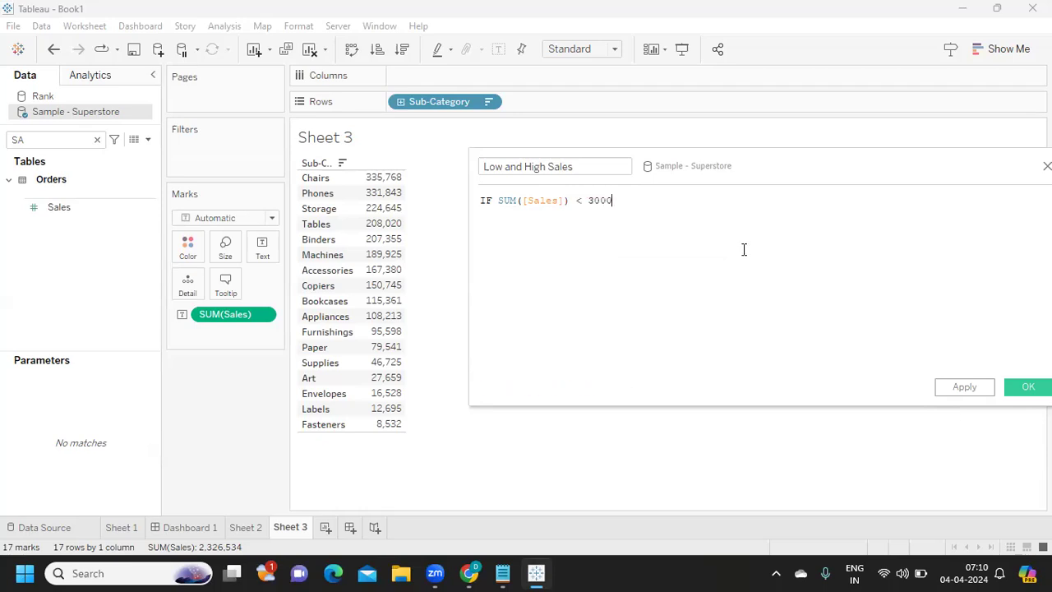
{"action": "type", "text": "0 THEN \"Low Sales\" END"}
{"action": "key", "text": "Return"}
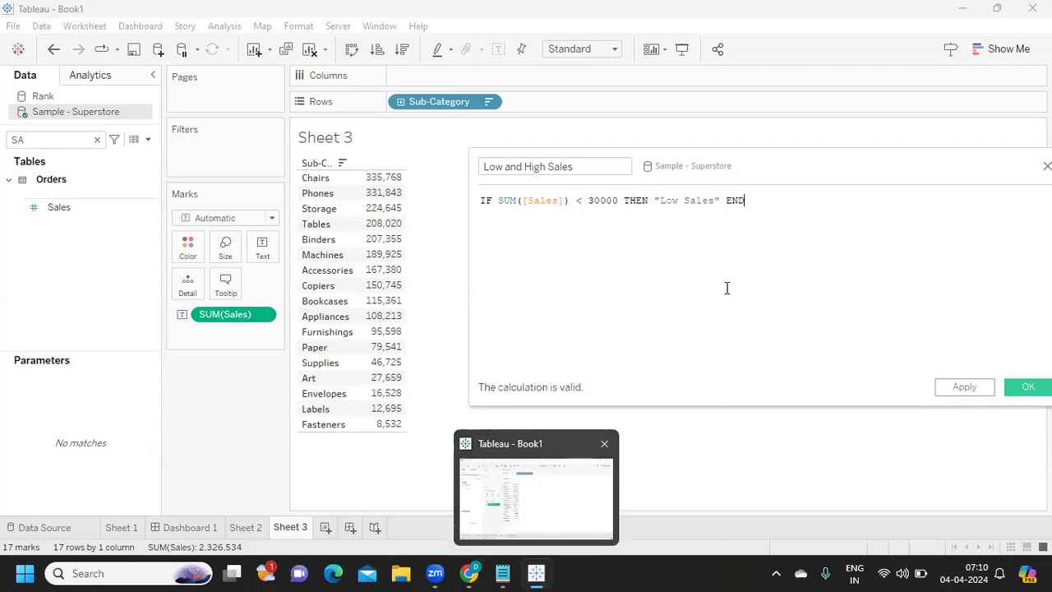
{"action": "left_click", "coordinate": [945, 388]}
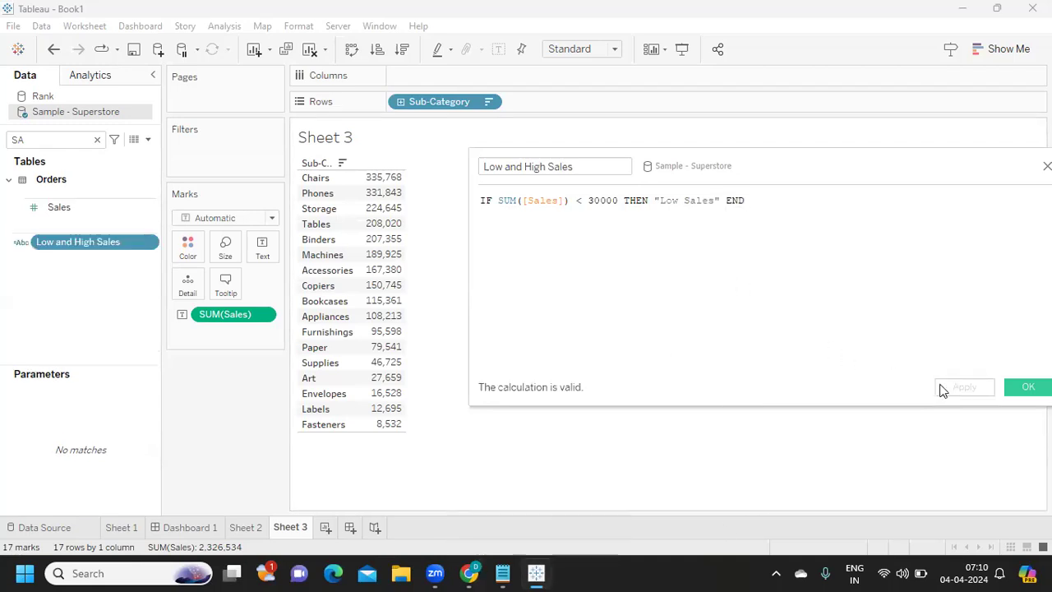
{"action": "left_click_drag", "start_coordinate": [80, 245], "coordinate": [596, 113]}
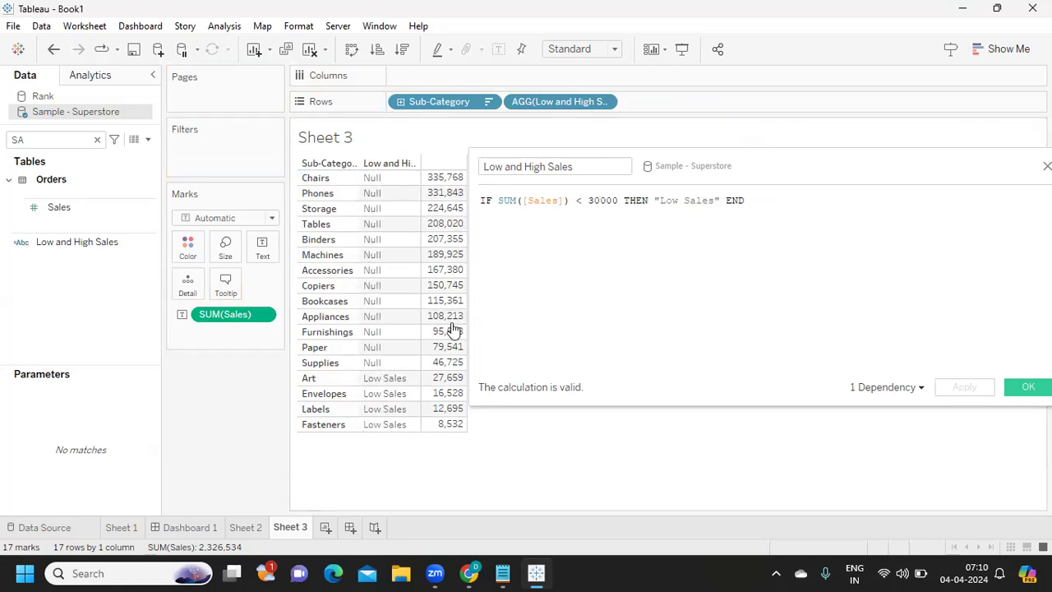
Step: Insert an ELSEIF line before END, starting its condition with SUM([Sales]) > 30000 and
{"action": "left_click", "coordinate": [765, 203]}
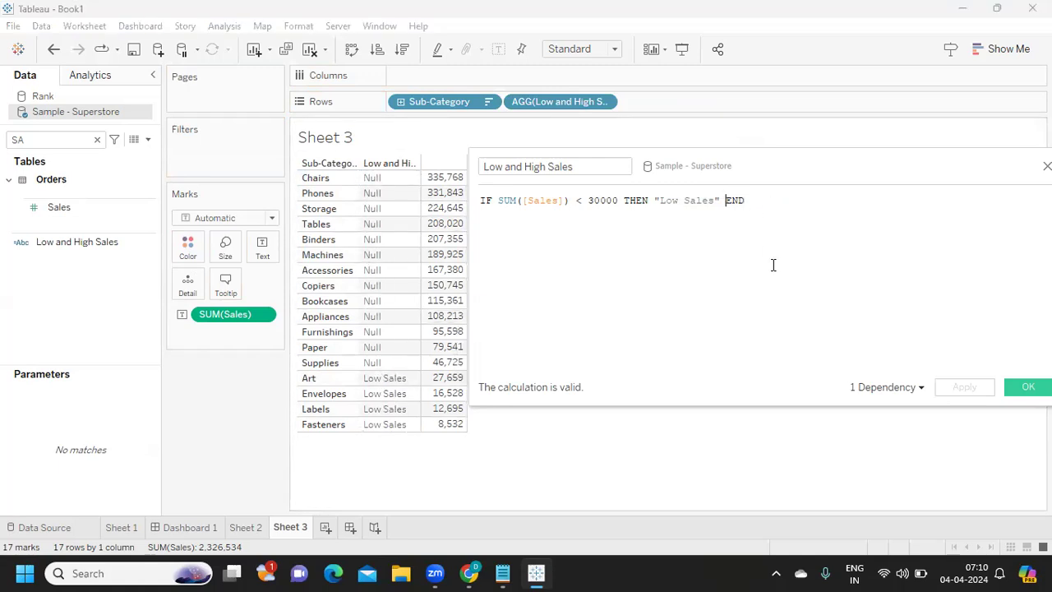
{"action": "key", "text": "Return"}
{"action": "key", "text": "Return"}
{"action": "key", "text": "Up"}
{"action": "type", "text": "ELSE"}
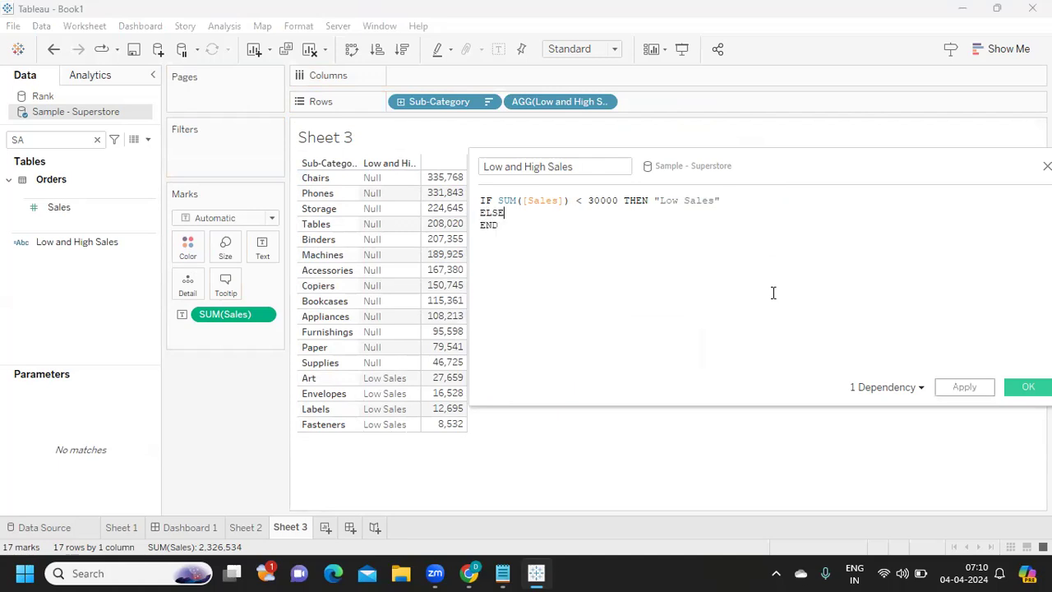
{"action": "key", "text": "BackSpace"}
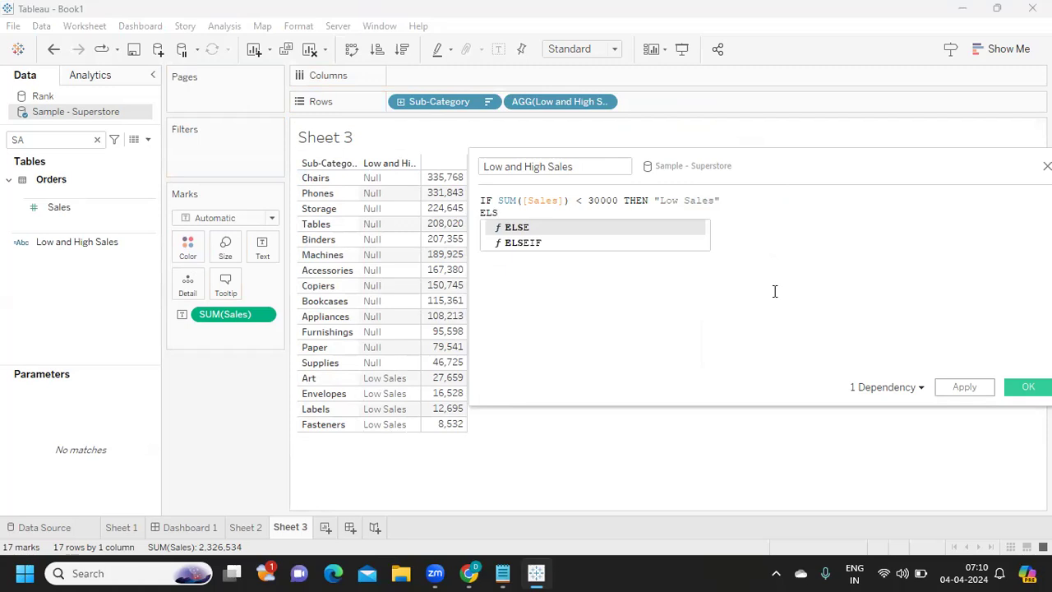
{"action": "key", "text": "Down"}
{"action": "key", "text": "Return"}
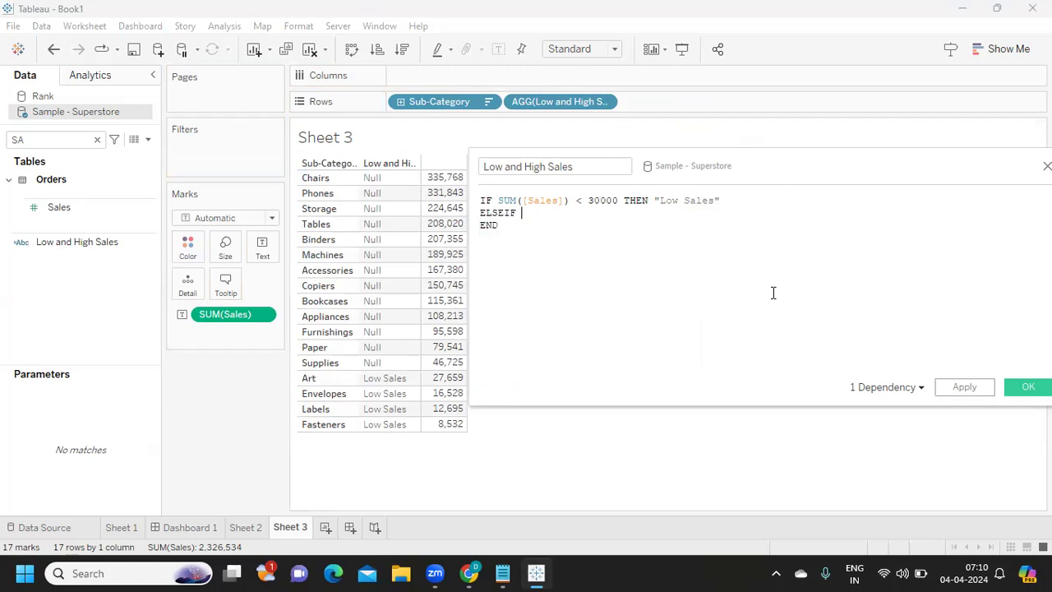
{"action": "type", "text": "sum"}
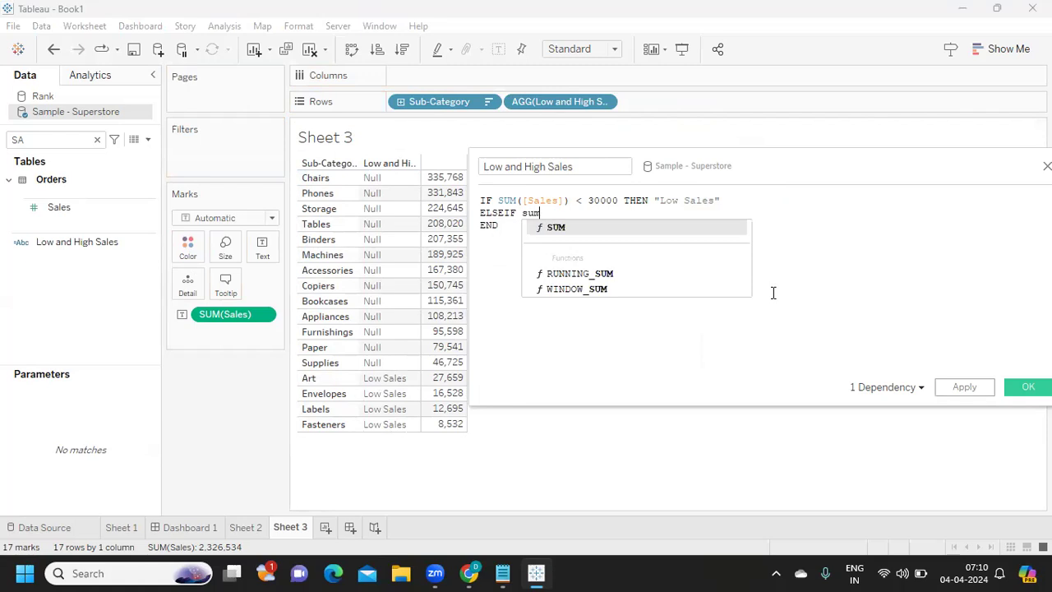
{"action": "key", "text": "Return"}
{"action": "type", "text": "[Sales])"}
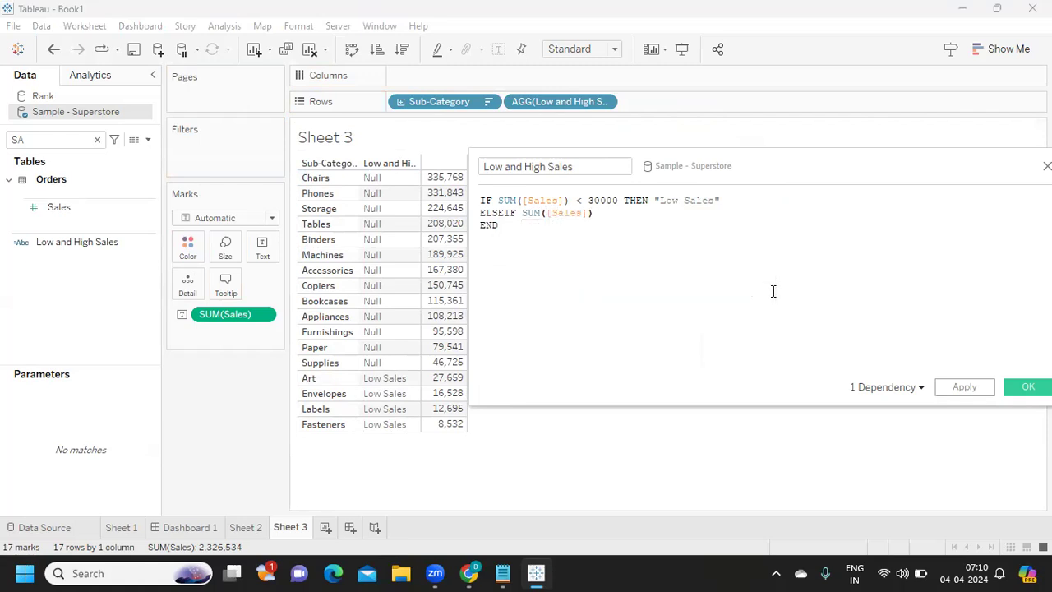
{"action": "type", "text": " > 30000 and"}
Step: Reuse SUM([Sales]) to complete the ELSEIF condition with < 100000 THEN "Medium Sales"
{"action": "left_click_drag", "start_coordinate": [521, 214], "coordinate": [593, 216]}
{"action": "key", "text": "ctrl+c"}
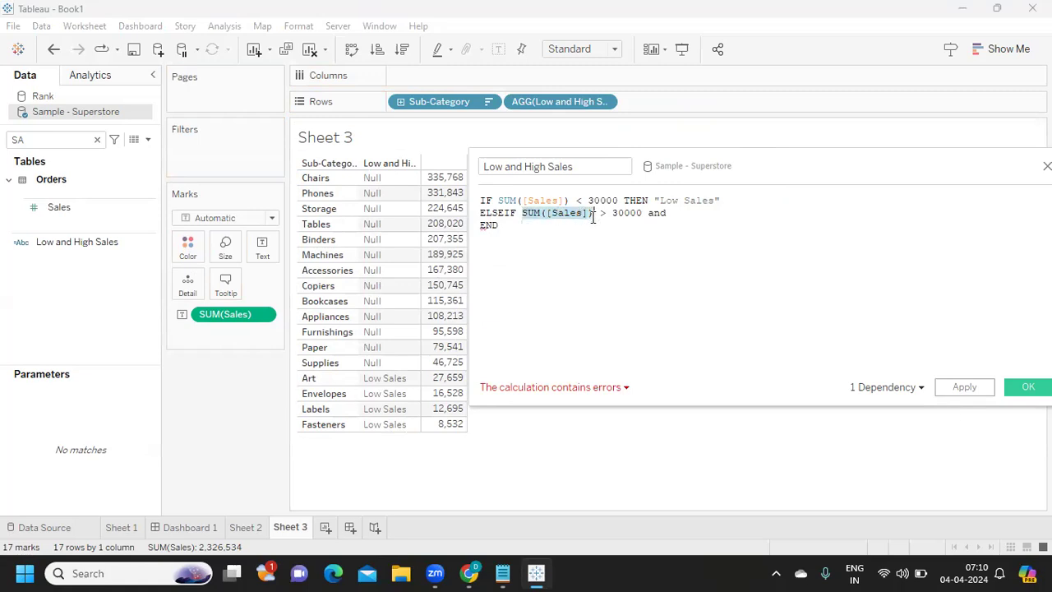
{"action": "left_click", "coordinate": [704, 213]}
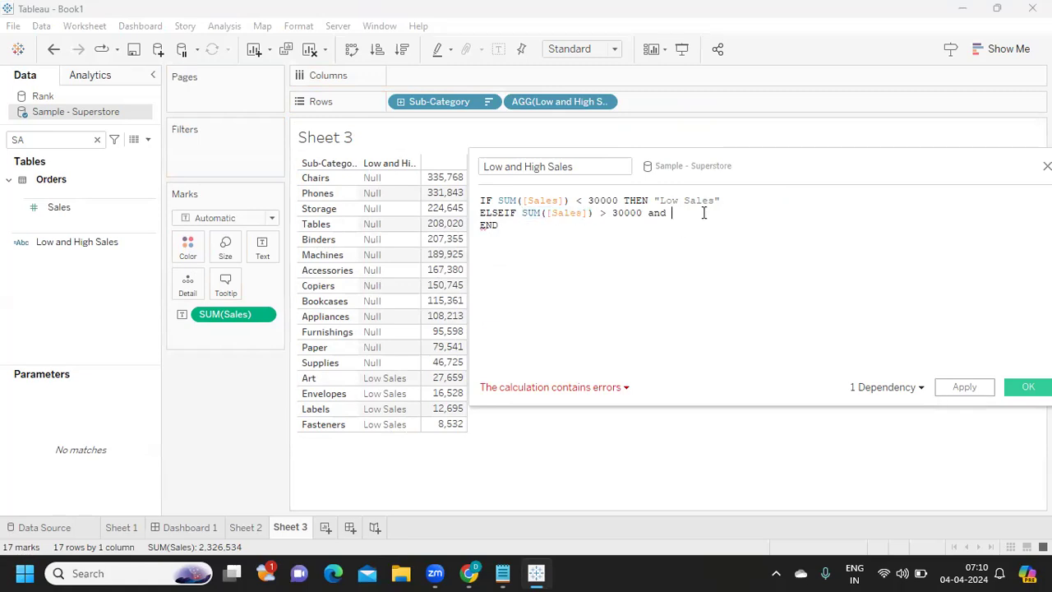
{"action": "key", "text": "ctrl+v"}
{"action": "type", "text": "< 100000 THEN \"Medium Sales\""}
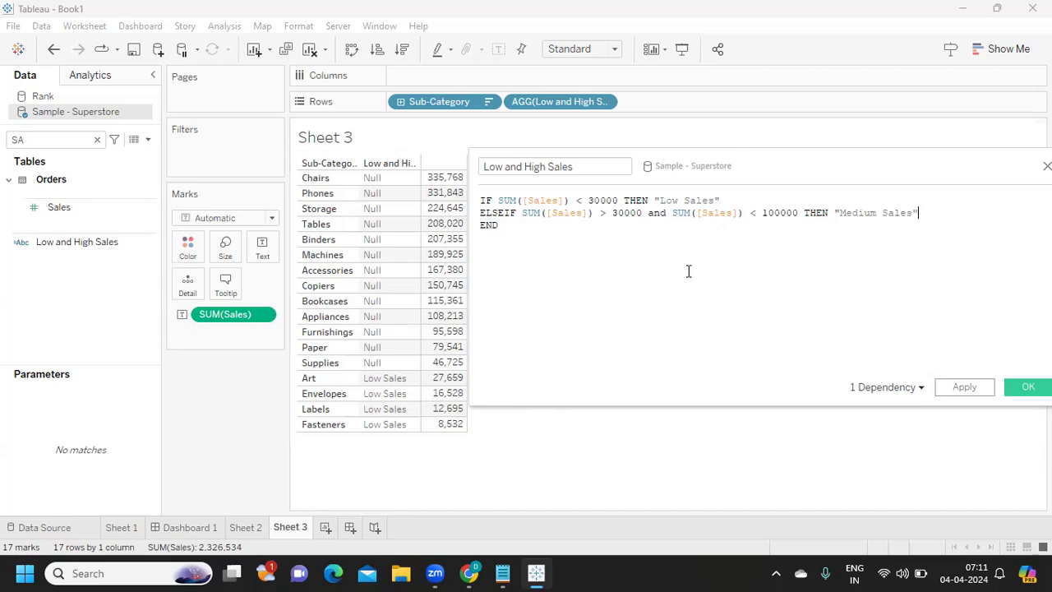
Step: Add an ELSE "High Sales" line before END and apply the updated calculation
{"action": "key", "text": "Return"}
{"action": "type", "text": "ELSE"}
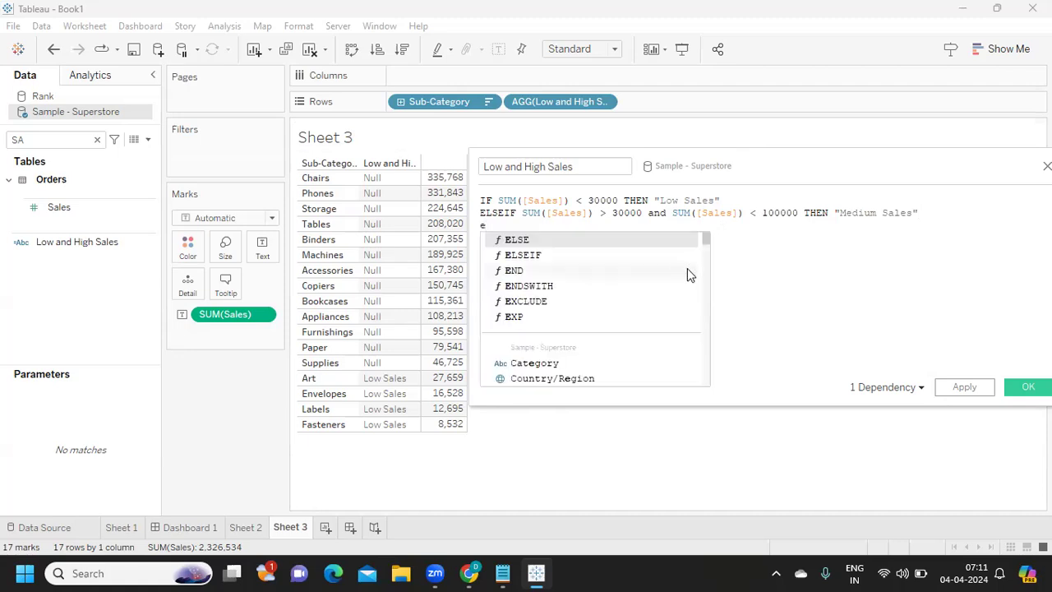
{"action": "type", "text": " \"Hig"}
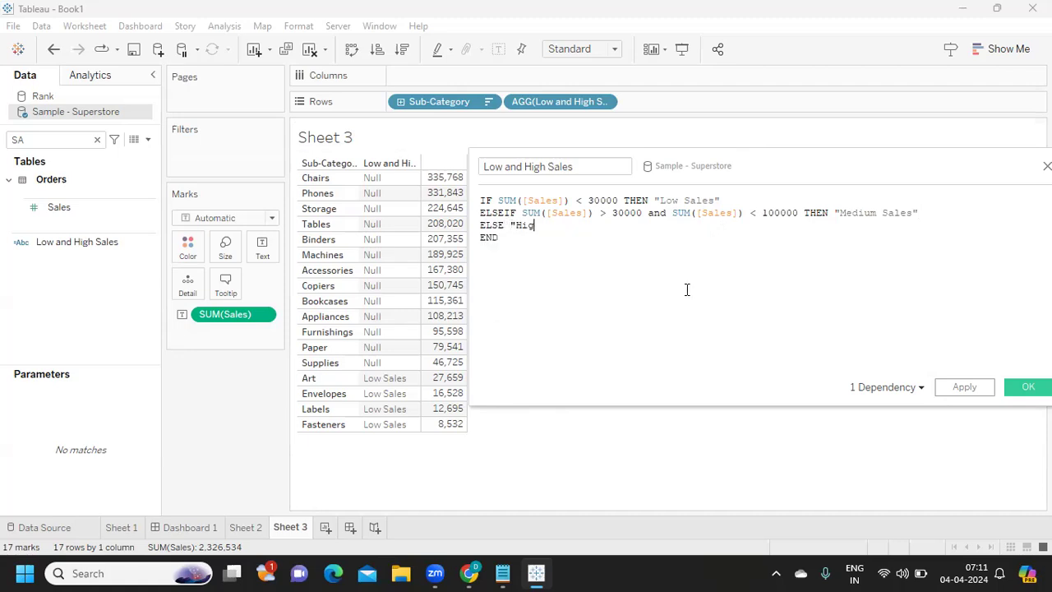
{"action": "type", "text": "h Sales\""}
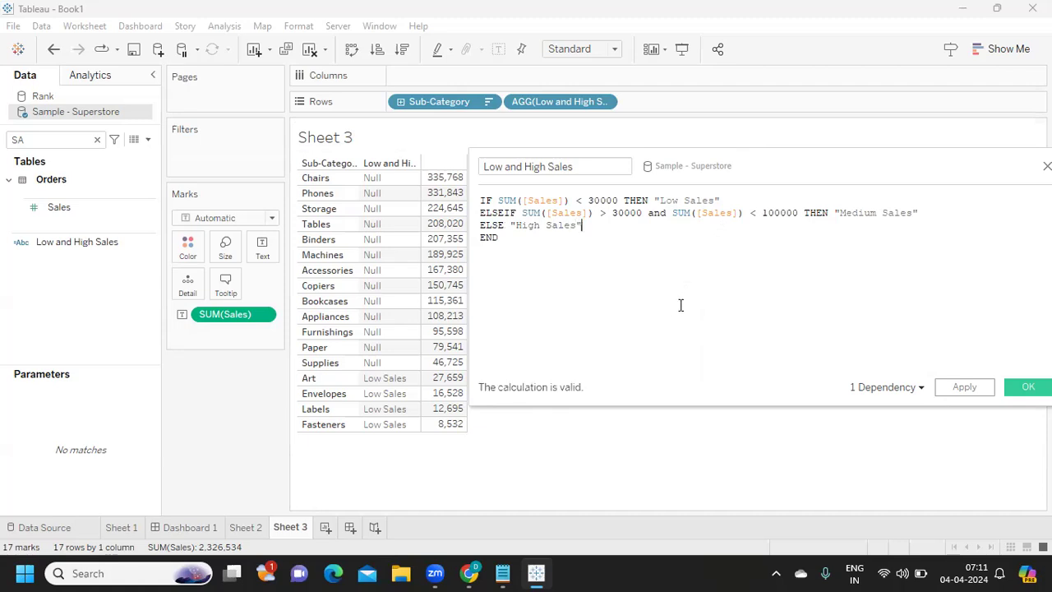
{"action": "left_click_drag", "start_coordinate": [498, 237], "coordinate": [466, 201]}
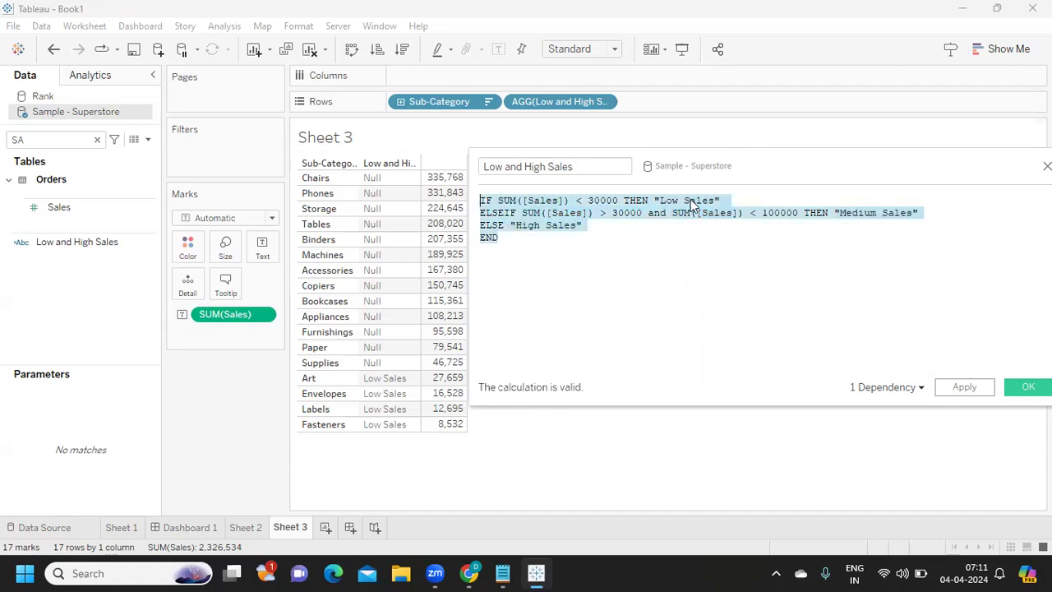
{"action": "left_click", "coordinate": [945, 389]}
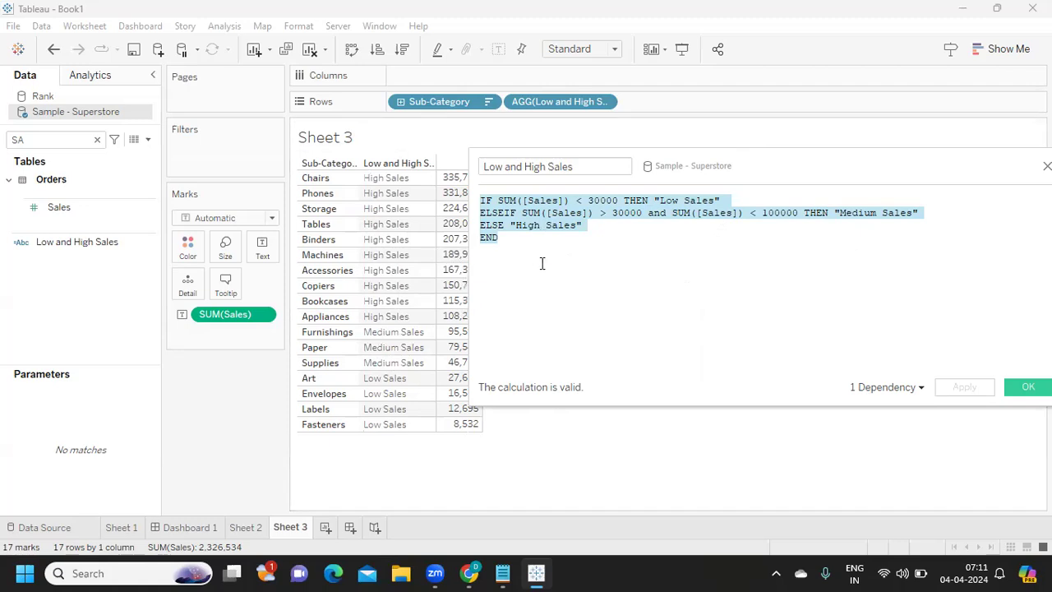
Step: Switch to the Notepad interview questions and review question 5 on the low, medium and high sales calculation
{"action": "mouse_move", "coordinate": [503, 573]}
{"action": "left_click", "coordinate": [526, 520]}
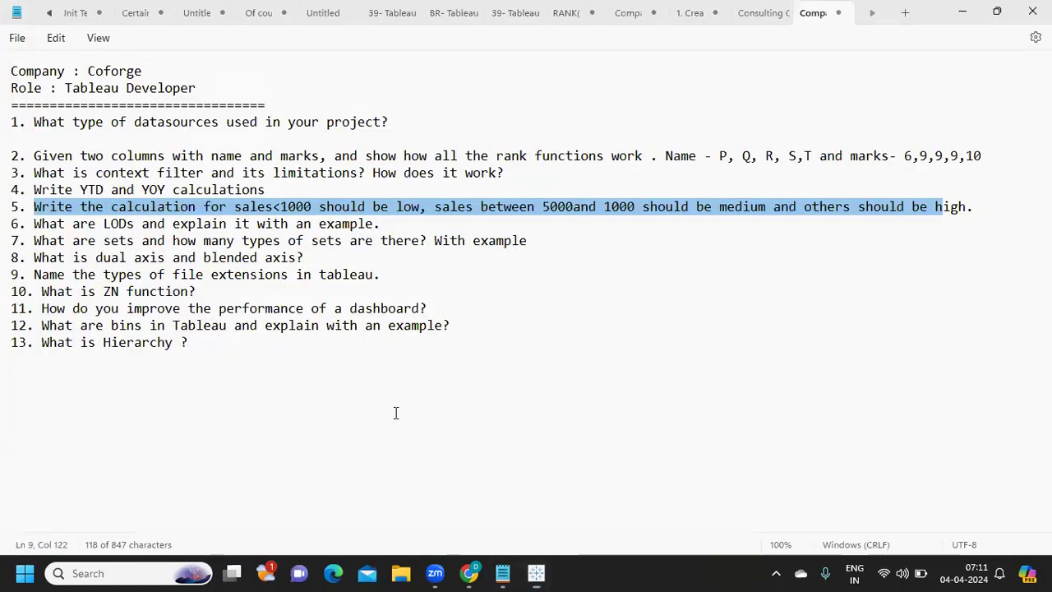
{"action": "left_click", "coordinate": [297, 240]}
{"action": "left_click_drag", "start_coordinate": [36, 207], "coordinate": [986, 213]}
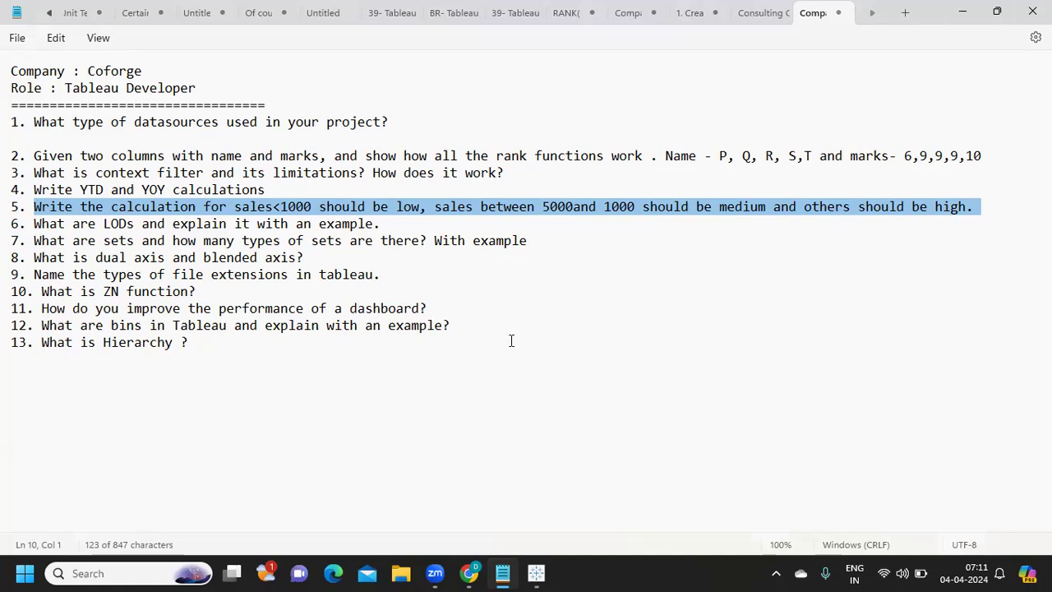
{"action": "left_click", "coordinate": [101, 215]}
{"action": "left_click", "coordinate": [21, 212]}
{"action": "left_click_drag", "start_coordinate": [36, 216], "coordinate": [595, 212]}
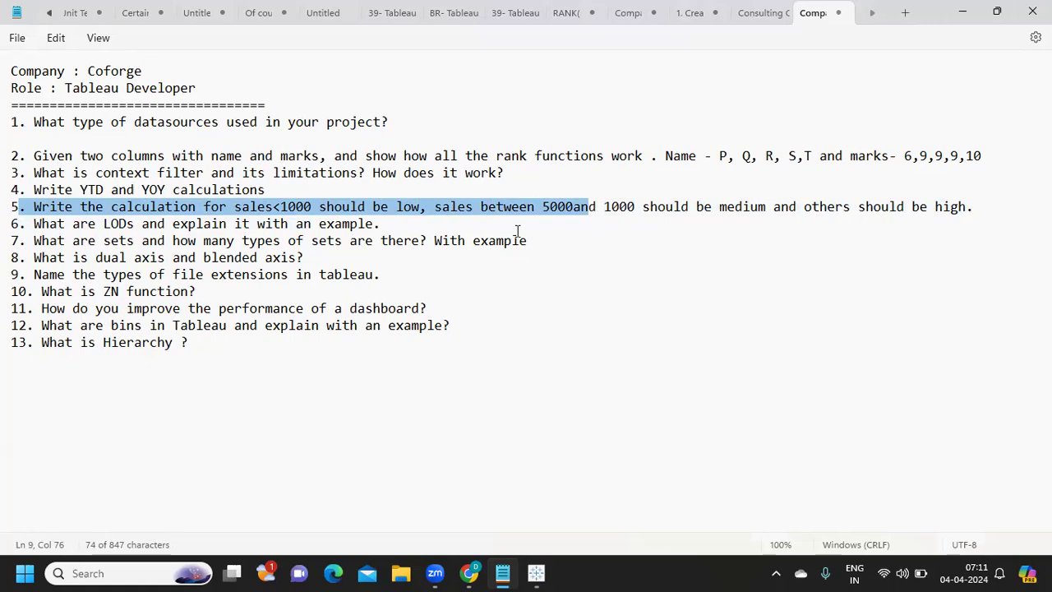
Step: Highlight question 6 about LODs and add the line DIFFERNT TYPES OF LODS beneath it
{"action": "left_click", "coordinate": [228, 258]}
{"action": "left_click_drag", "start_coordinate": [33, 224], "coordinate": [387, 225]}
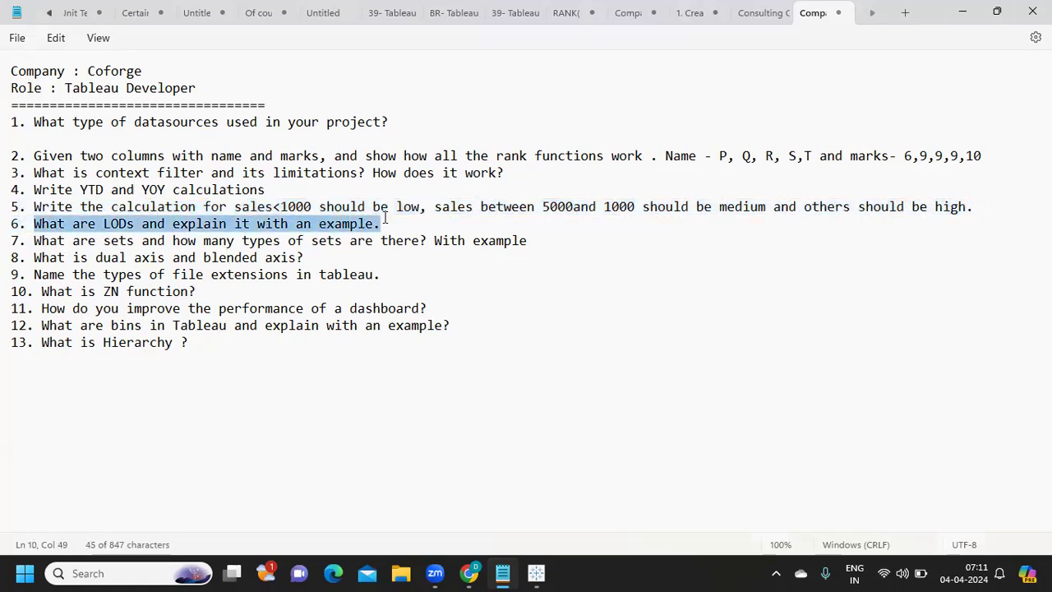
{"action": "left_click", "coordinate": [387, 221]}
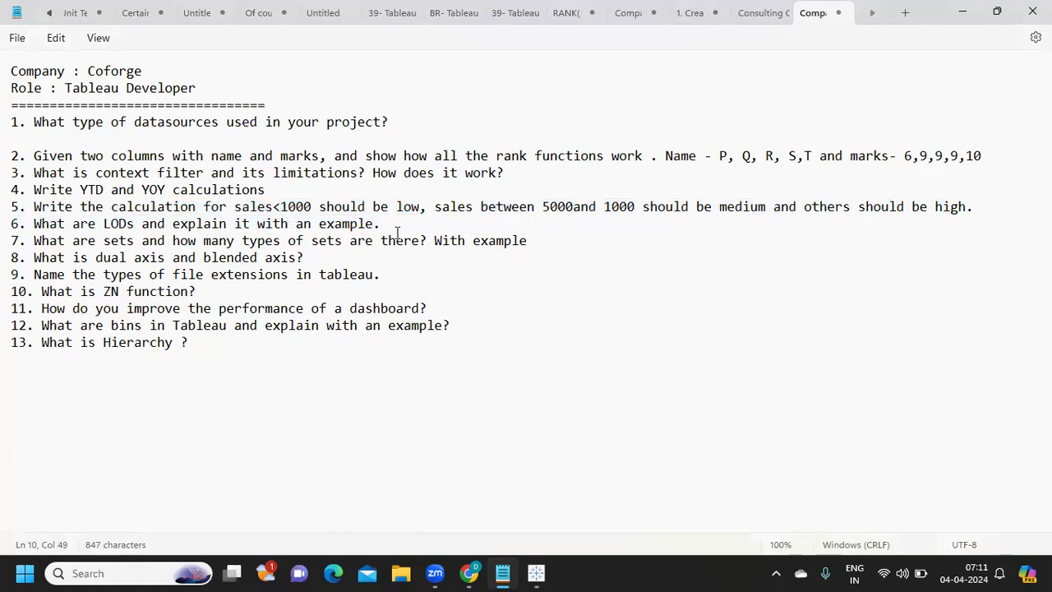
{"action": "key", "text": "Return"}
{"action": "type", "text": "DIFFER"}
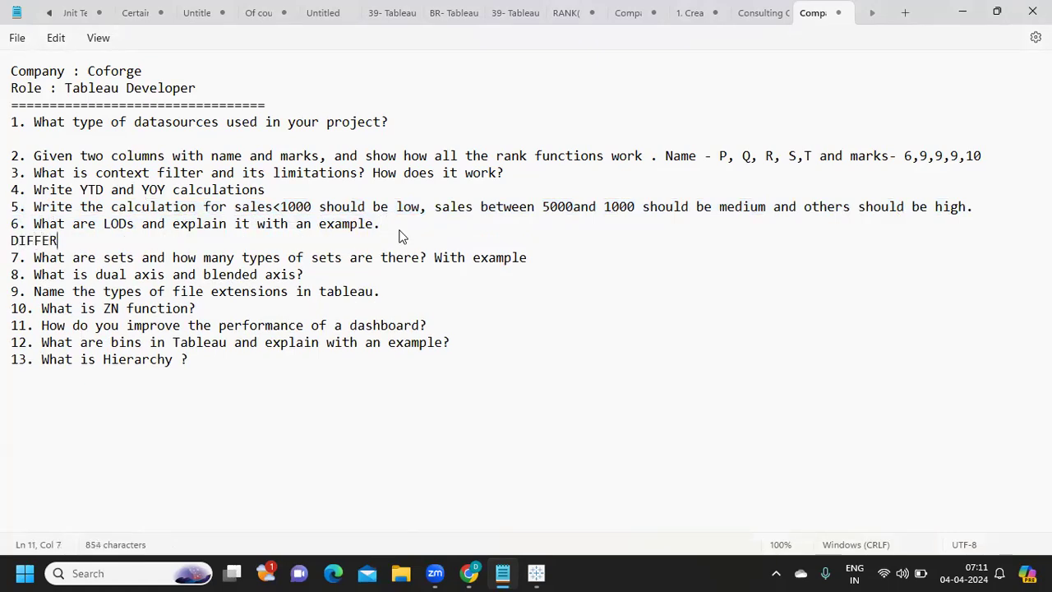
{"action": "type", "text": "NT TYPES OF LODS"}
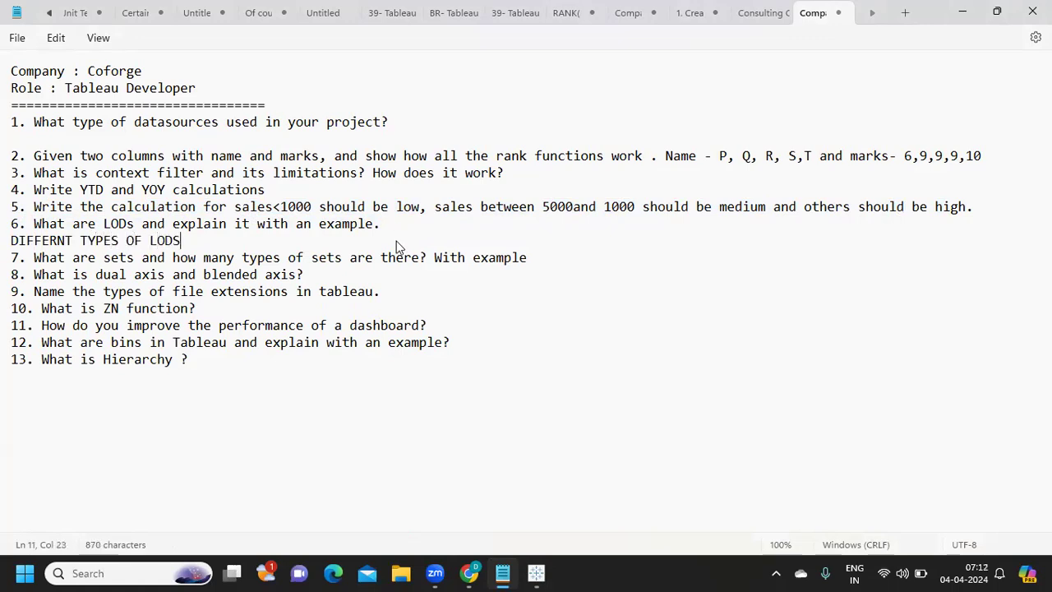
{"action": "key", "text": "Return"}
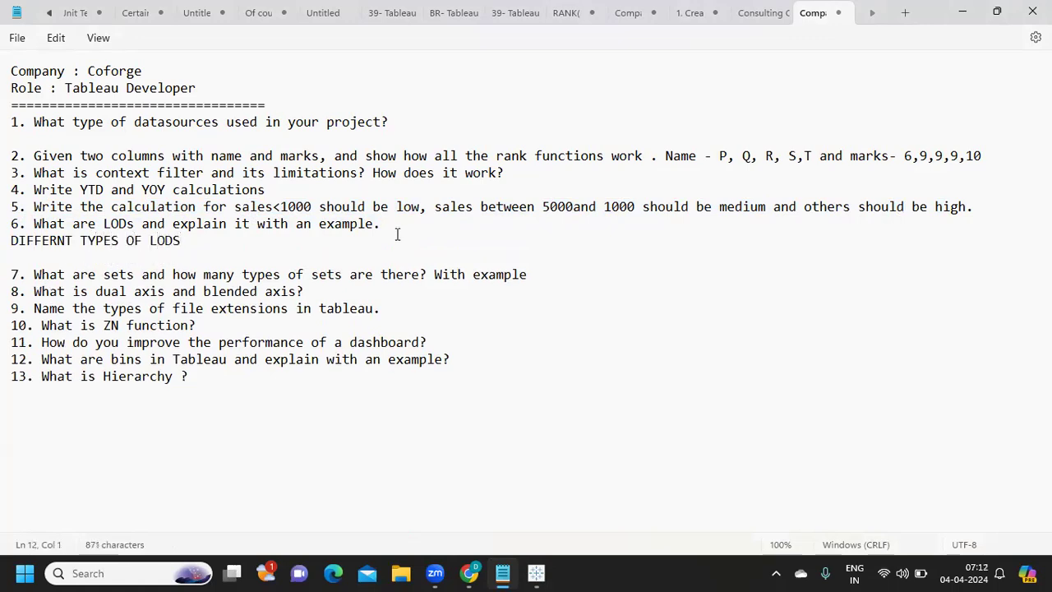
Step: List FIXED, INCLUDE, EXCLUDE and TABLE SCOPE on separate lines under the LOD types heading, followed by a blank line
{"action": "type", "text": "FIXED"}
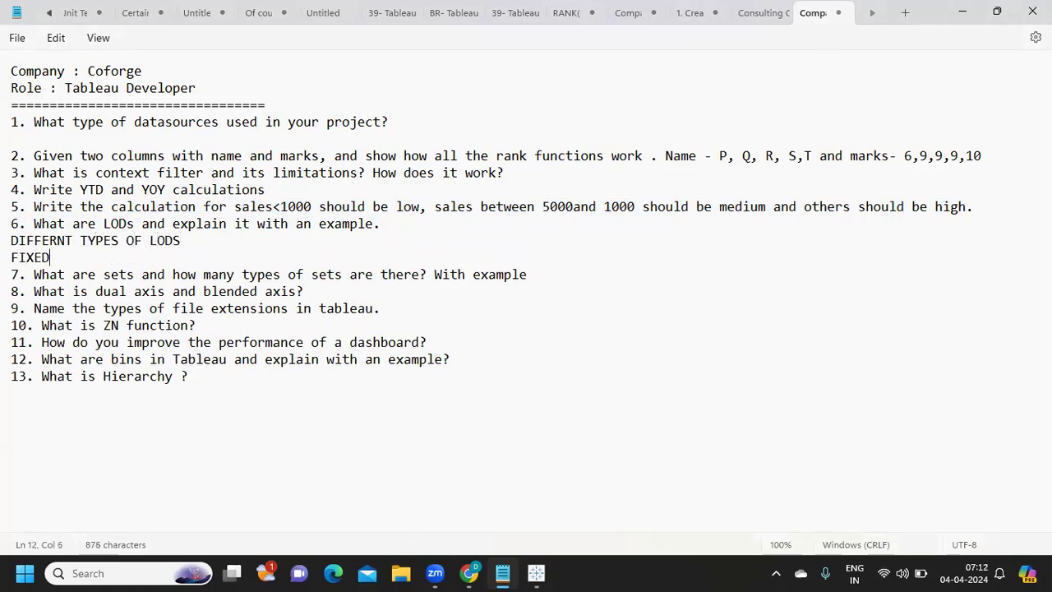
{"action": "key", "text": "Return"}
{"action": "type", "text": "INCLUDE"}
{"action": "key", "text": "Return"}
{"action": "type", "text": "EXCLUDE"}
{"action": "key", "text": "Return"}
{"action": "type", "text": "TABLE SCOPE"}
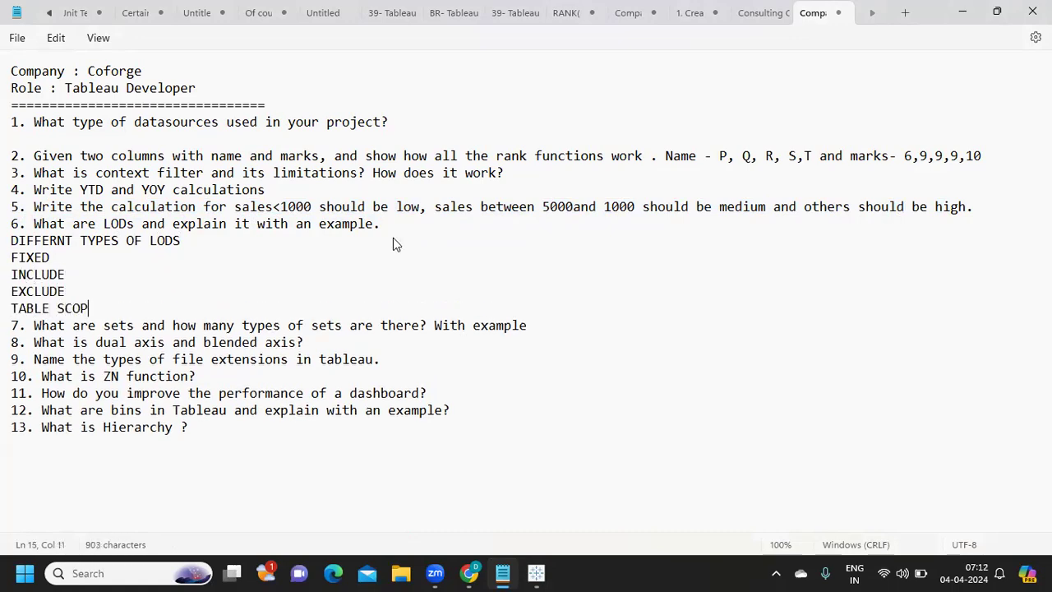
{"action": "key", "text": "Return"}
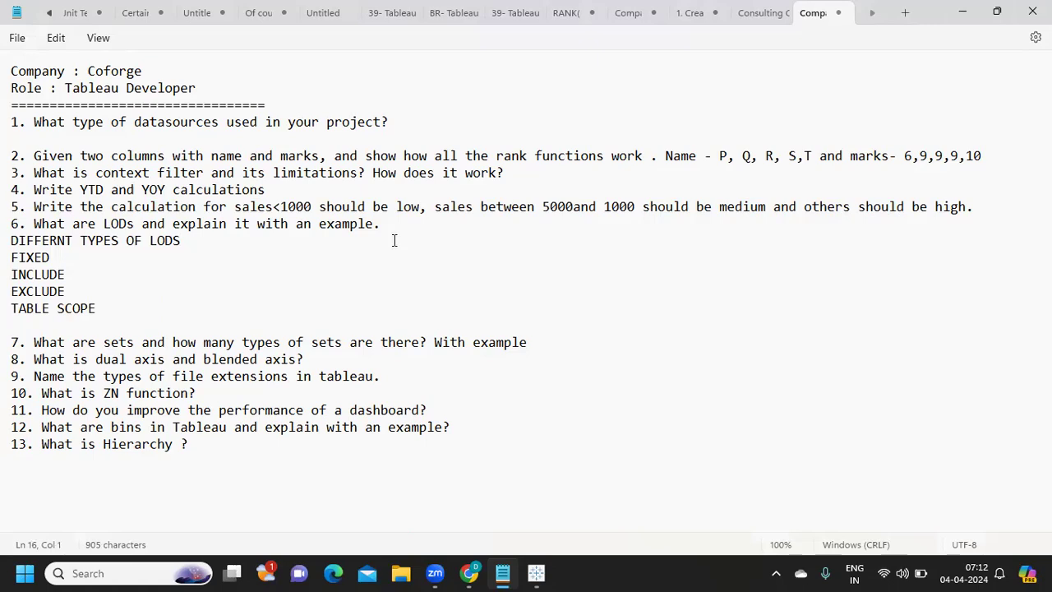
Step: Highlight question 6 together with its list of LOD types for review
{"action": "left_click", "coordinate": [11, 227]}
{"action": "left_click_drag", "start_coordinate": [14, 230], "coordinate": [464, 314]}
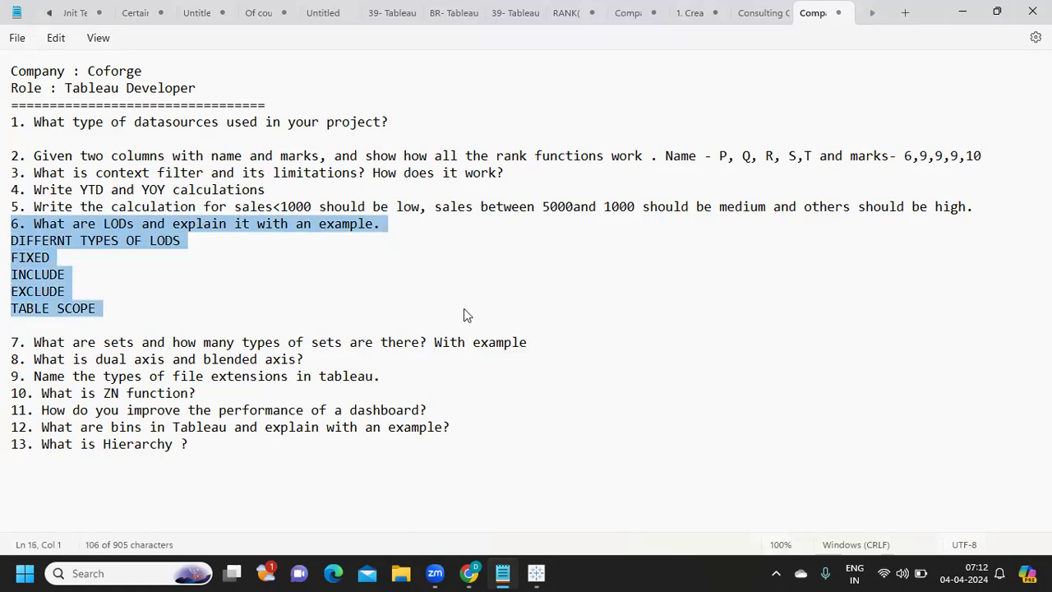
{"action": "left_click", "coordinate": [42, 257]}
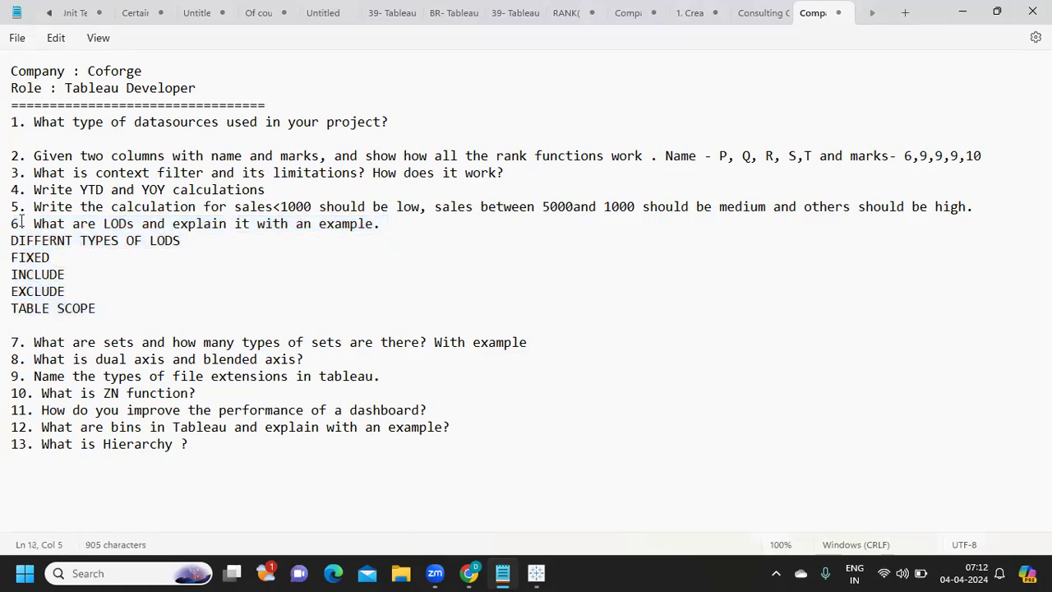
Step: Review the interview questions by highlighting questions 2, 4 and 5, question 6 with its LOD types, and question 7 on sets
{"action": "left_click_drag", "start_coordinate": [13, 229], "coordinate": [436, 312]}
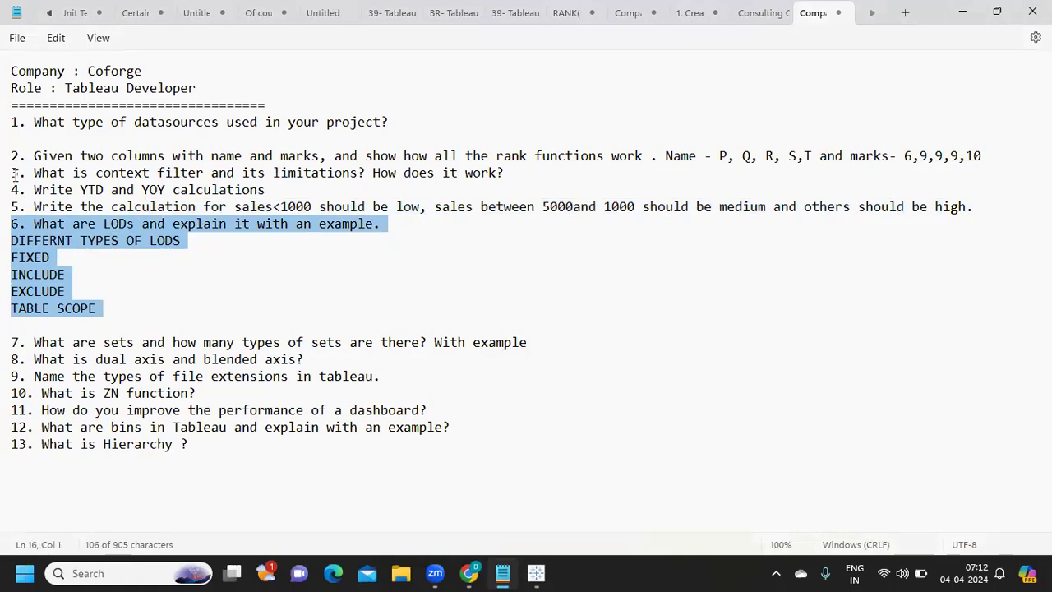
{"action": "left_click_drag", "start_coordinate": [11, 155], "coordinate": [280, 164]}
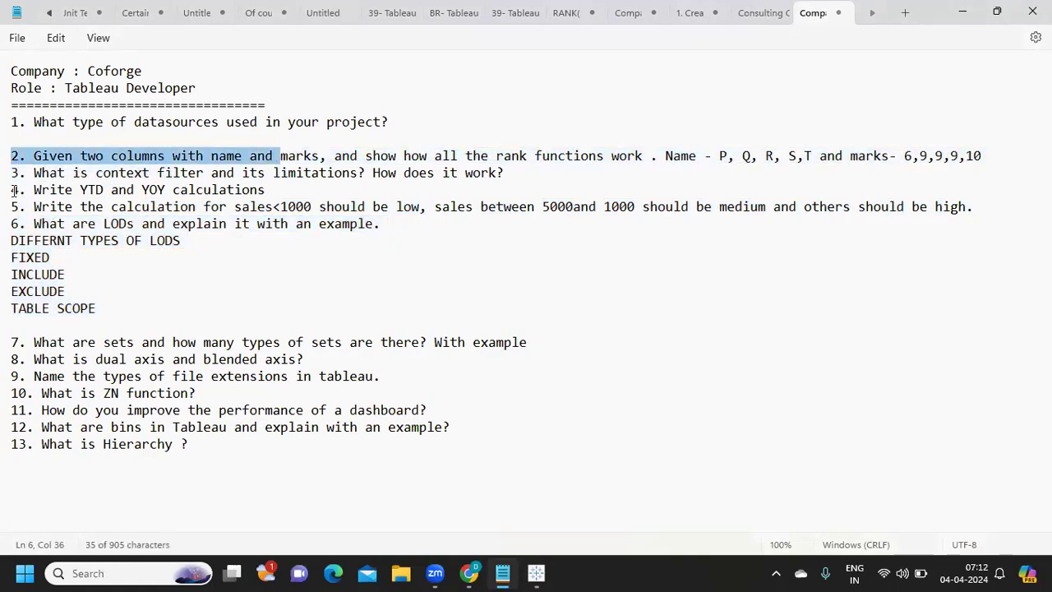
{"action": "left_click_drag", "start_coordinate": [14, 190], "coordinate": [279, 194]}
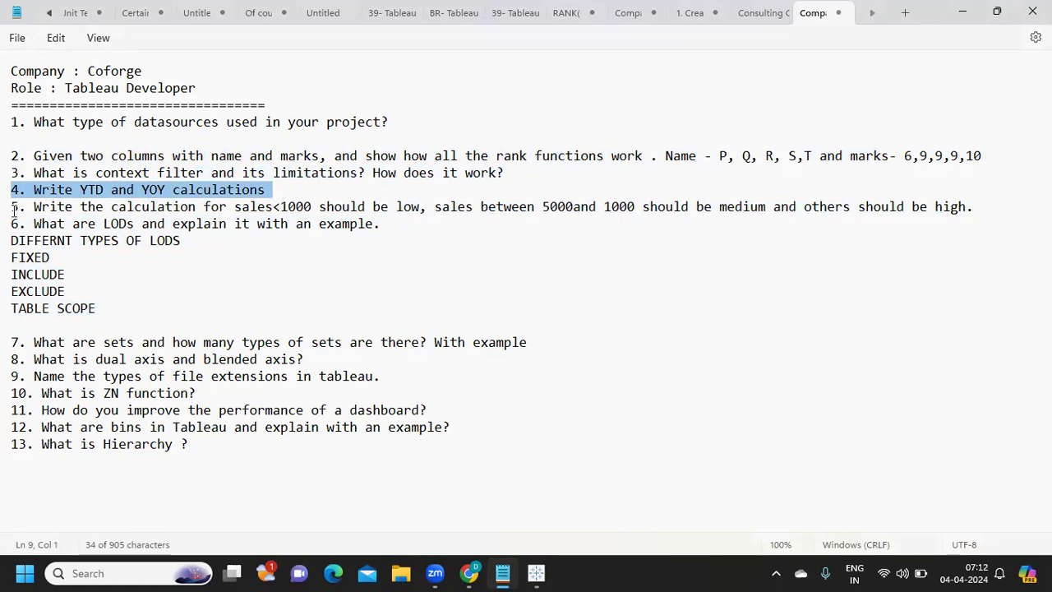
{"action": "left_click_drag", "start_coordinate": [106, 304], "coordinate": [4, 207]}
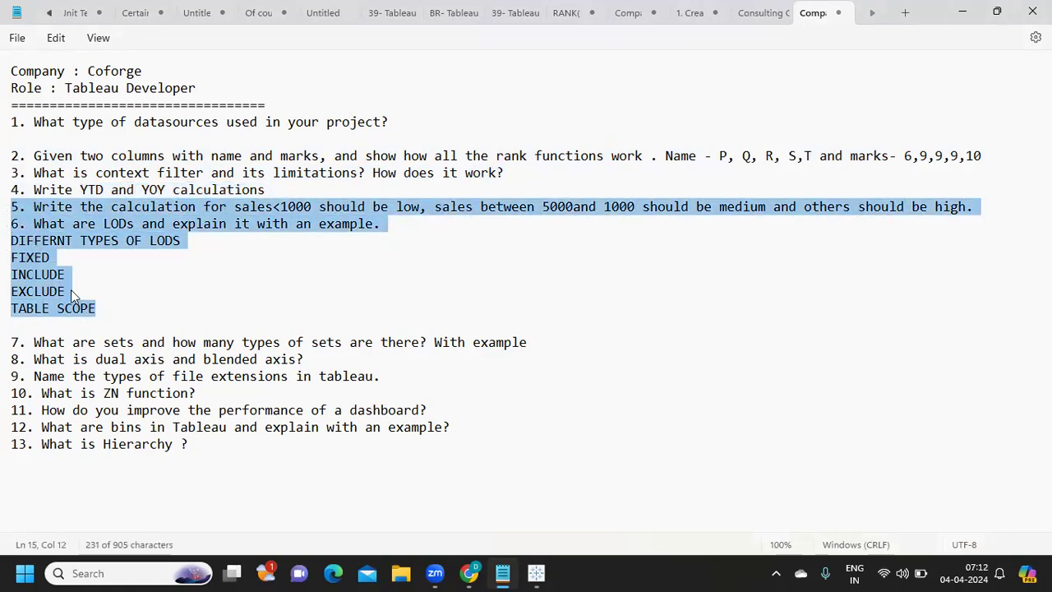
{"action": "left_click_drag", "start_coordinate": [138, 315], "coordinate": [15, 228]}
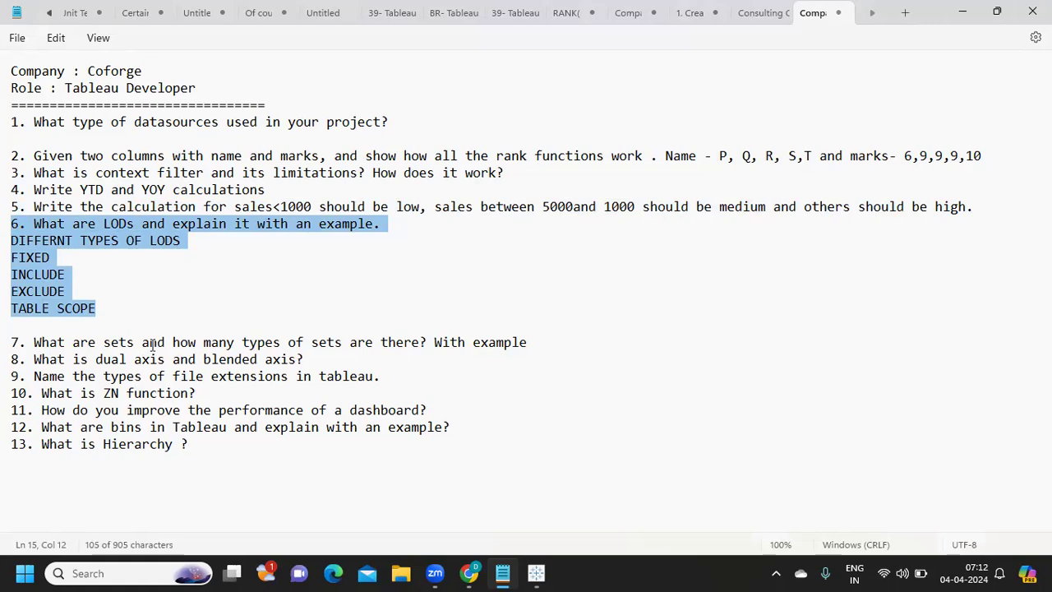
{"action": "left_click_drag", "start_coordinate": [46, 342], "coordinate": [537, 354]}
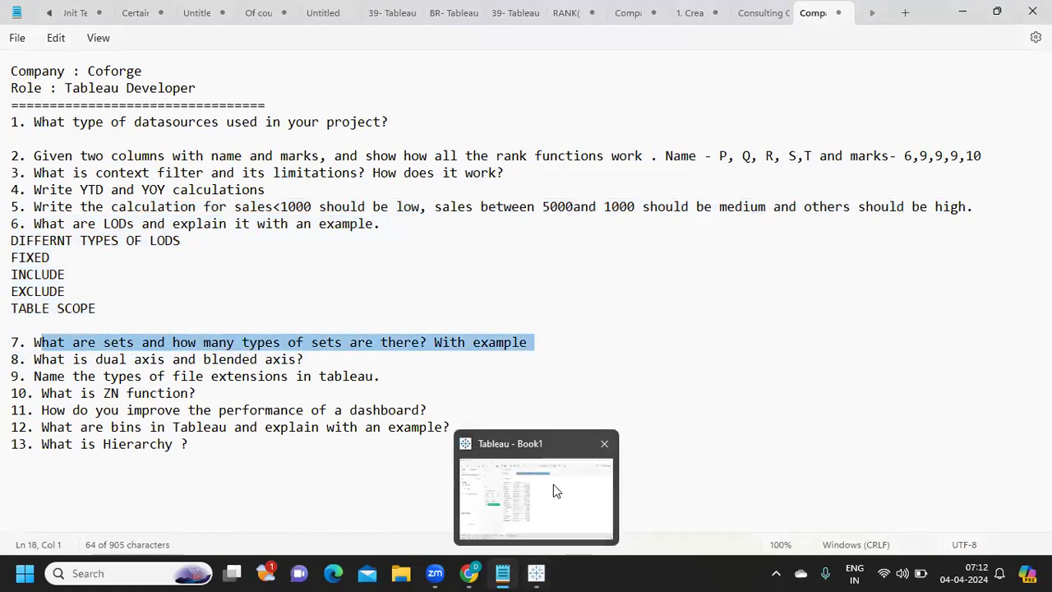
Step: Switch to Tableau and start creating a set from the Customer Name field
{"action": "left_click", "coordinate": [554, 484]}
{"action": "left_click", "coordinate": [97, 140]}
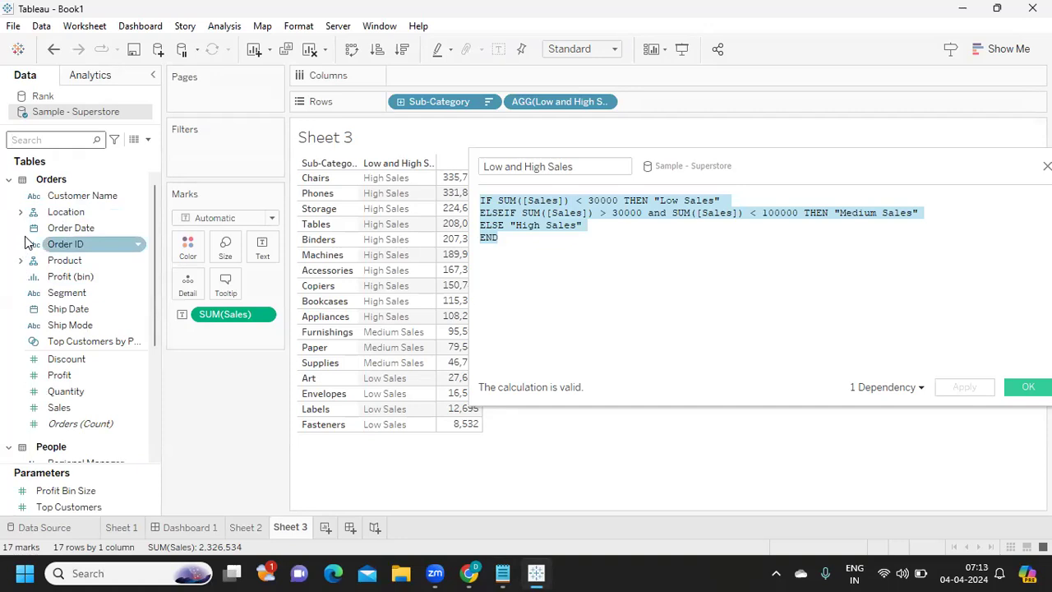
{"action": "left_click", "coordinate": [105, 195]}
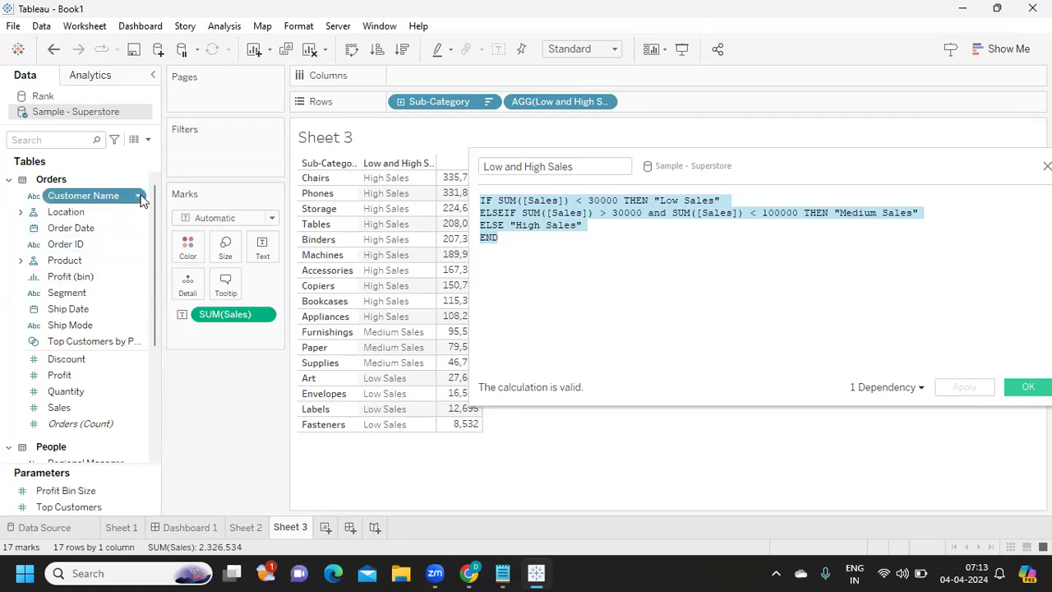
{"action": "left_click", "coordinate": [141, 201]}
{"action": "mouse_move", "coordinate": [267, 326]}
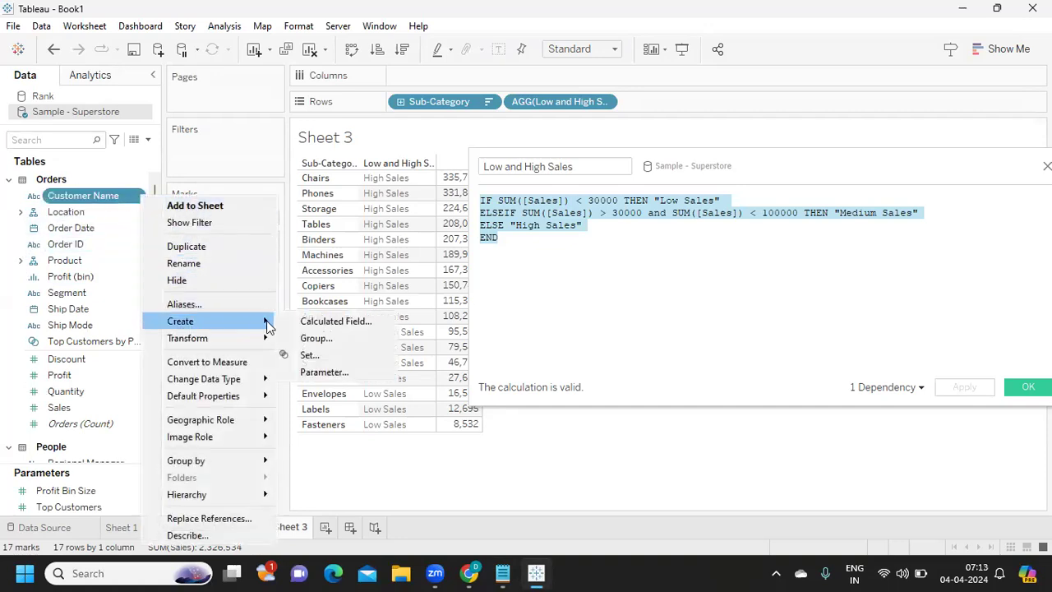
{"action": "left_click", "coordinate": [310, 356]}
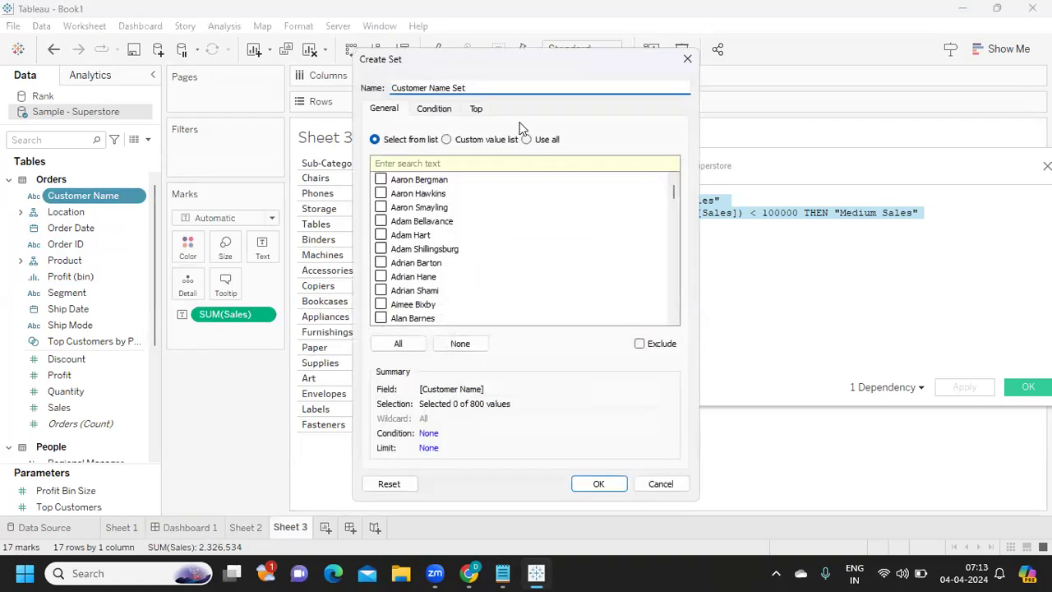
Step: Define the Customer Name Set as the top 10 by the Sales field and create it
{"action": "left_click", "coordinate": [475, 112]}
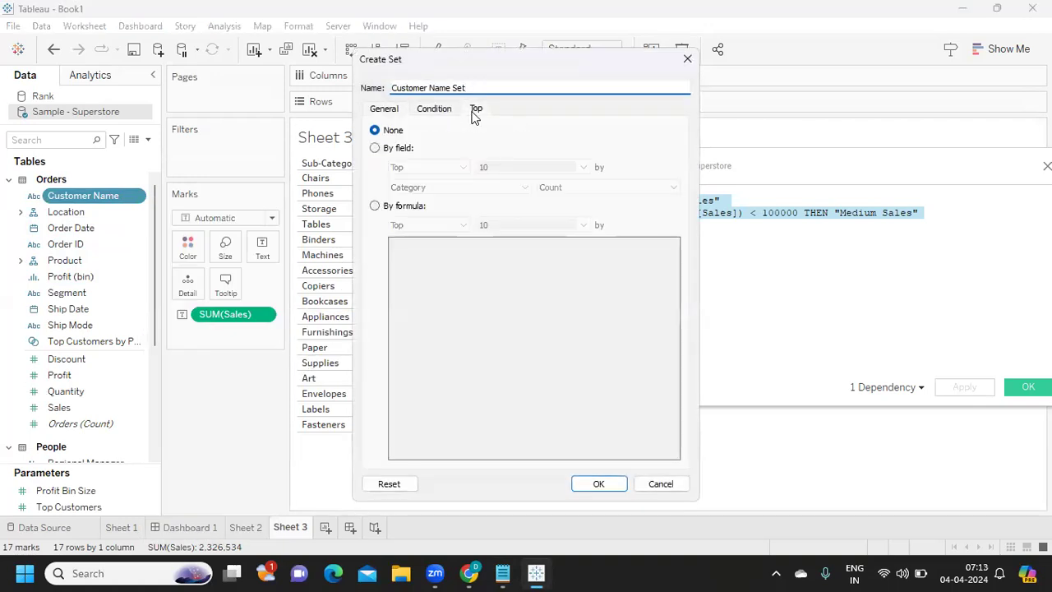
{"action": "left_click", "coordinate": [375, 148]}
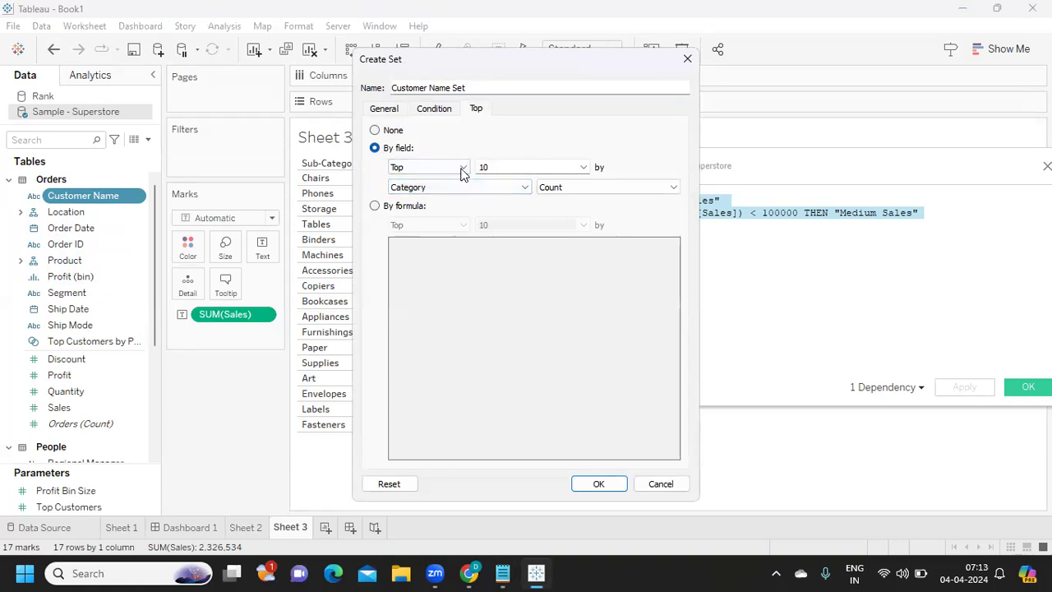
{"action": "left_click", "coordinate": [485, 190]}
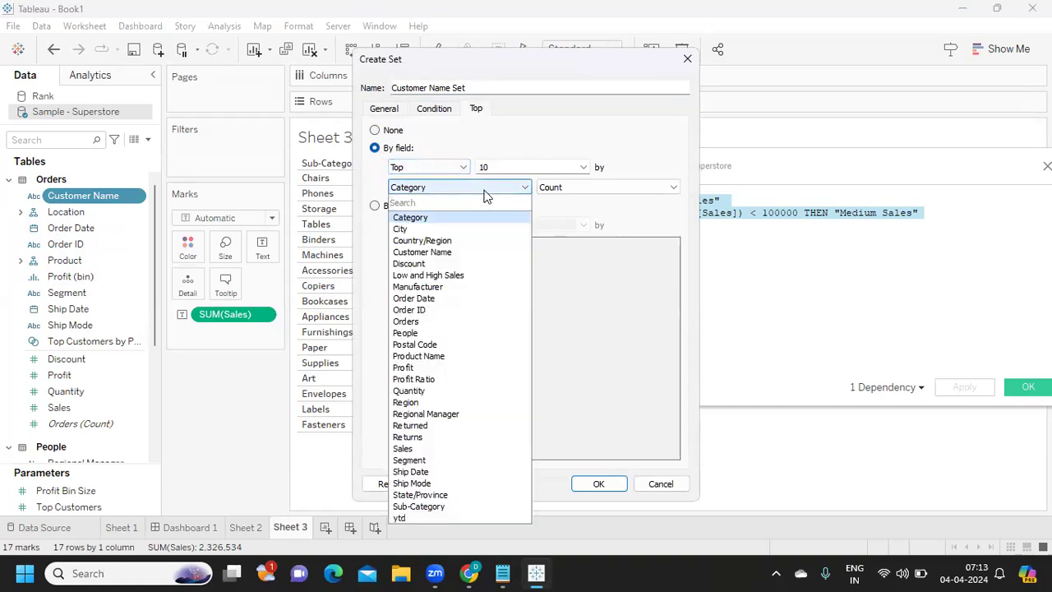
{"action": "type", "text": "SA"}
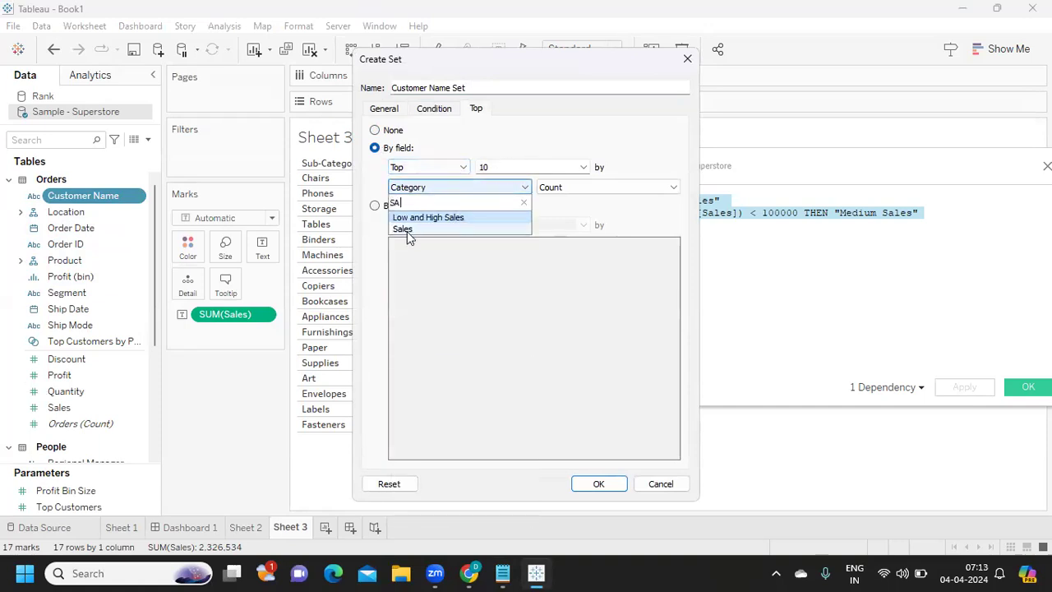
{"action": "left_click", "coordinate": [404, 230]}
{"action": "left_click", "coordinate": [600, 483]}
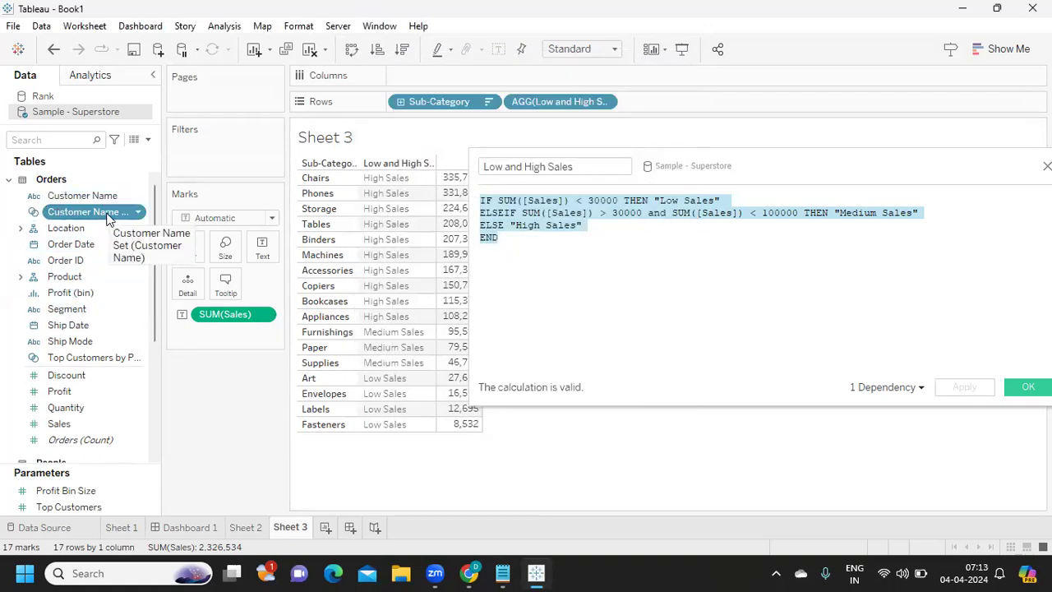
Step: Check the Customer Name Set's option for creating a combined set, and highlight questions 7 and 8 in Notepad for review
{"action": "right_click", "coordinate": [139, 218]}
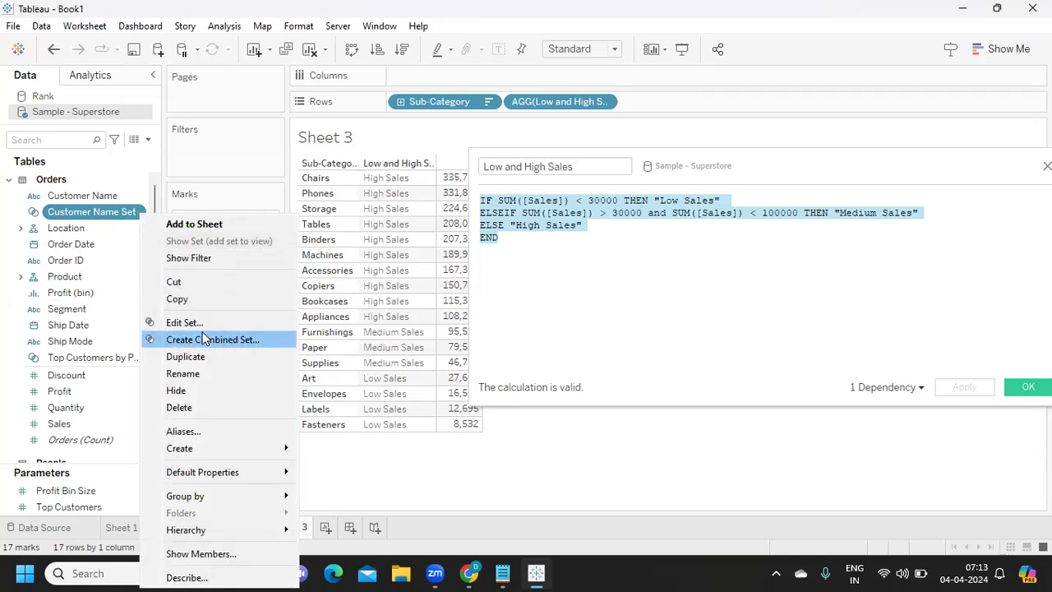
{"action": "key", "text": "alt+Tab"}
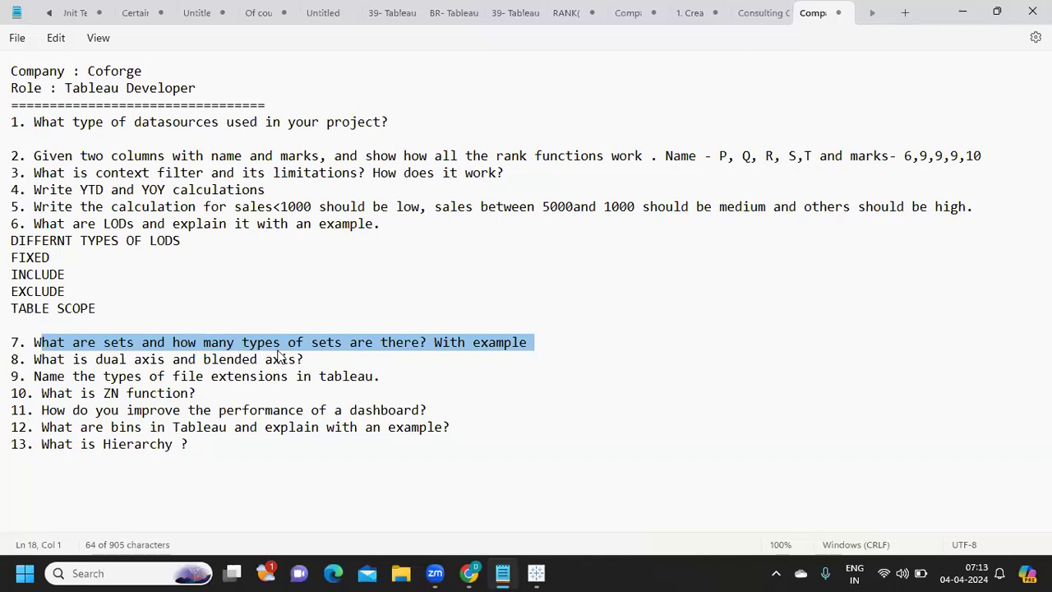
{"action": "left_click", "coordinate": [278, 352]}
{"action": "left_click_drag", "start_coordinate": [535, 344], "coordinate": [5, 349]}
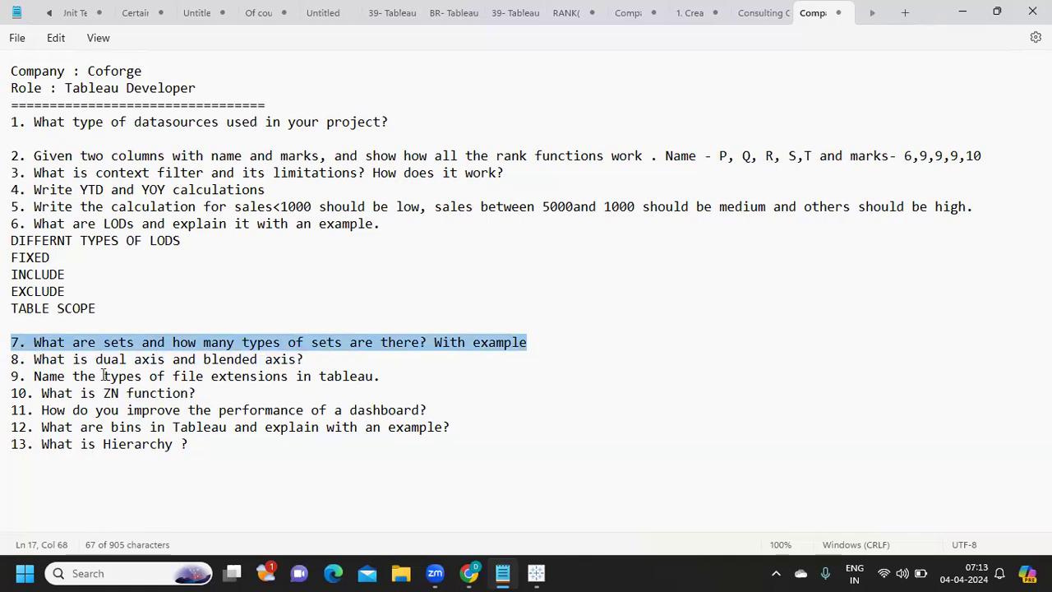
{"action": "left_click_drag", "start_coordinate": [16, 360], "coordinate": [325, 370]}
Step: Switch to Tableau, add a new worksheet and close the Low and High Sales calculation editor
{"action": "mouse_move", "coordinate": [539, 573]}
{"action": "left_click", "coordinate": [507, 507]}
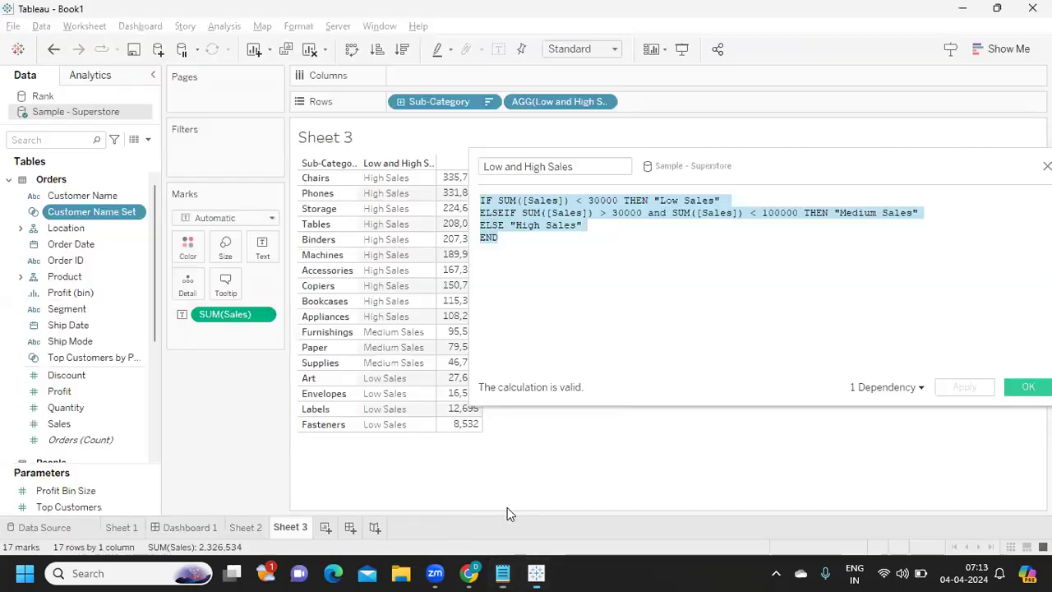
{"action": "left_click", "coordinate": [323, 529]}
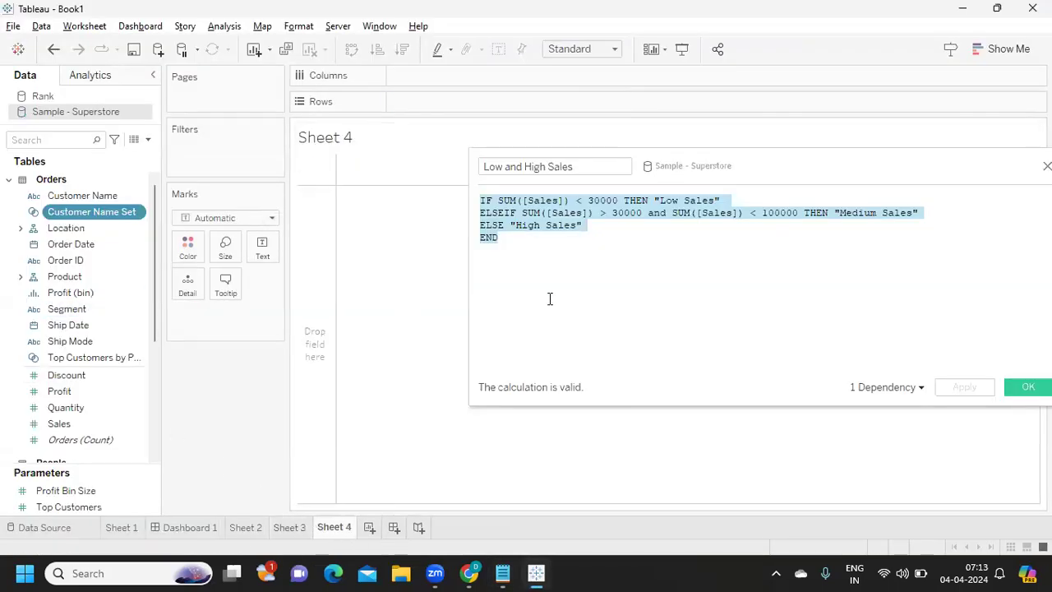
{"action": "left_click", "coordinate": [1006, 389]}
Step: Build a chart of Sales by Region, with Region on Columns and Sales on Rows
{"action": "left_click", "coordinate": [72, 141]}
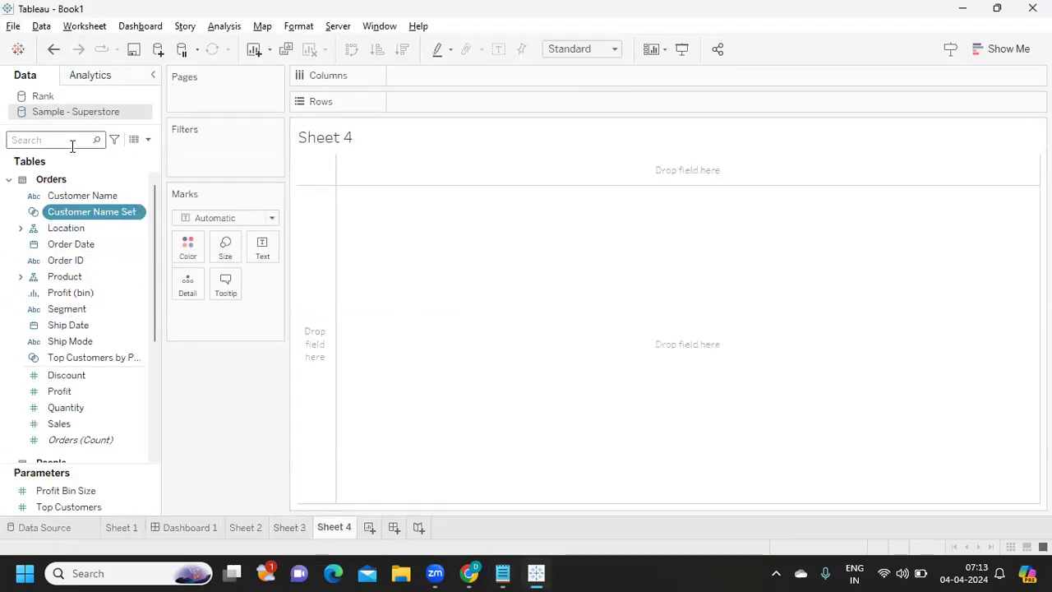
{"action": "type", "text": "RE"}
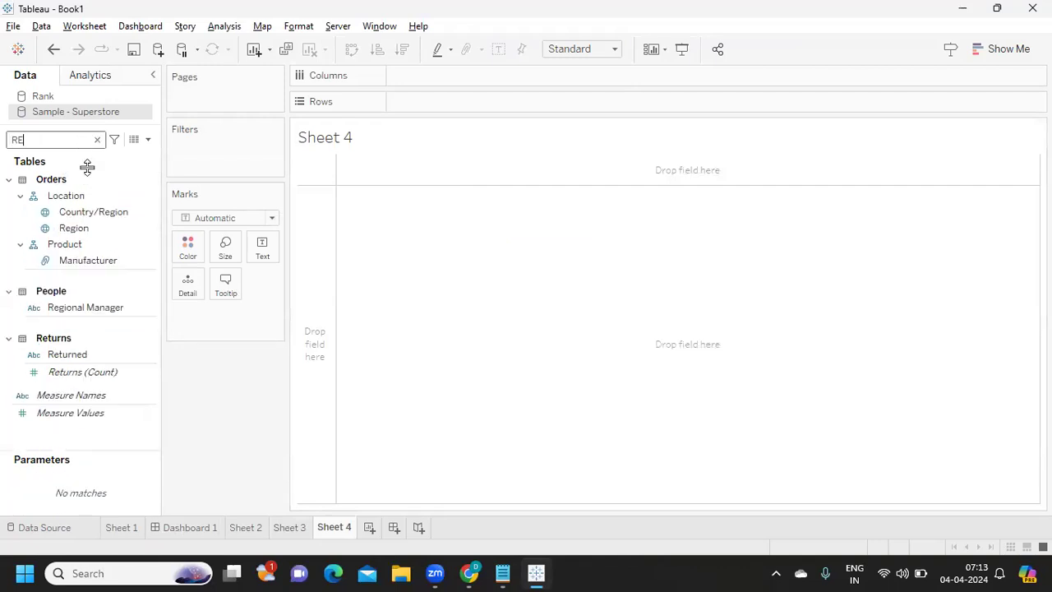
{"action": "left_click_drag", "start_coordinate": [74, 227], "coordinate": [463, 74]}
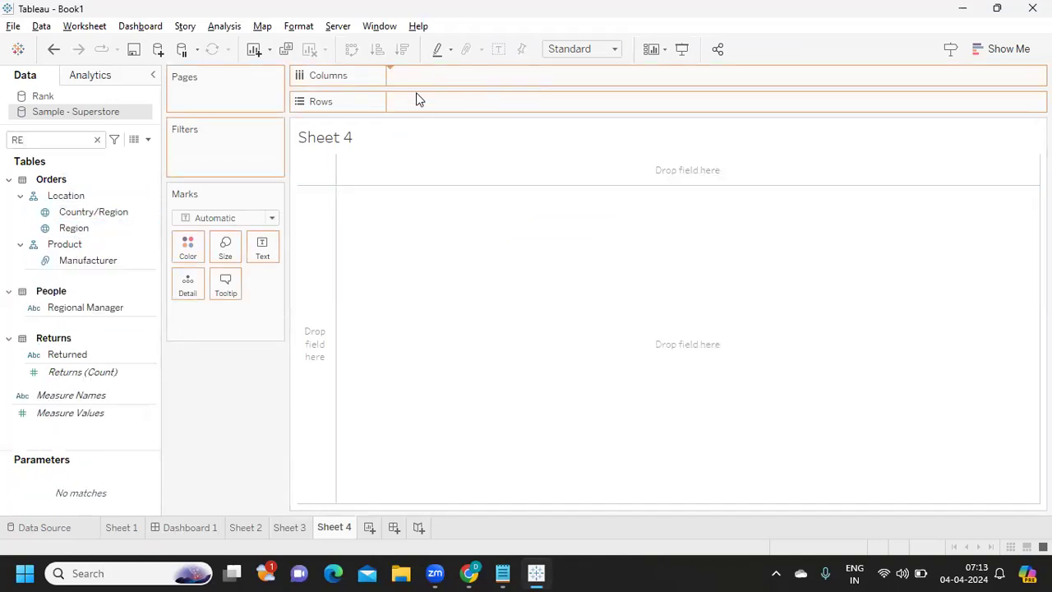
{"action": "double_click", "coordinate": [74, 143]}
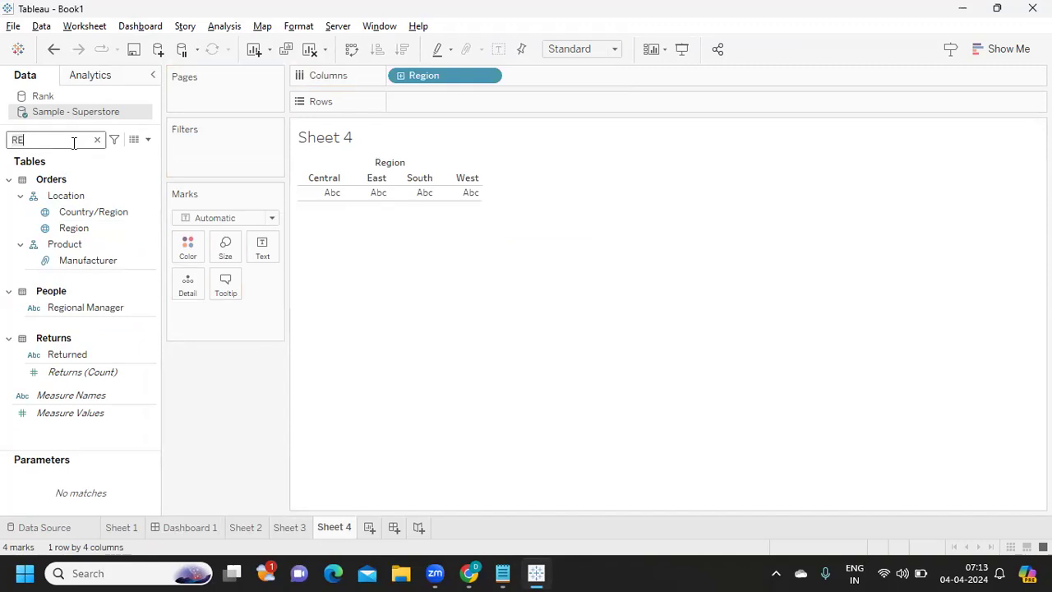
{"action": "type", "text": "SA"}
{"action": "left_click_drag", "start_coordinate": [61, 208], "coordinate": [409, 106]}
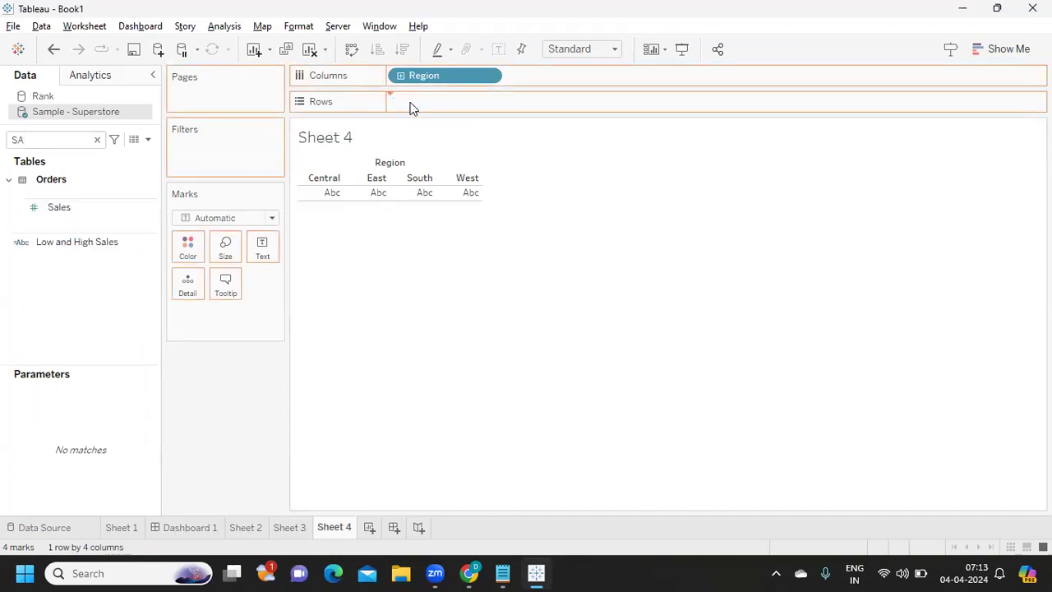
Step: Add Profit to Rows after Sales and point out the separate Sales and Profit axes
{"action": "double_click", "coordinate": [75, 139]}
{"action": "type", "text": "PR"}
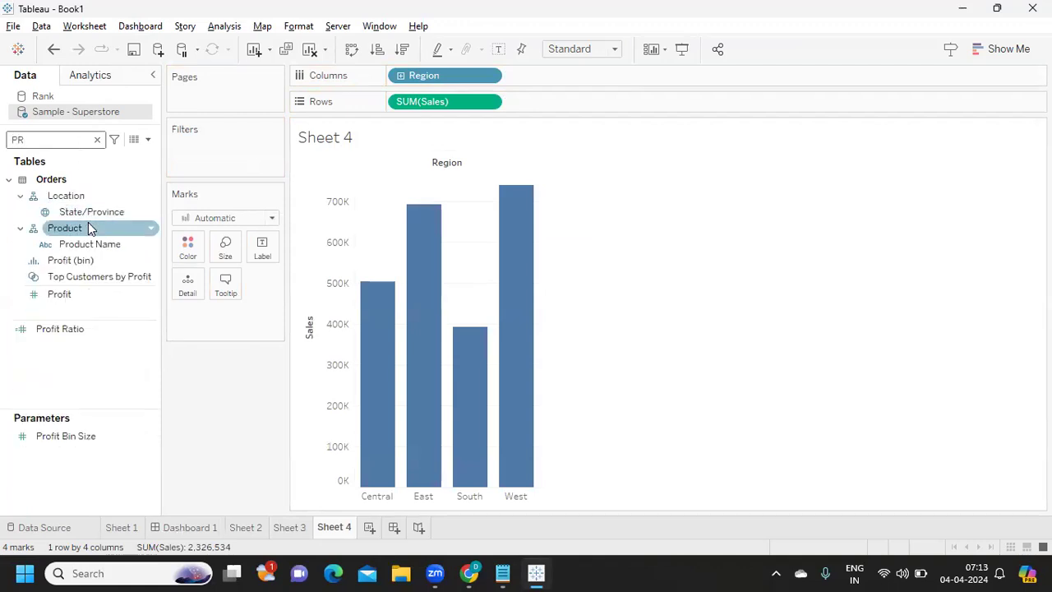
{"action": "left_click_drag", "start_coordinate": [65, 294], "coordinate": [567, 102]}
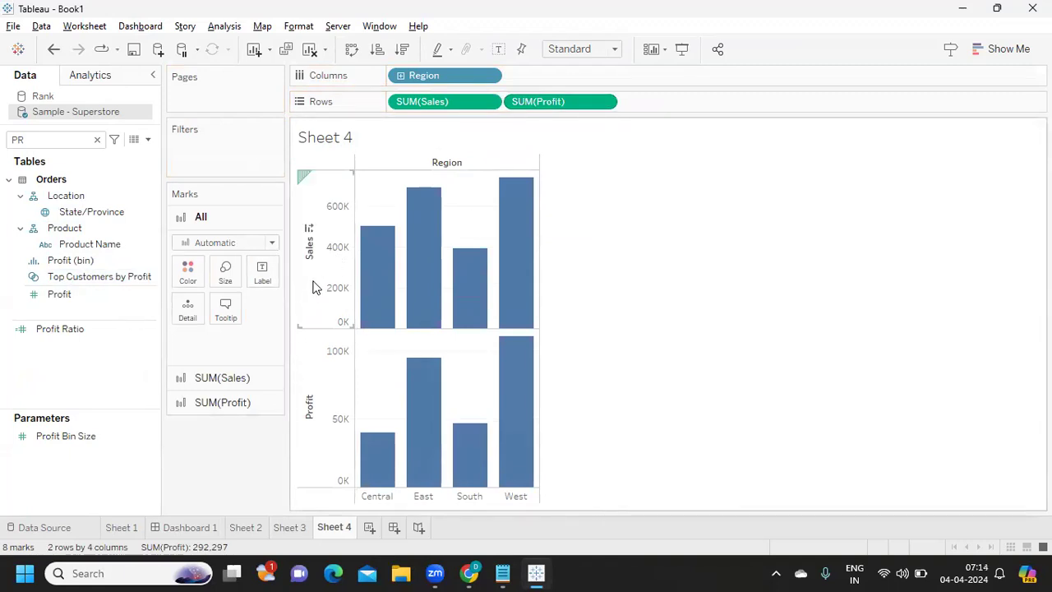
{"action": "left_click", "coordinate": [315, 287]}
{"action": "left_click", "coordinate": [309, 410]}
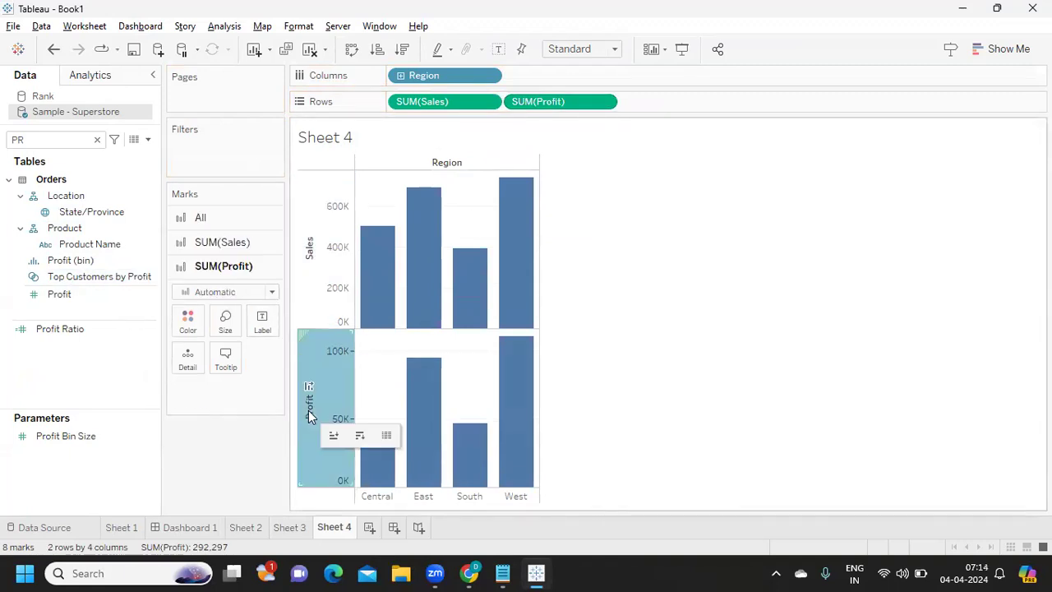
Step: Combine Sales and Profit into a dual axis chart and synchronize the Profit axis with the Sales axis
{"action": "left_click", "coordinate": [607, 102]}
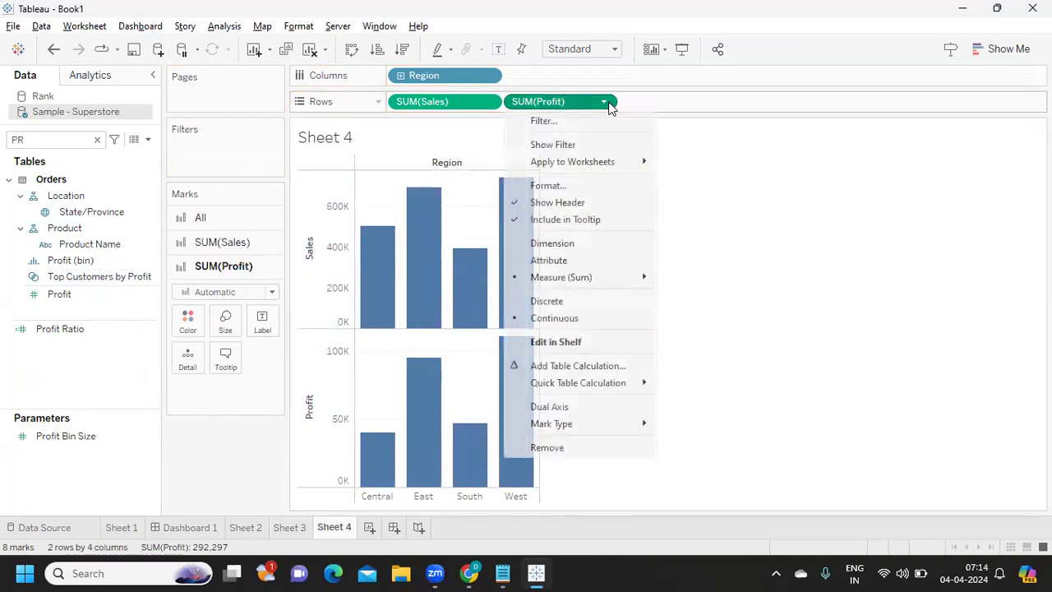
{"action": "left_click", "coordinate": [540, 410]}
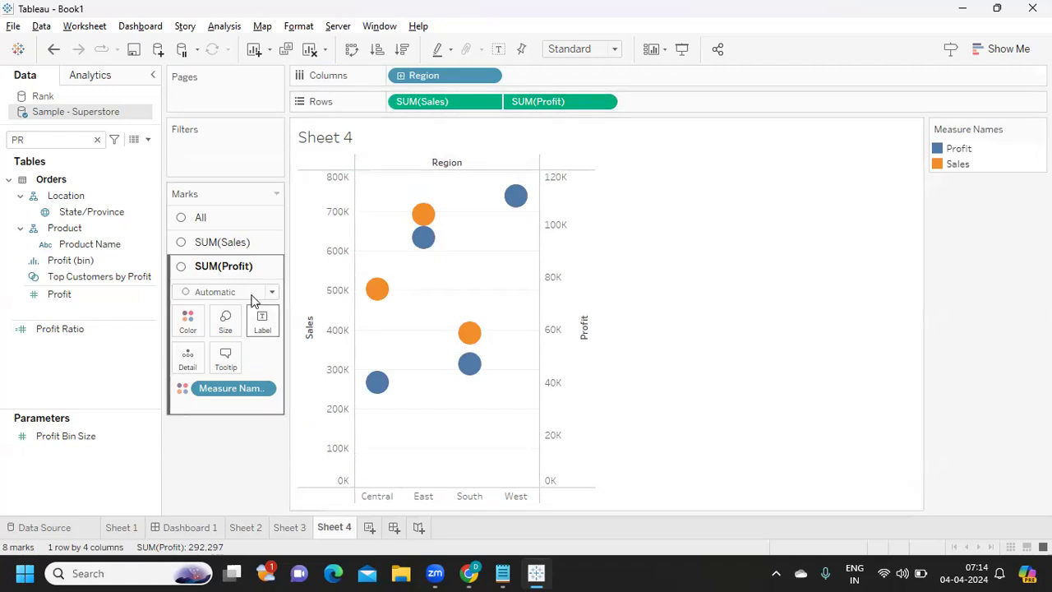
{"action": "right_click", "coordinate": [584, 266]}
{"action": "left_click", "coordinate": [627, 364]}
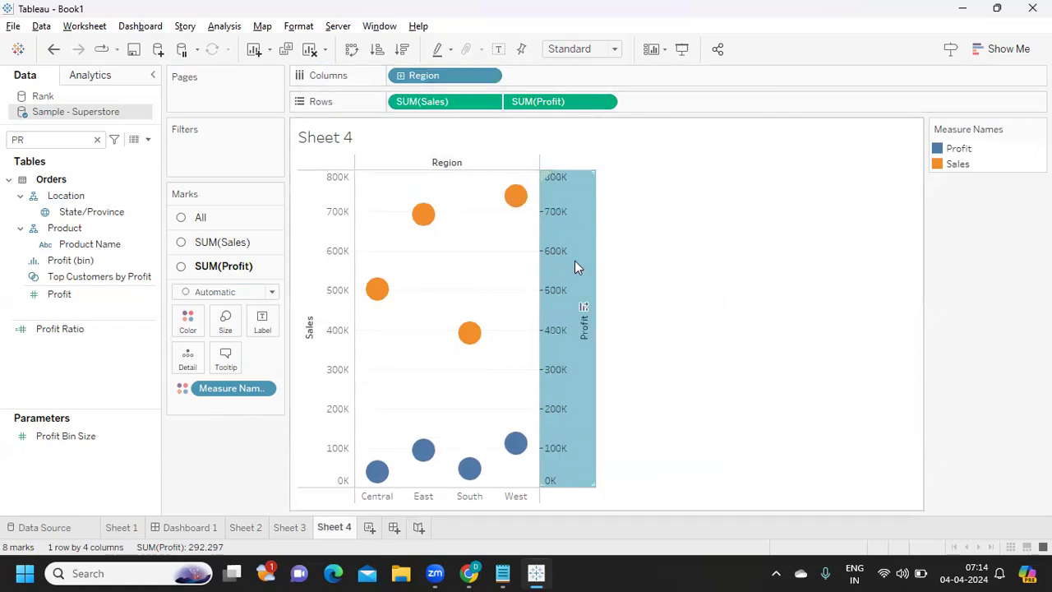
Step: Remove Profit from Rows and drop the Profit field onto the Sales axis to build a blended axis chart
{"action": "left_click_drag", "start_coordinate": [538, 101], "coordinate": [721, 224]}
{"action": "left_click_drag", "start_coordinate": [54, 296], "coordinate": [322, 328]}
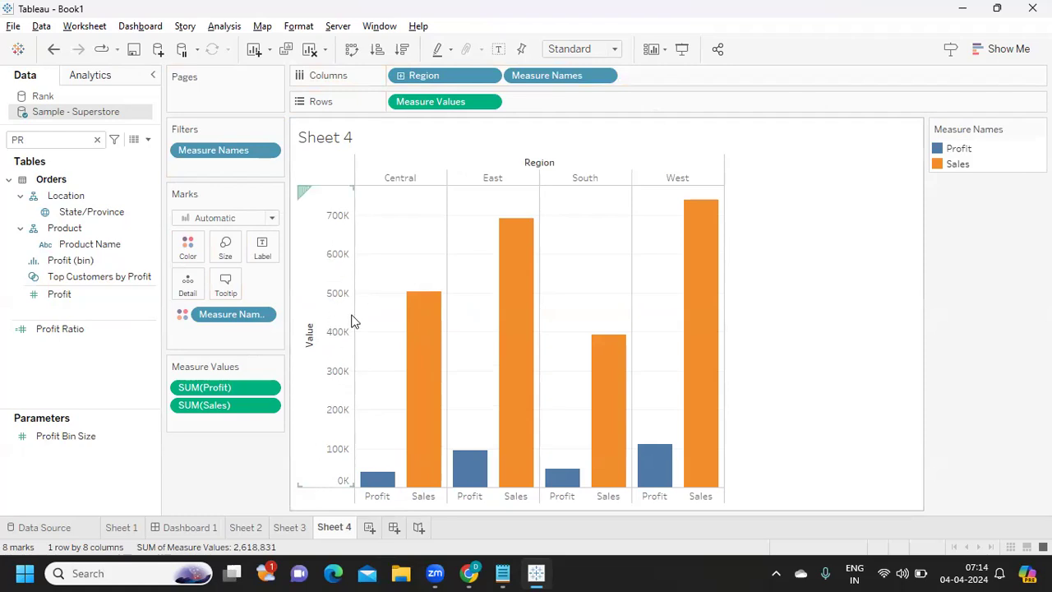
Step: Switch to the Notepad interview questions and highlight question 9 on Tableau file extension types
{"action": "mouse_move", "coordinate": [502, 572]}
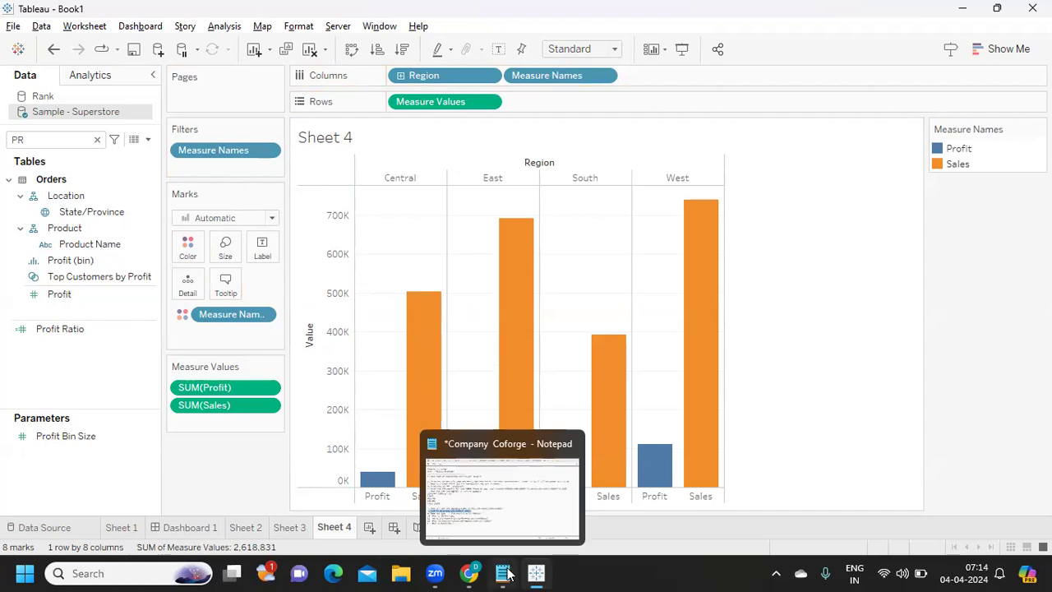
{"action": "left_click", "coordinate": [488, 494]}
{"action": "left_click", "coordinate": [235, 365]}
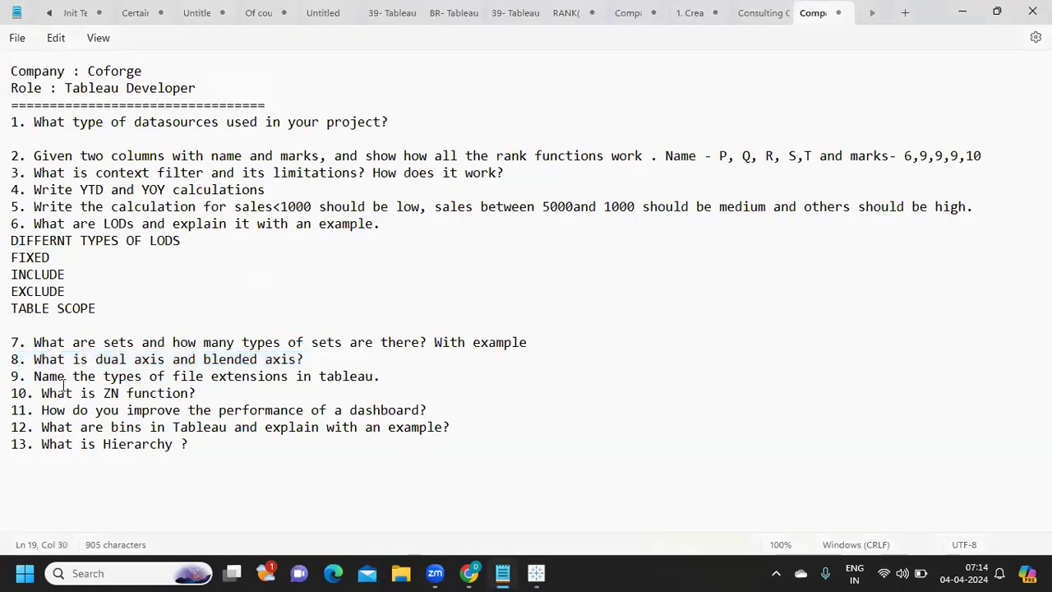
{"action": "left_click_drag", "start_coordinate": [34, 377], "coordinate": [408, 377]}
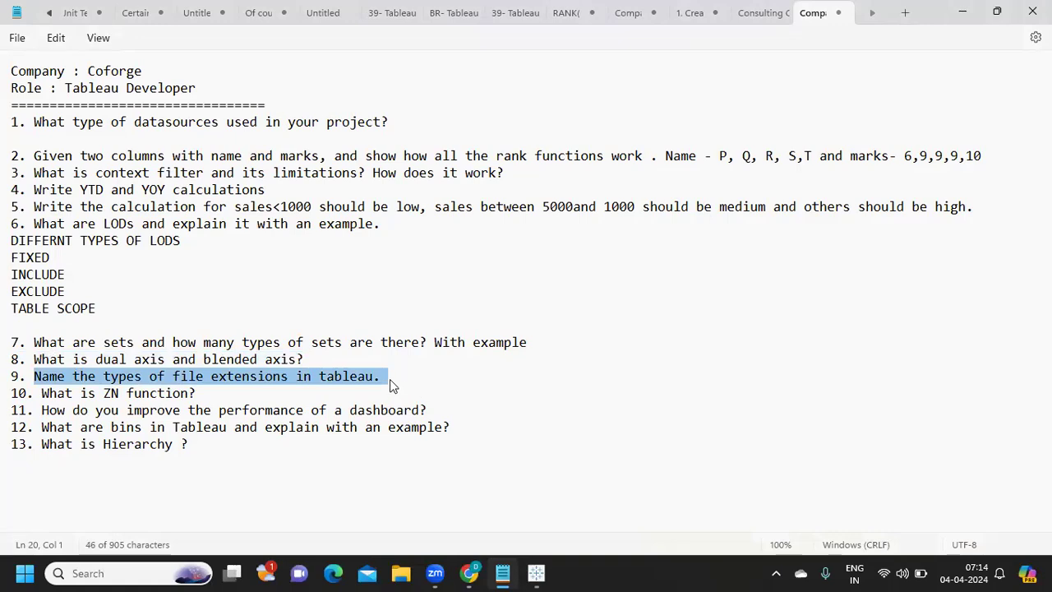
Step: Highlight interview question 10 on the ZN function and switch to Sheet 3 in Tableau
{"action": "left_click", "coordinate": [390, 376]}
{"action": "left_click_drag", "start_coordinate": [392, 377], "coordinate": [199, 397]}
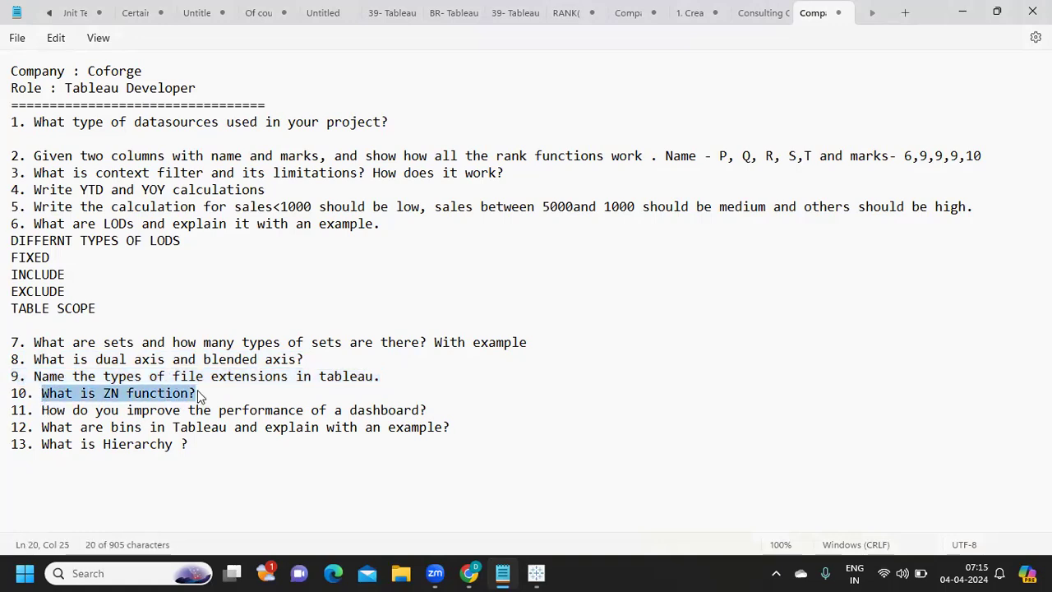
{"action": "mouse_move", "coordinate": [536, 573]}
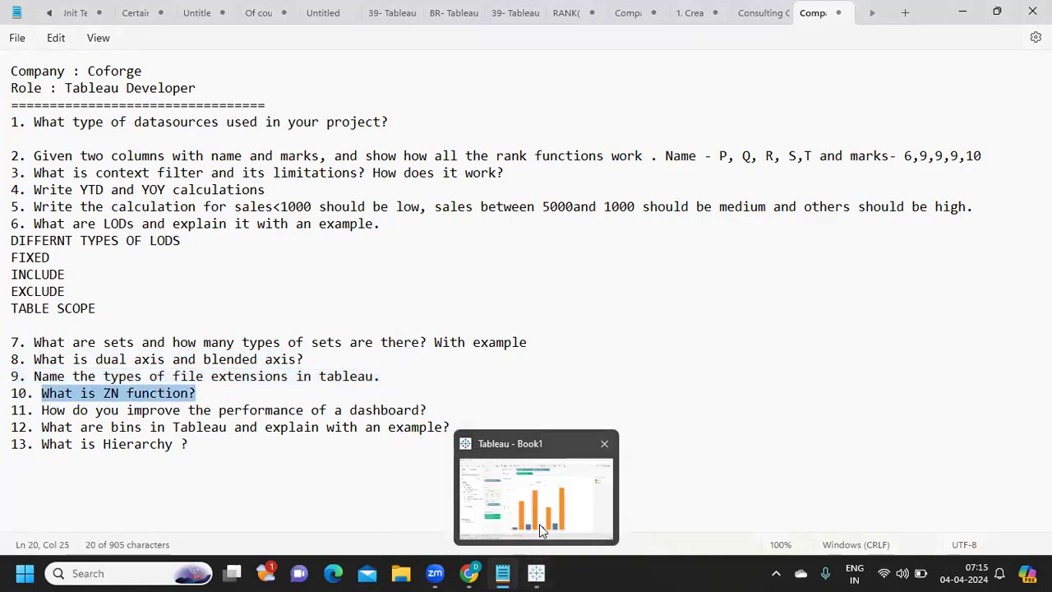
{"action": "left_click", "coordinate": [541, 528]}
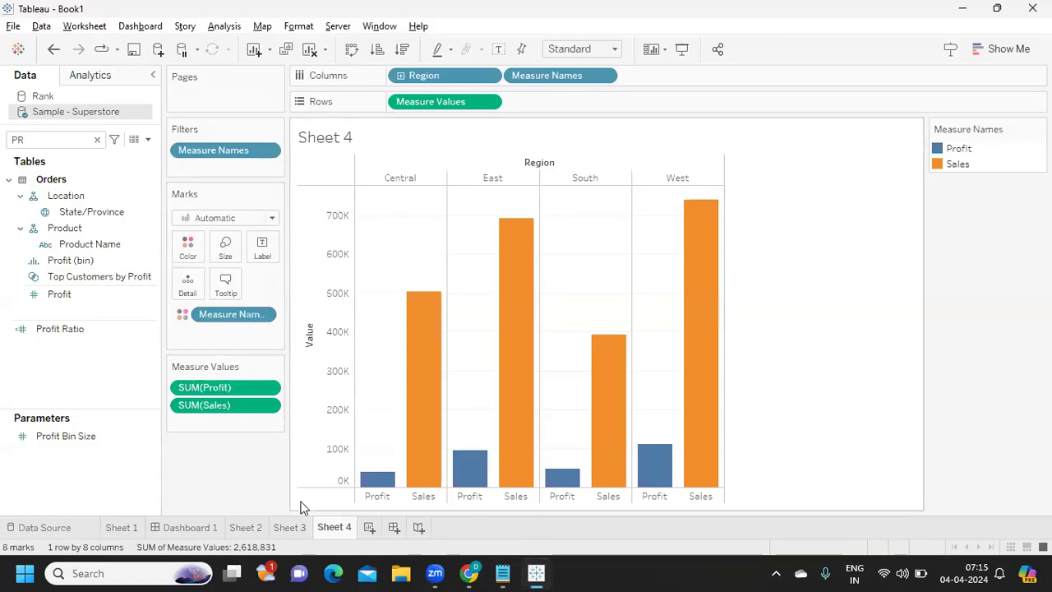
{"action": "left_click", "coordinate": [284, 530]}
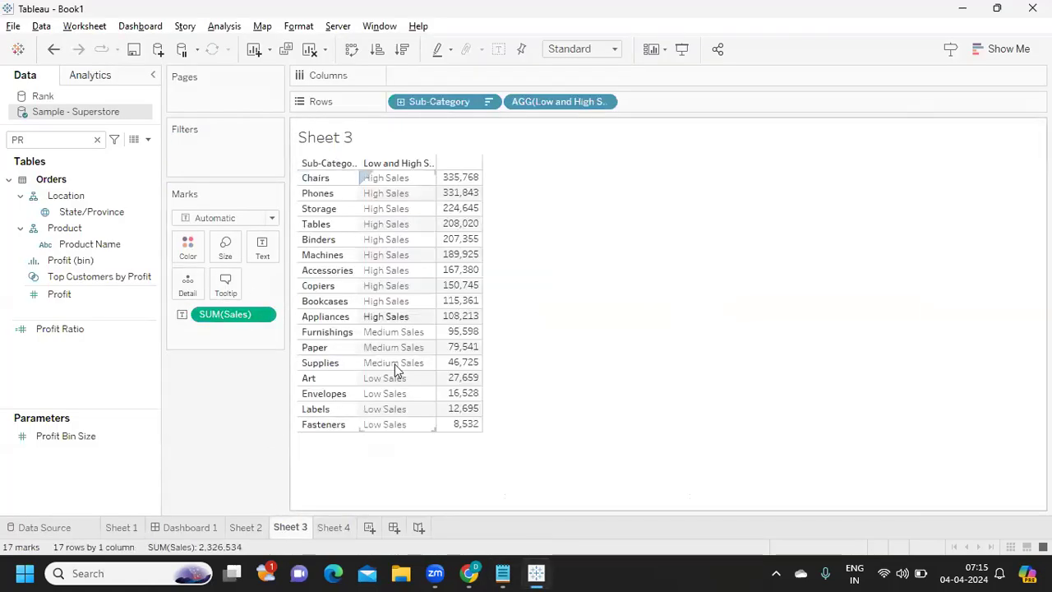
Step: Find the Low and High Sales calculated field, delete its ELSE "High Sales" line and apply the change
{"action": "left_click", "coordinate": [97, 140]}
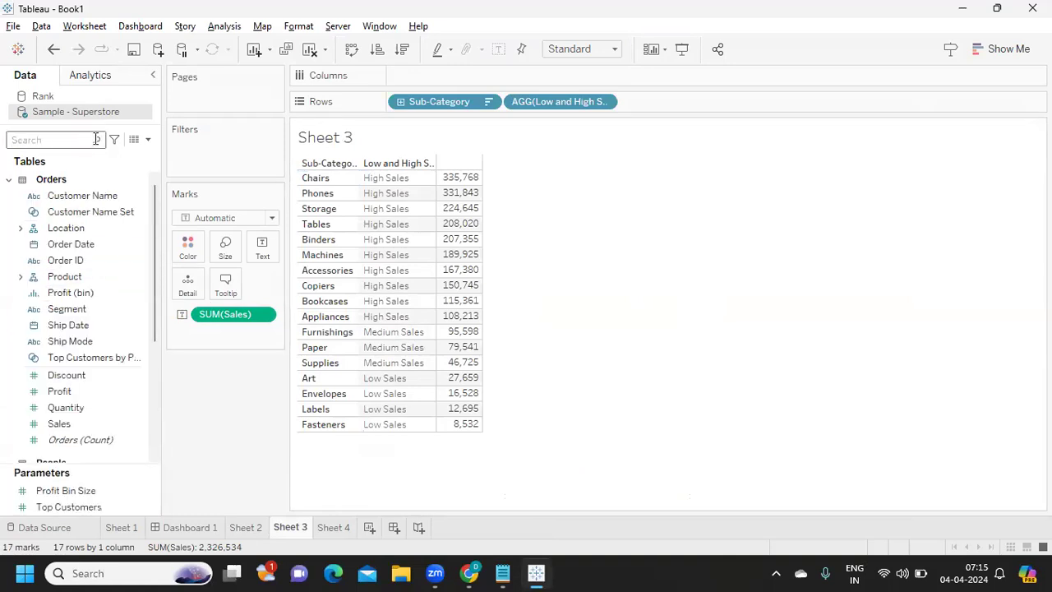
{"action": "type", "text": "LO"}
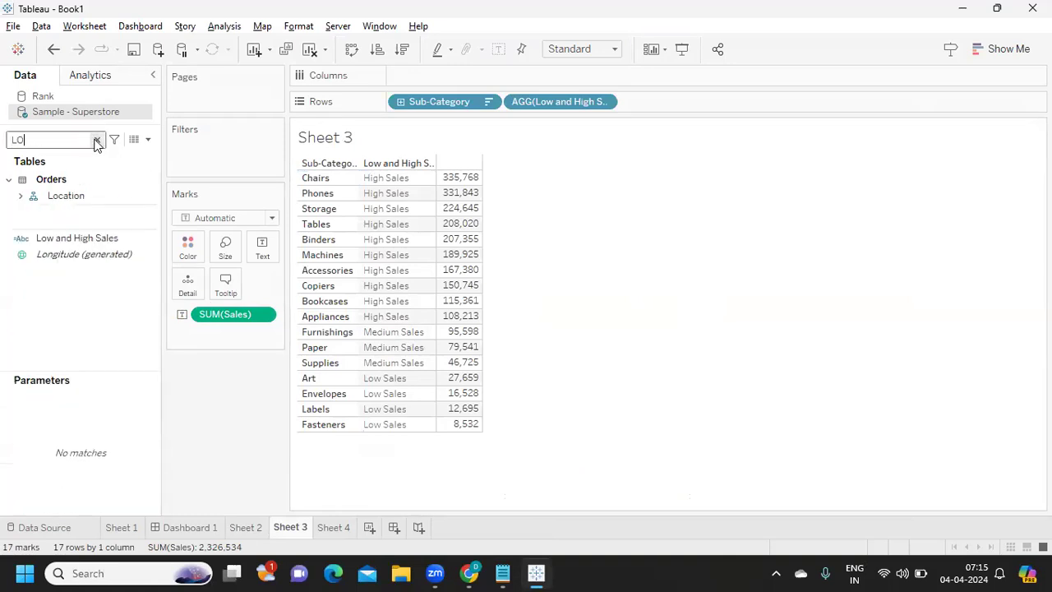
{"action": "left_click", "coordinate": [150, 238]}
{"action": "right_click", "coordinate": [151, 238]}
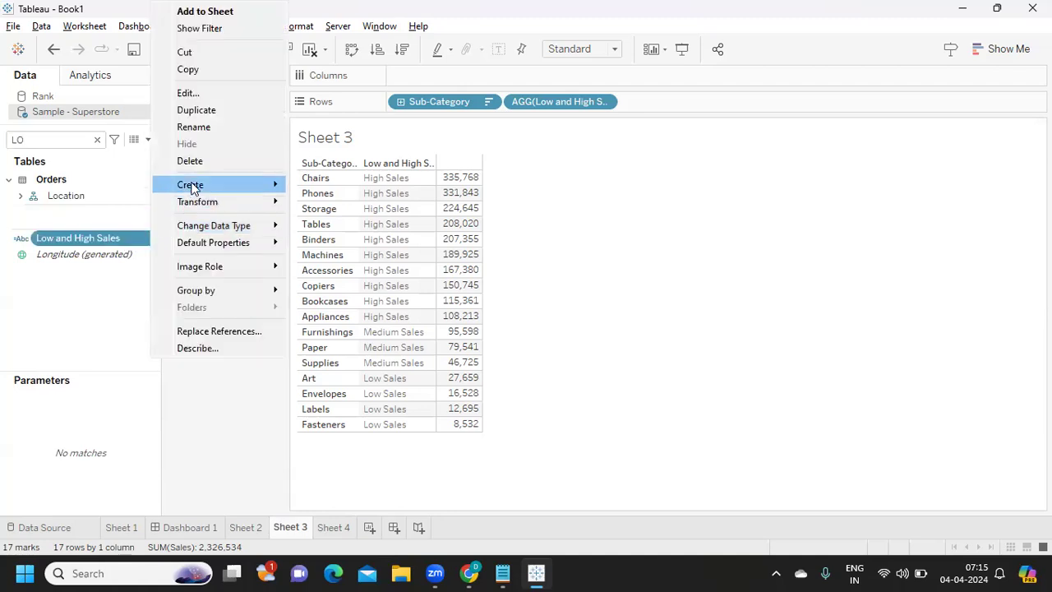
{"action": "left_click", "coordinate": [187, 94]}
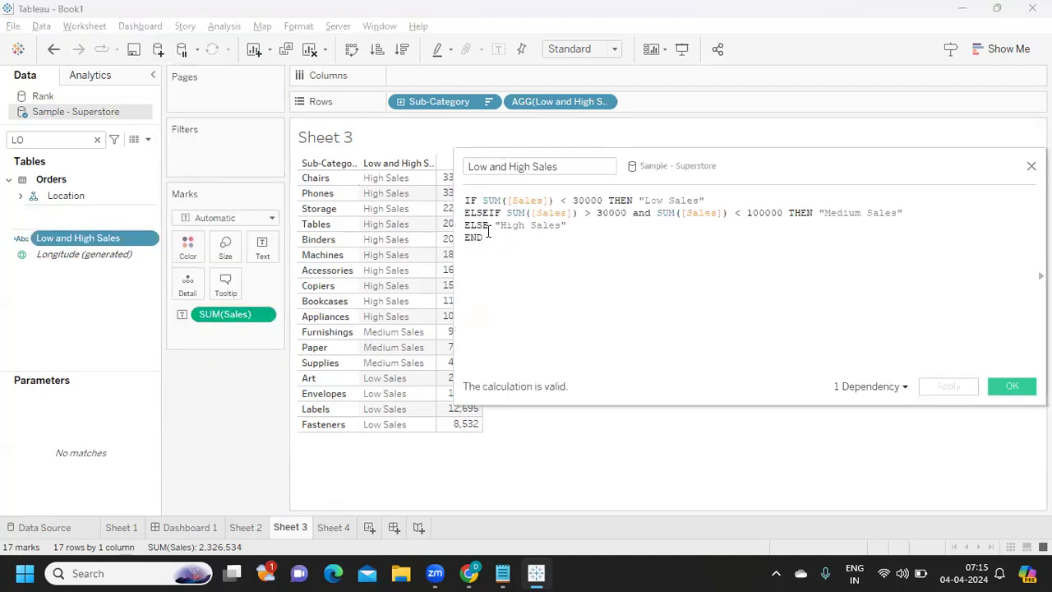
{"action": "left_click_drag", "start_coordinate": [465, 225], "coordinate": [582, 222]}
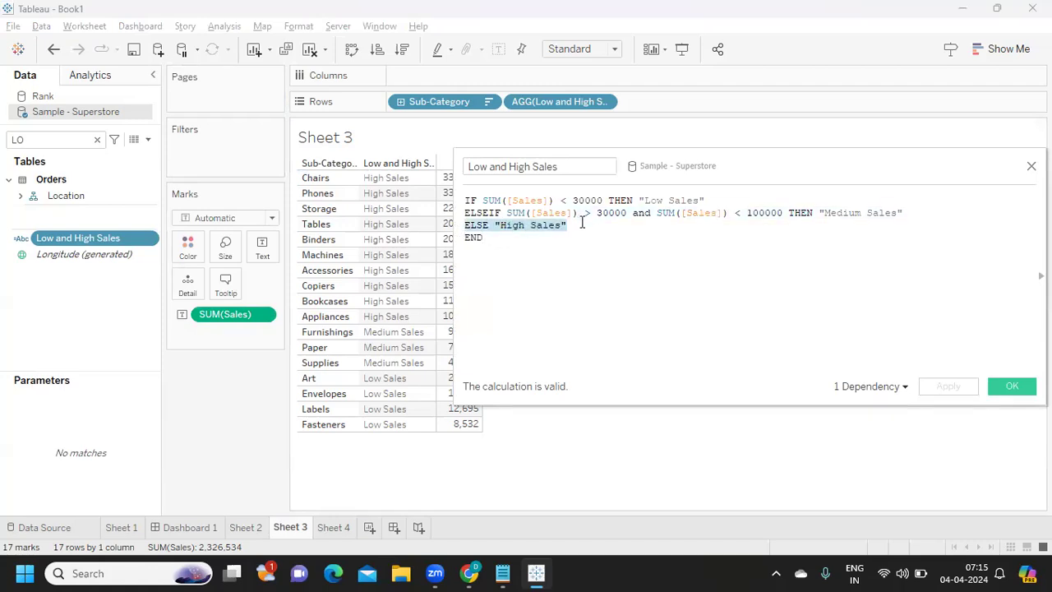
{"action": "key", "text": "BackSpace"}
{"action": "left_click", "coordinate": [941, 387]}
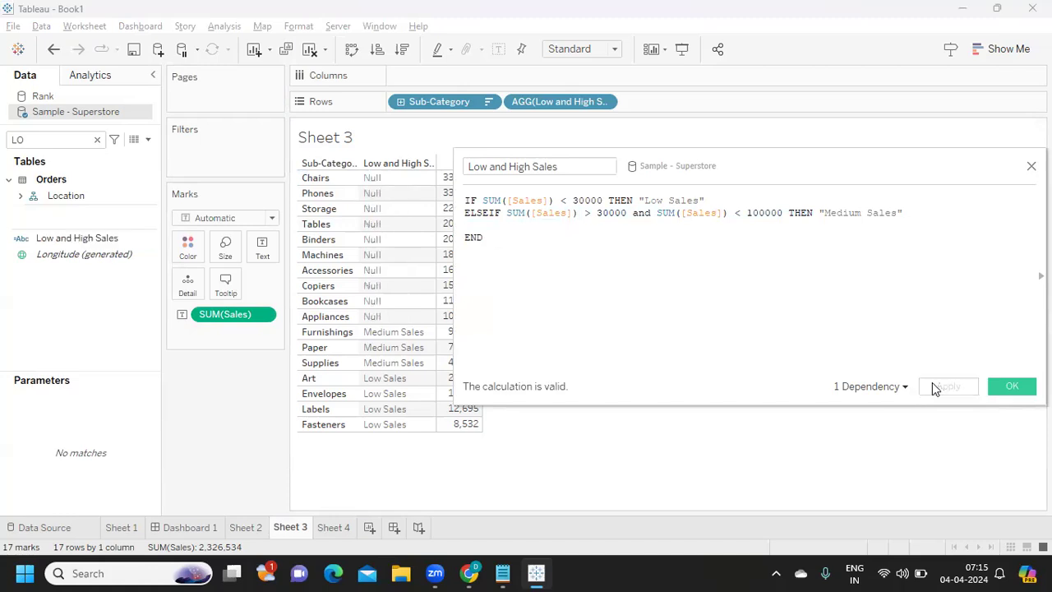
Step: Wrap the whole IF expression of Low and High Sales in ZN() and view the calculation's error details
{"action": "left_click", "coordinate": [466, 201]}
{"action": "type", "text": "ZN("}
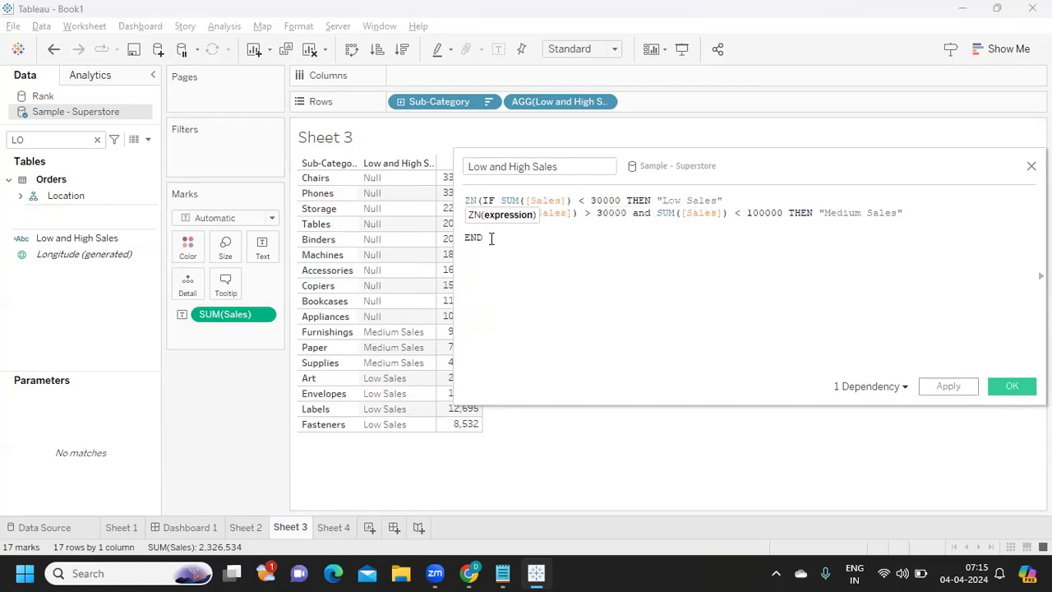
{"action": "left_click", "coordinate": [490, 238]}
{"action": "type", "text": ")"}
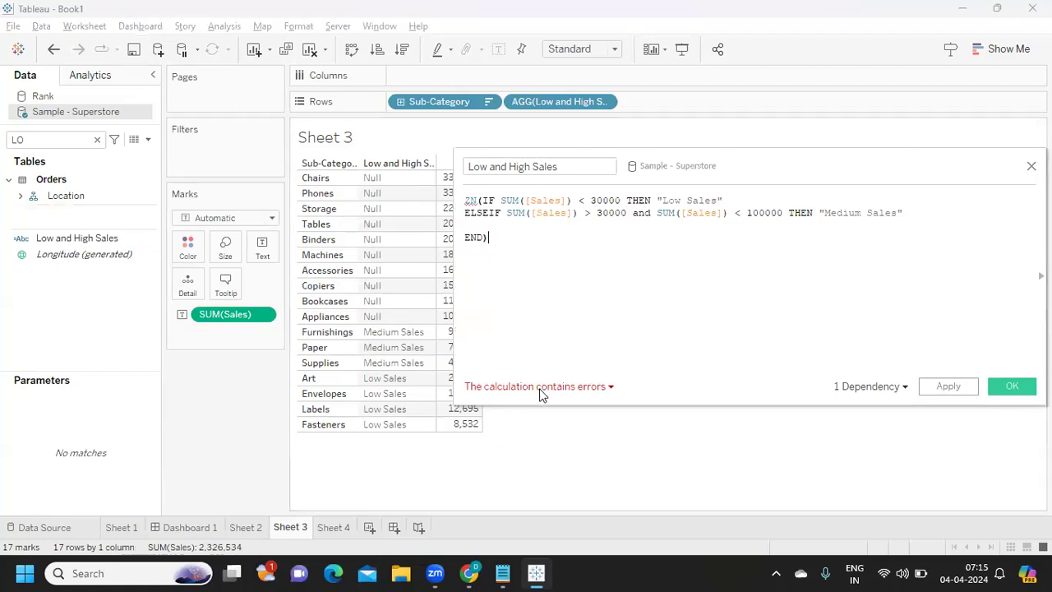
{"action": "left_click", "coordinate": [542, 386]}
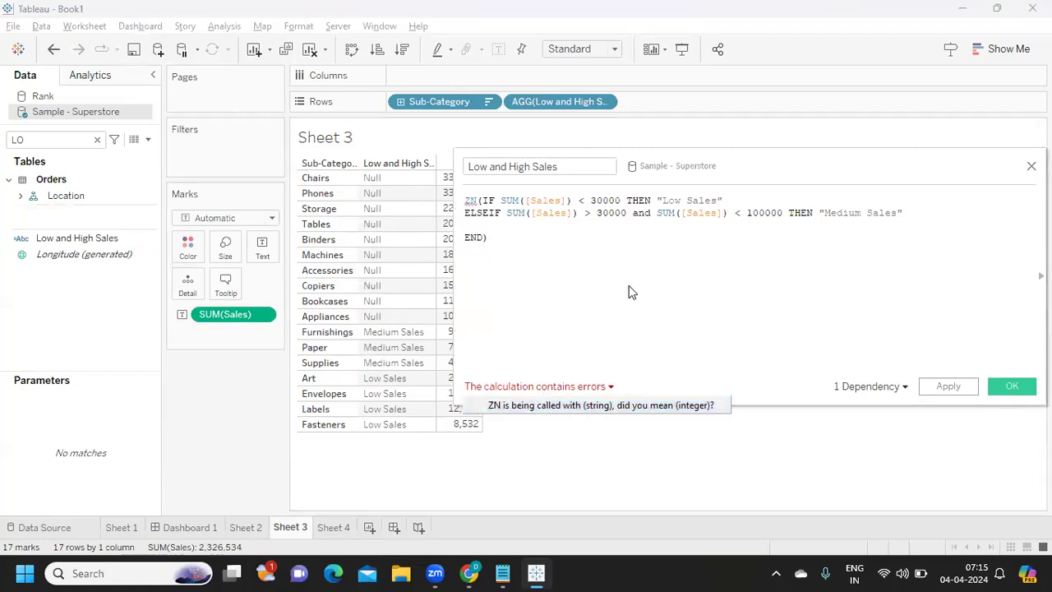
Step: Replace the "Low Sales" result with 1 and "Medium Sales" with 2, and apply the calculation
{"action": "left_click_drag", "start_coordinate": [659, 199], "coordinate": [734, 202]}
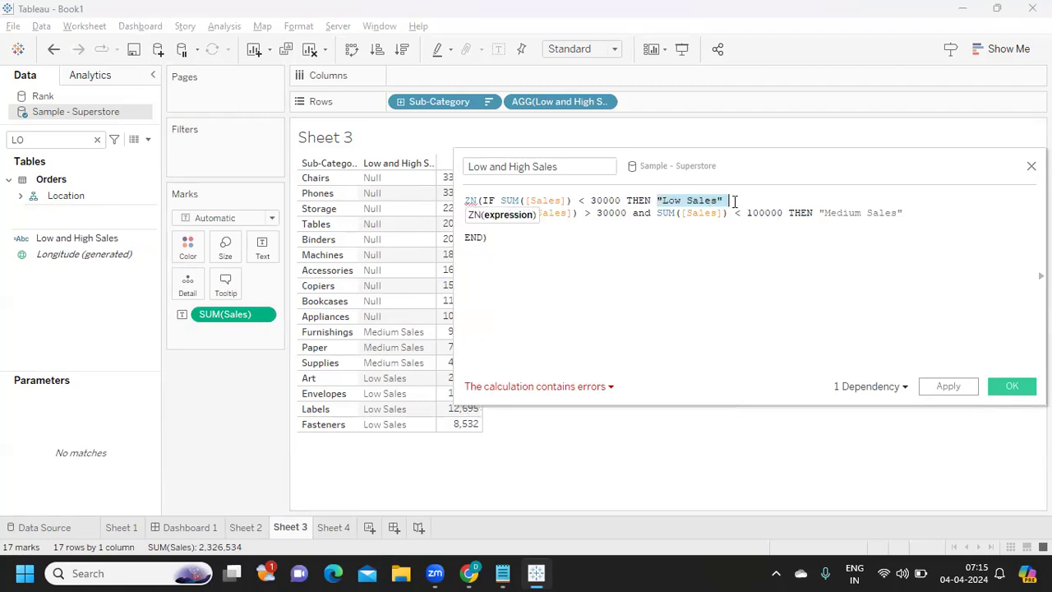
{"action": "type", "text": "1"}
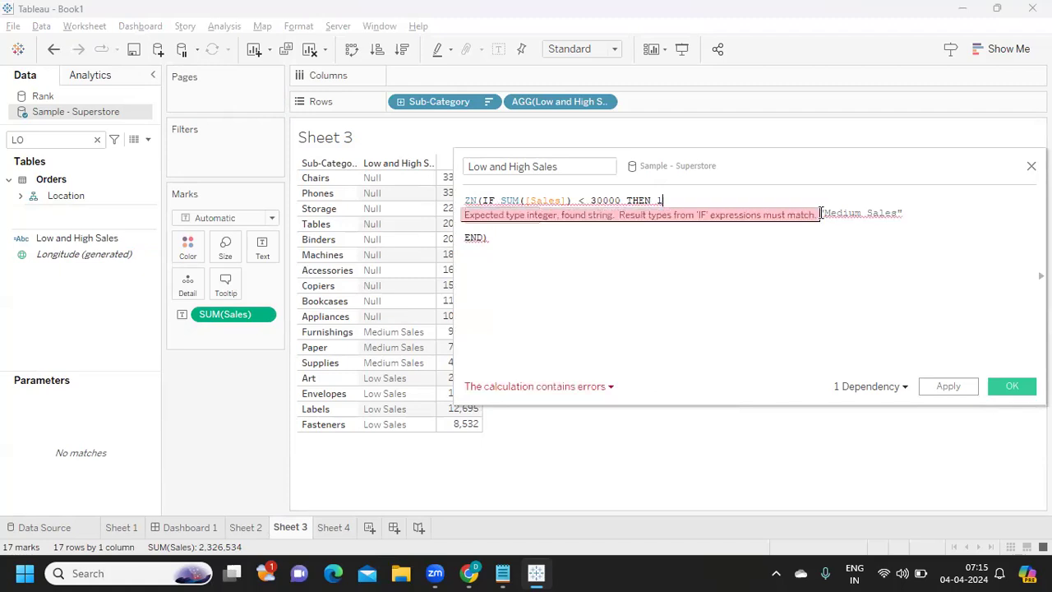
{"action": "left_click_drag", "start_coordinate": [819, 213], "coordinate": [912, 213]}
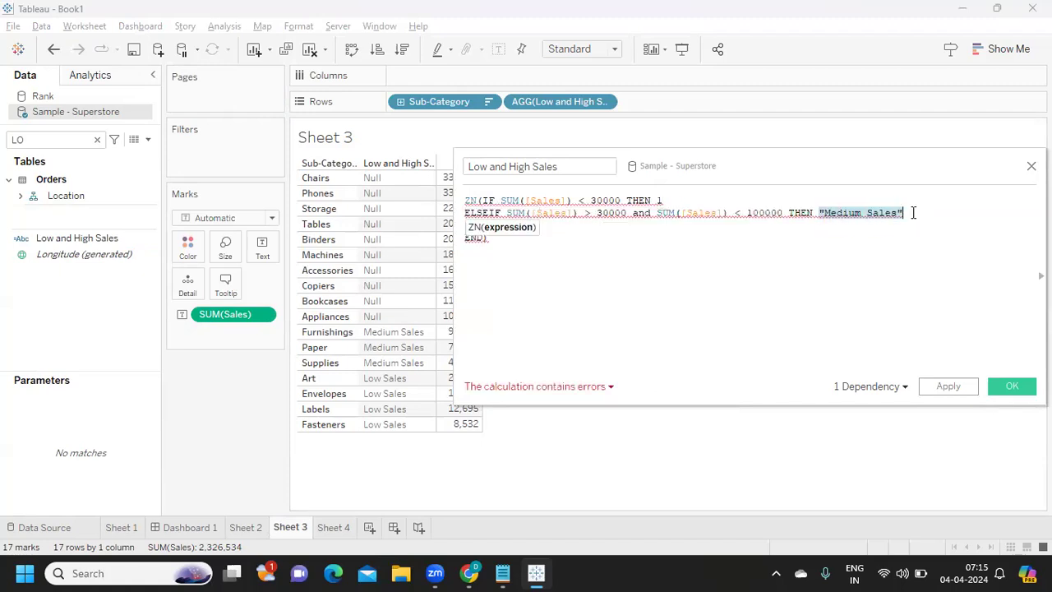
{"action": "type", "text": "2"}
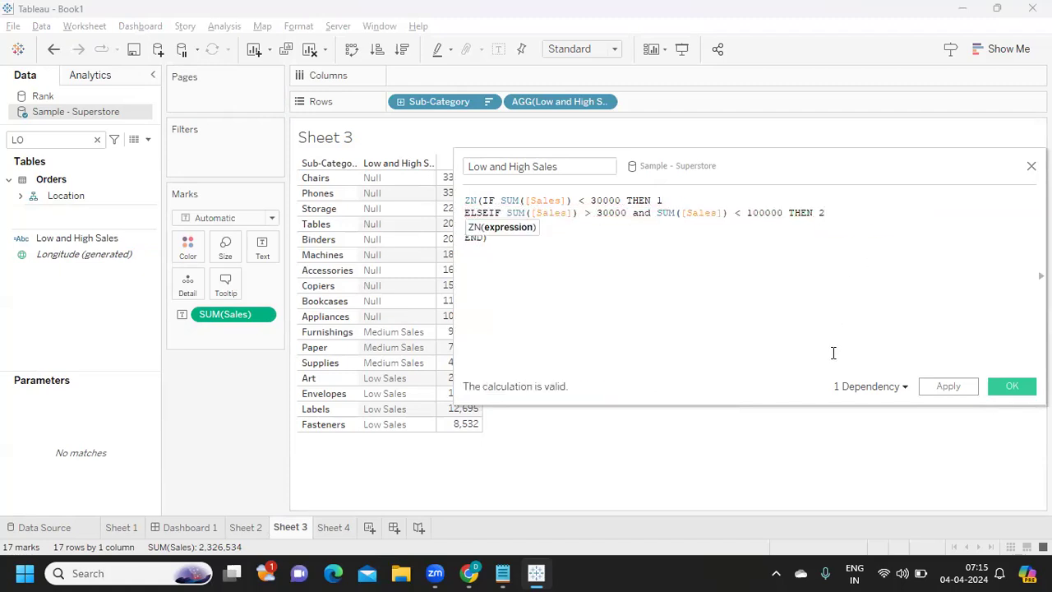
{"action": "left_click", "coordinate": [945, 388]}
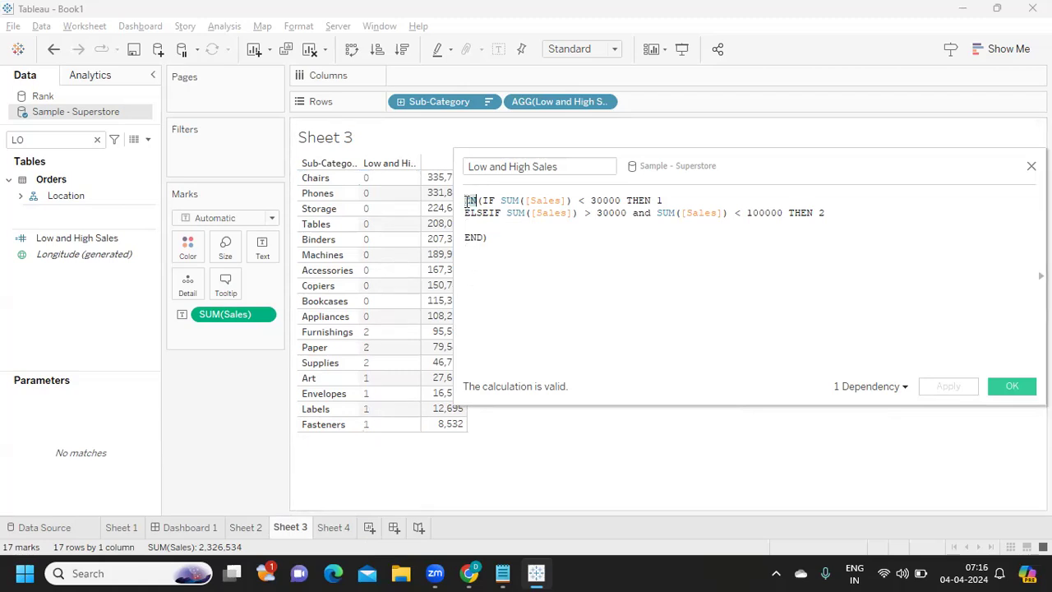
Step: Apply the calculation without ZN for comparison, and wrap the expression in ZN() again and reapply it
{"action": "key", "text": "BackSpace"}
{"action": "left_click", "coordinate": [941, 381]}
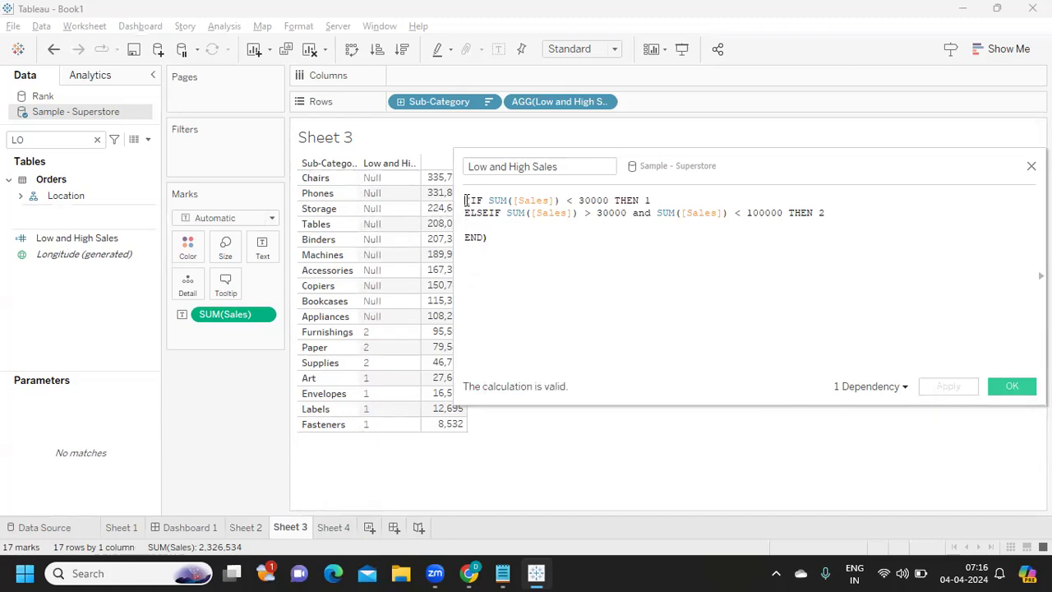
{"action": "type", "text": "ZN("}
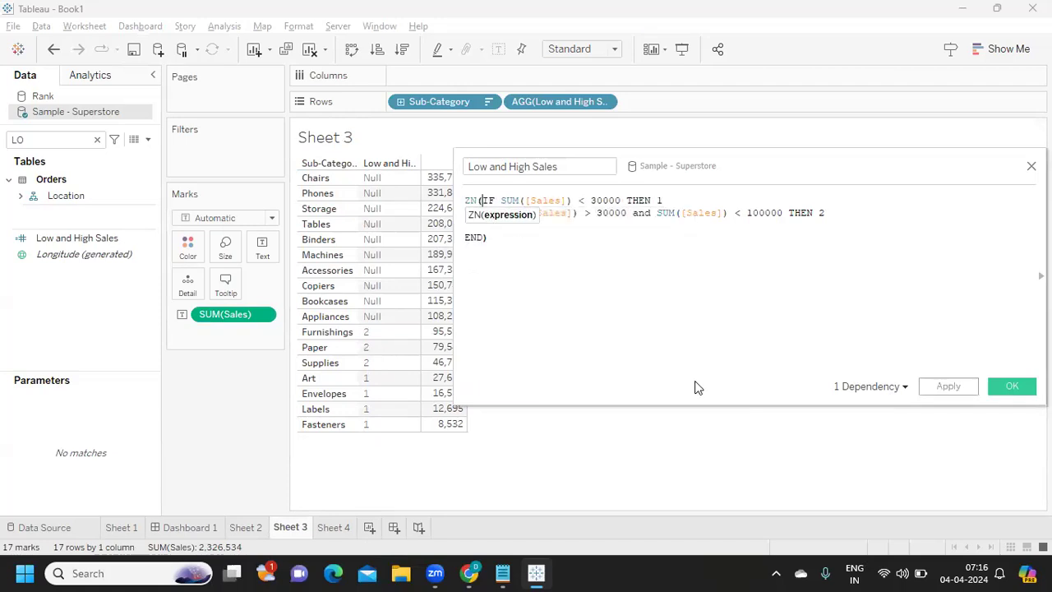
{"action": "left_click", "coordinate": [966, 390]}
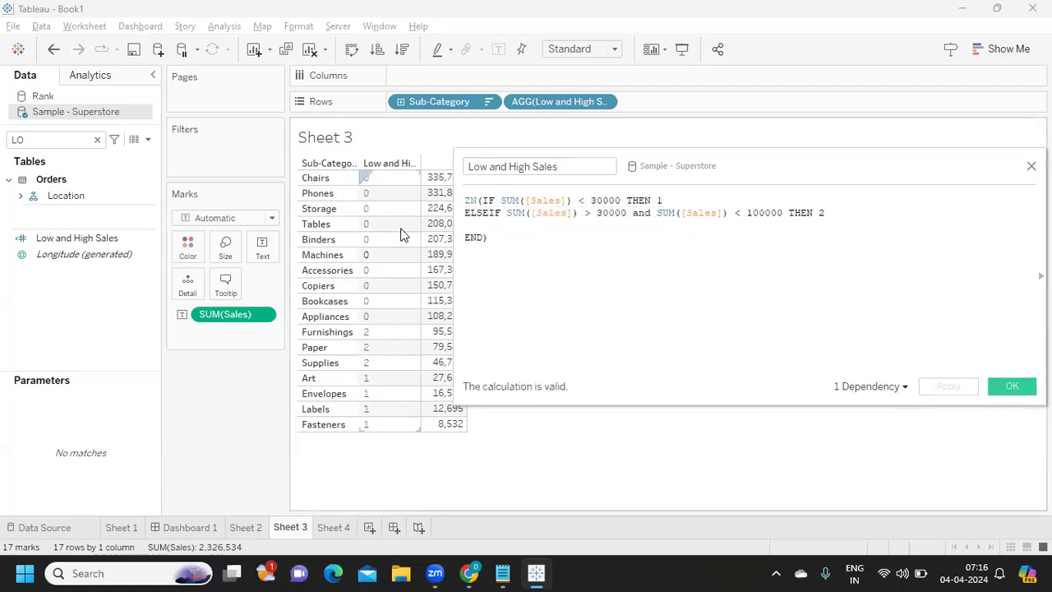
Step: Switch to the Notepad interview questions and highlight question 11 on dashboard performance and question 12 on bins
{"action": "left_click", "coordinate": [511, 518]}
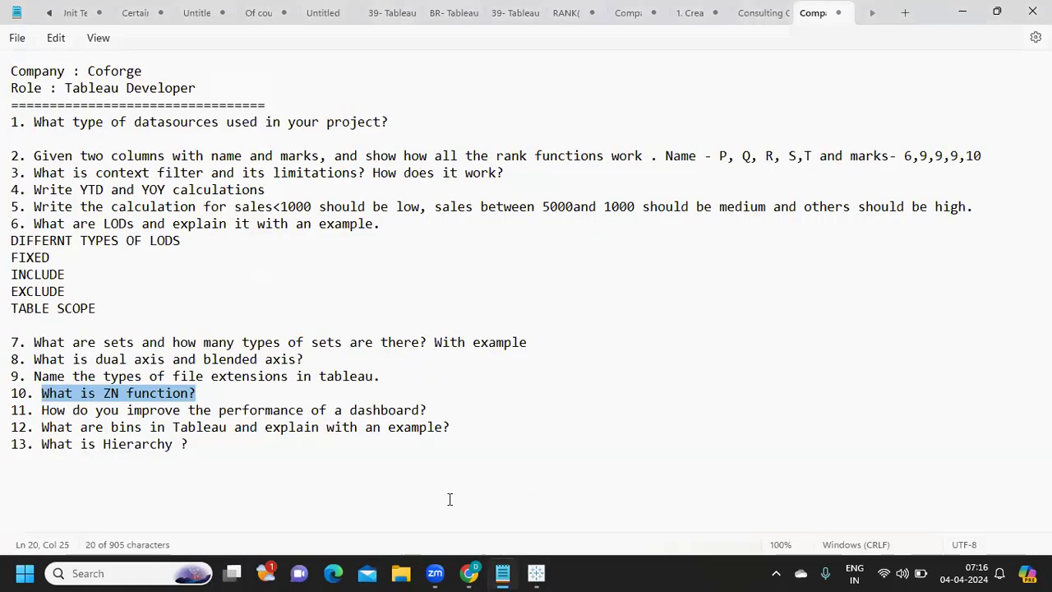
{"action": "left_click_drag", "start_coordinate": [47, 408], "coordinate": [442, 417]}
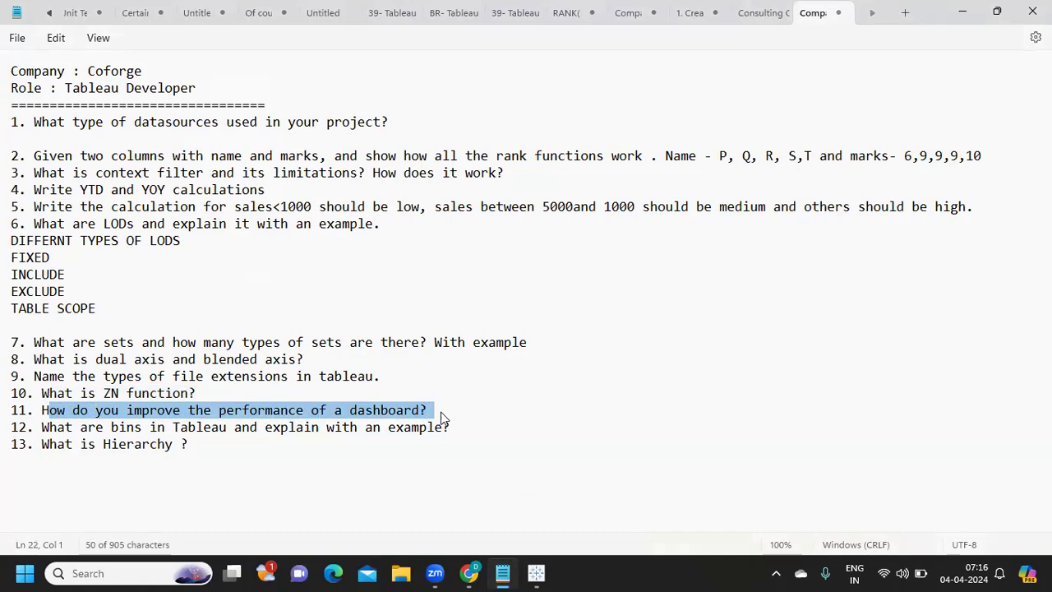
{"action": "left_click", "coordinate": [432, 411]}
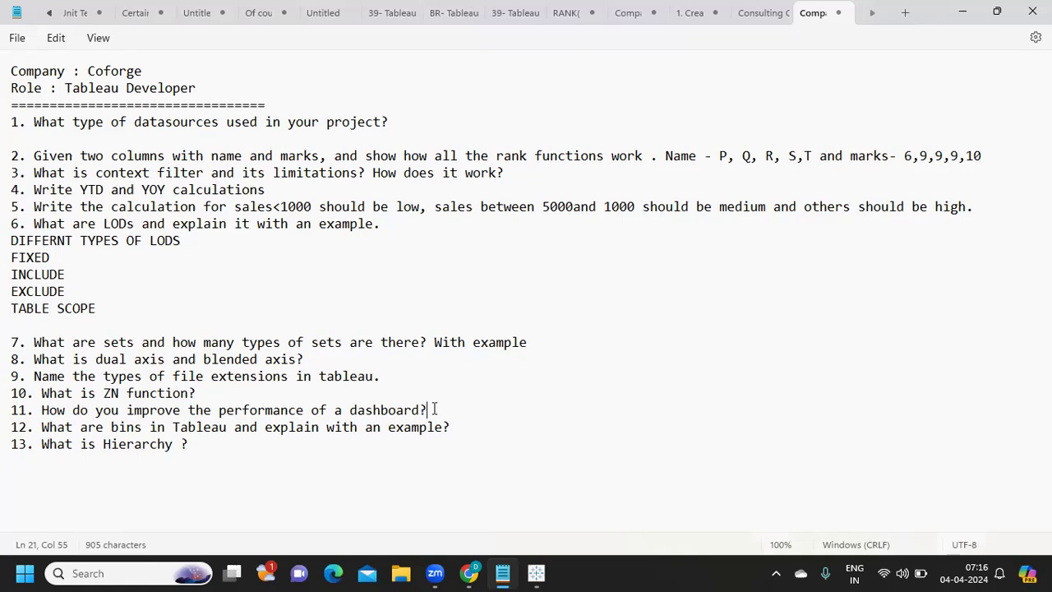
{"action": "left_click_drag", "start_coordinate": [434, 408], "coordinate": [3, 415]}
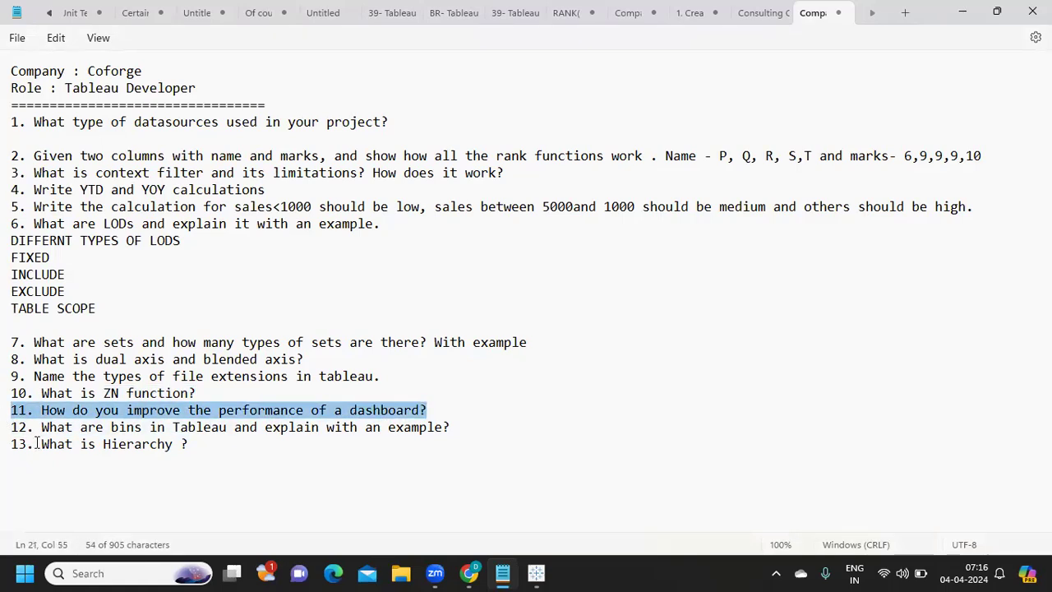
{"action": "left_click_drag", "start_coordinate": [44, 428], "coordinate": [475, 427]}
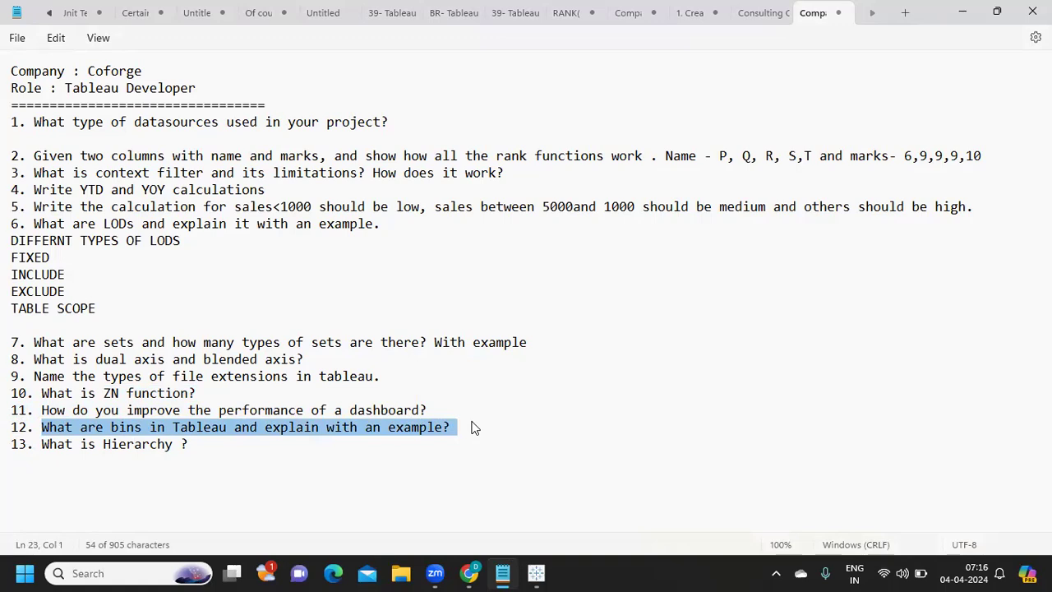
{"action": "left_click", "coordinate": [475, 427]}
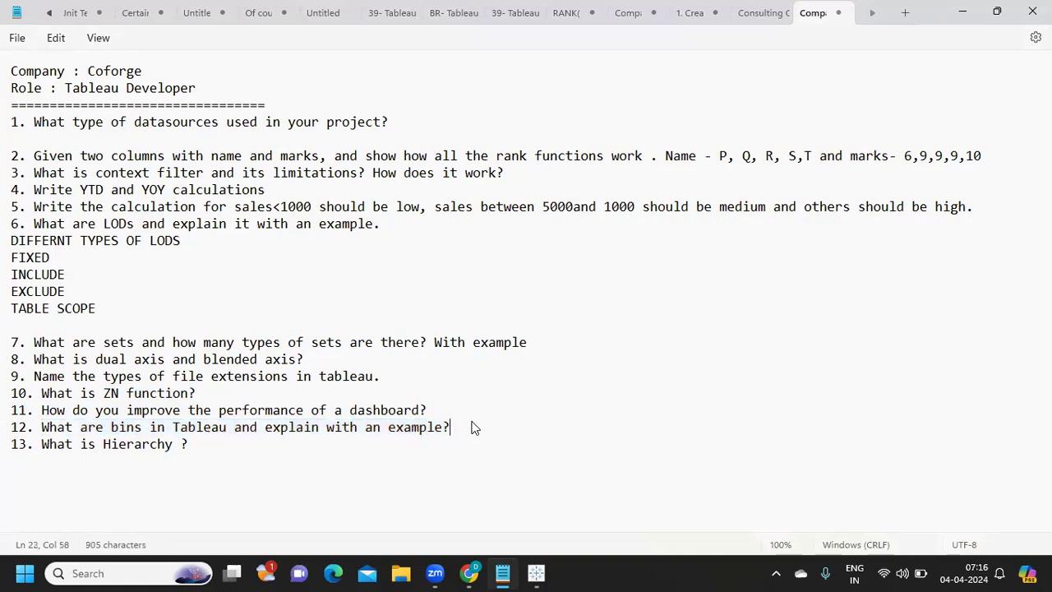
Step: Switch to Sheet 4 in Tableau and save the Low and High Sales calculation, closing its editor
{"action": "mouse_move", "coordinate": [535, 573]}
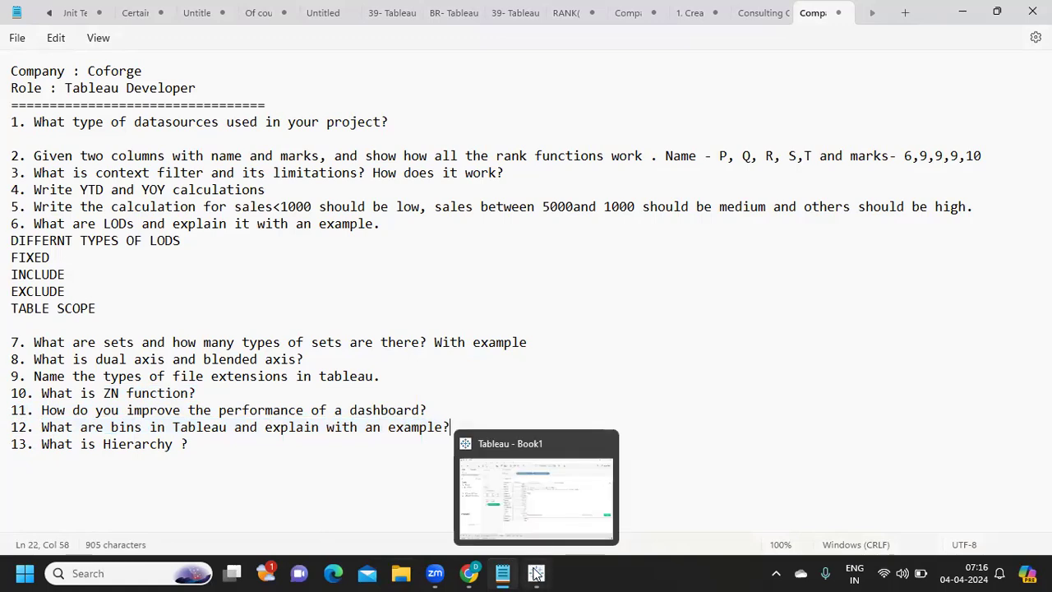
{"action": "left_click", "coordinate": [536, 506]}
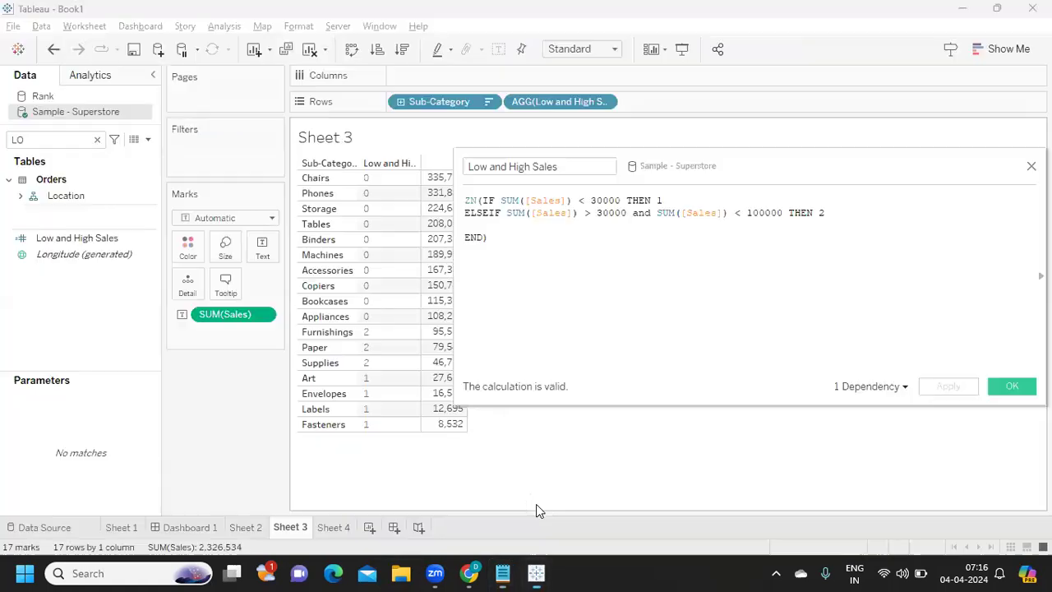
{"action": "left_click", "coordinate": [334, 525]}
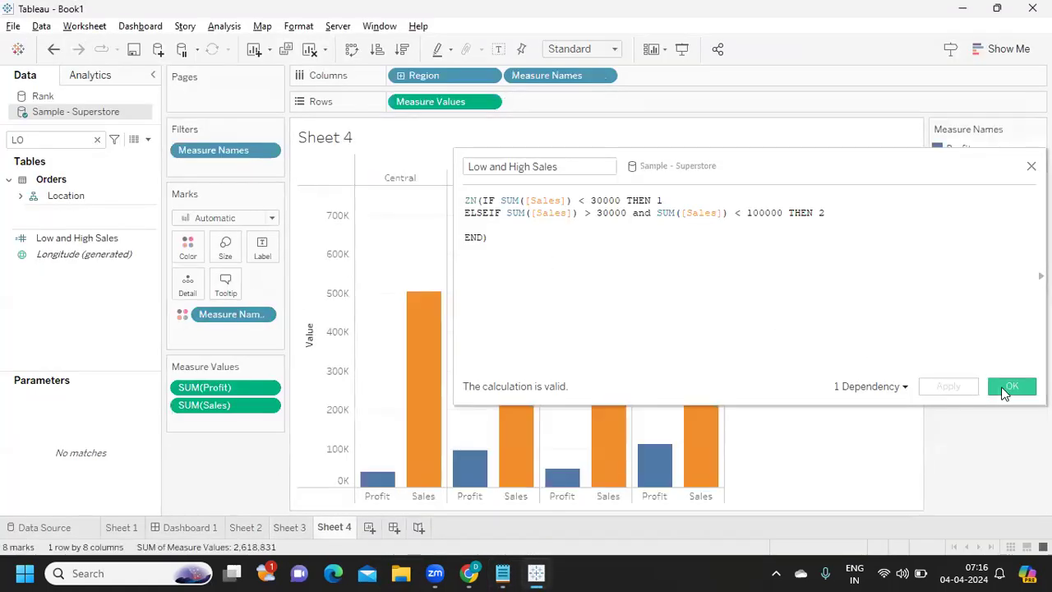
{"action": "left_click", "coordinate": [1009, 385]}
Step: Clear the field search, open the bin creation settings for Profit and point out the bin size
{"action": "left_click", "coordinate": [97, 139]}
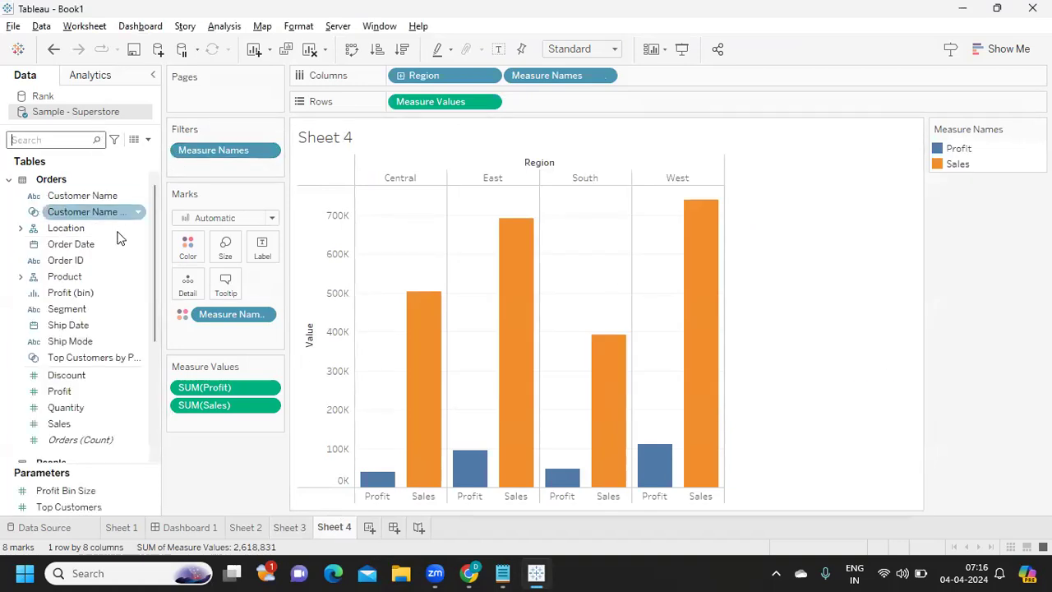
{"action": "left_click", "coordinate": [141, 396]}
{"action": "right_click", "coordinate": [141, 395]}
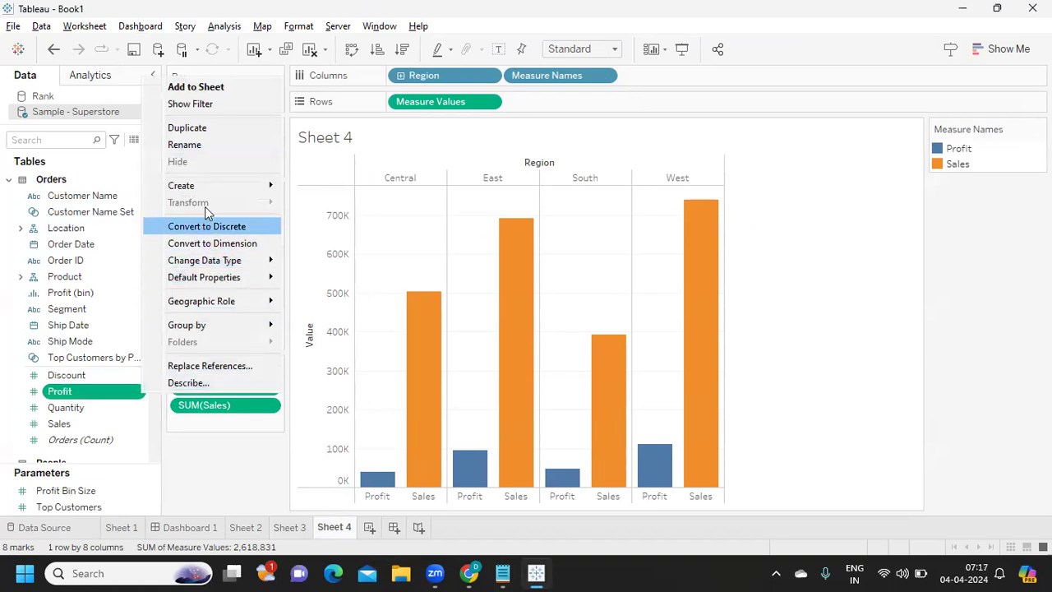
{"action": "mouse_move", "coordinate": [213, 190]}
{"action": "left_click", "coordinate": [343, 218]}
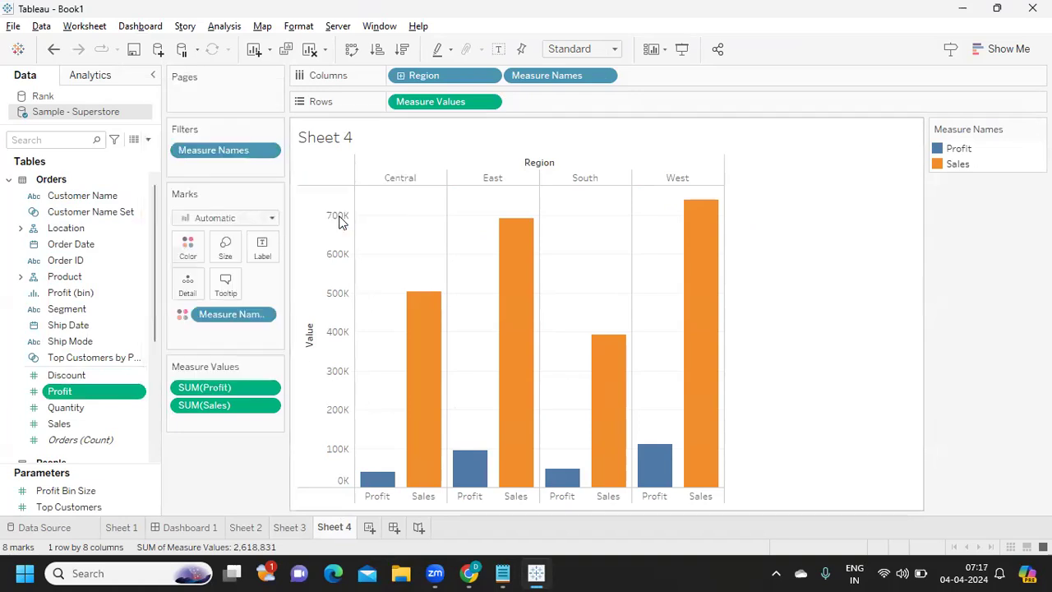
{"action": "left_click_drag", "start_coordinate": [498, 254], "coordinate": [465, 253]}
{"action": "left_click", "coordinate": [465, 253]}
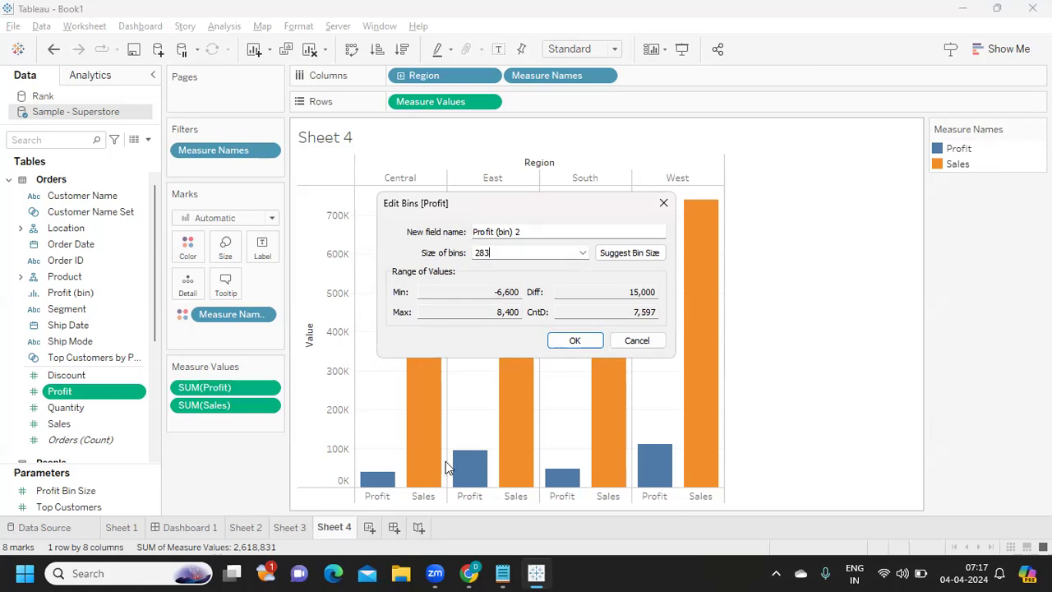
Step: Switch to the Notepad interview questions and highlight question 13 on hierarchy
{"action": "left_click", "coordinate": [502, 573]}
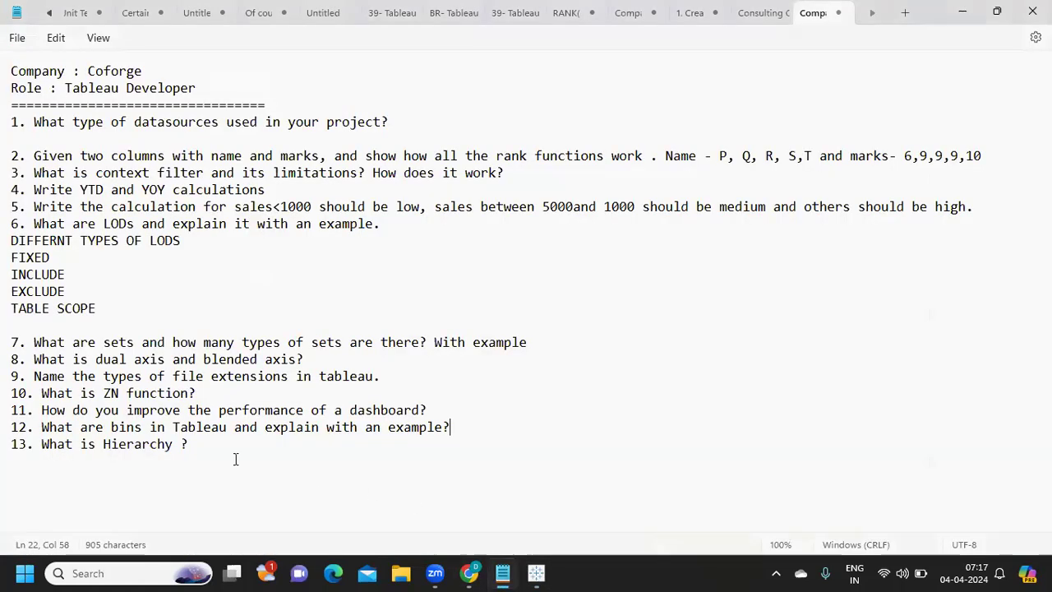
{"action": "left_click_drag", "start_coordinate": [206, 444], "coordinate": [37, 446]}
Step: Switch back to Tableau, cancel the Profit bin creation and add a new worksheet
{"action": "mouse_move", "coordinate": [536, 573]}
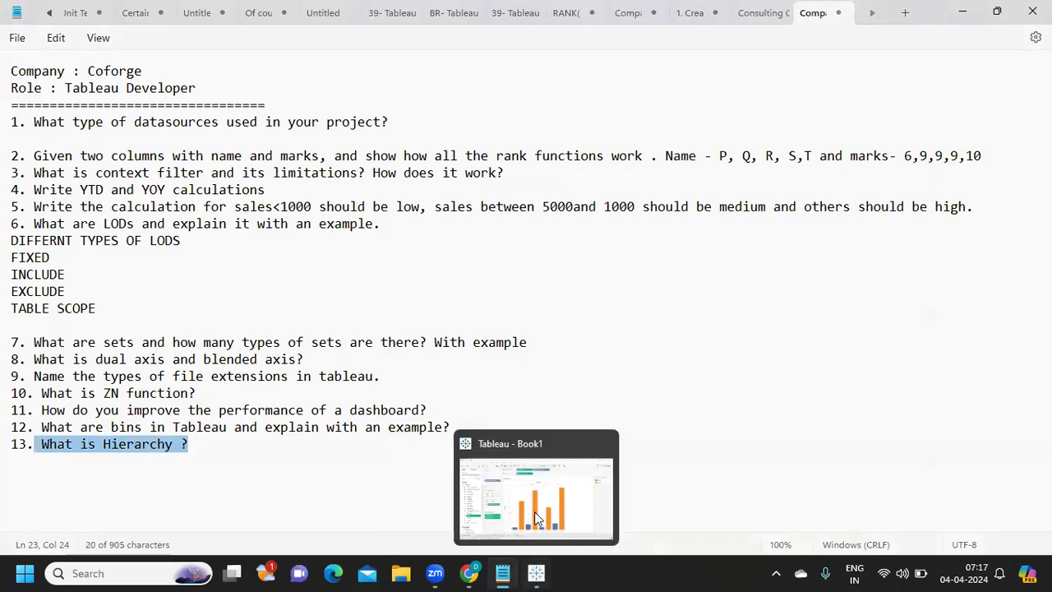
{"action": "left_click", "coordinate": [536, 517]}
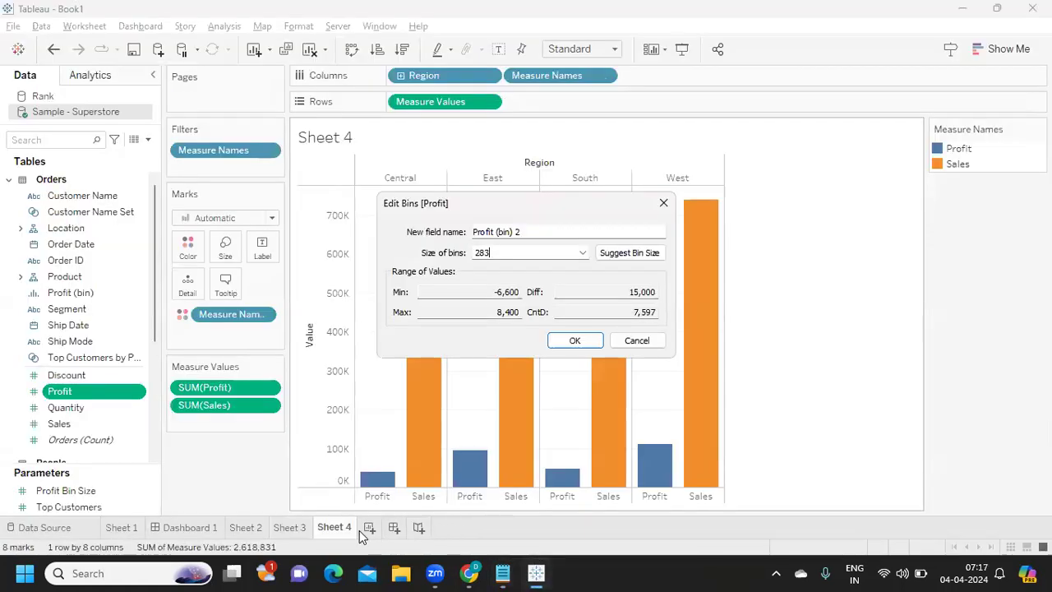
{"action": "left_click", "coordinate": [629, 341]}
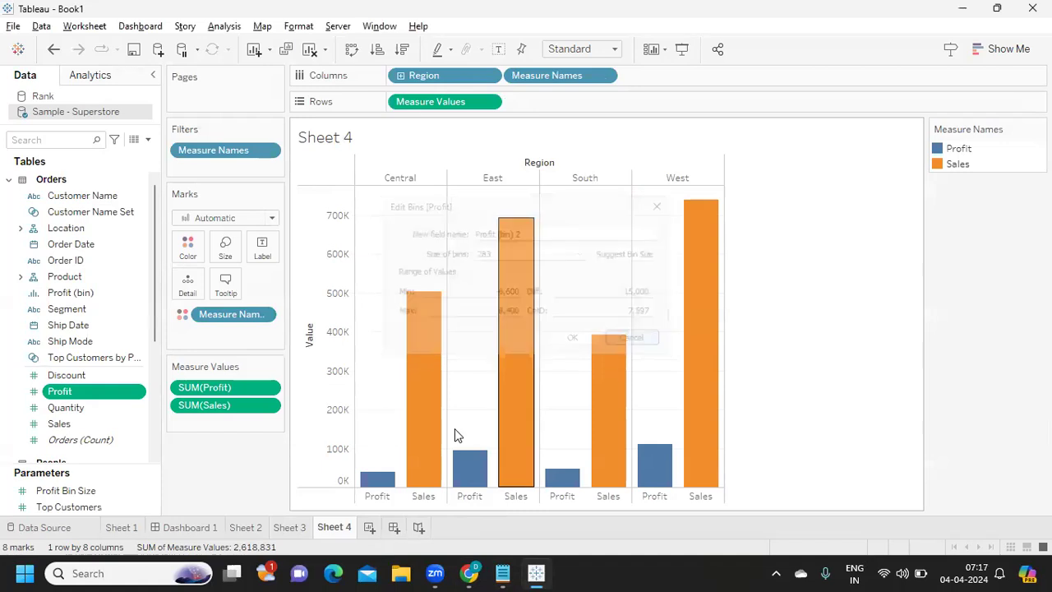
{"action": "left_click", "coordinate": [369, 527]}
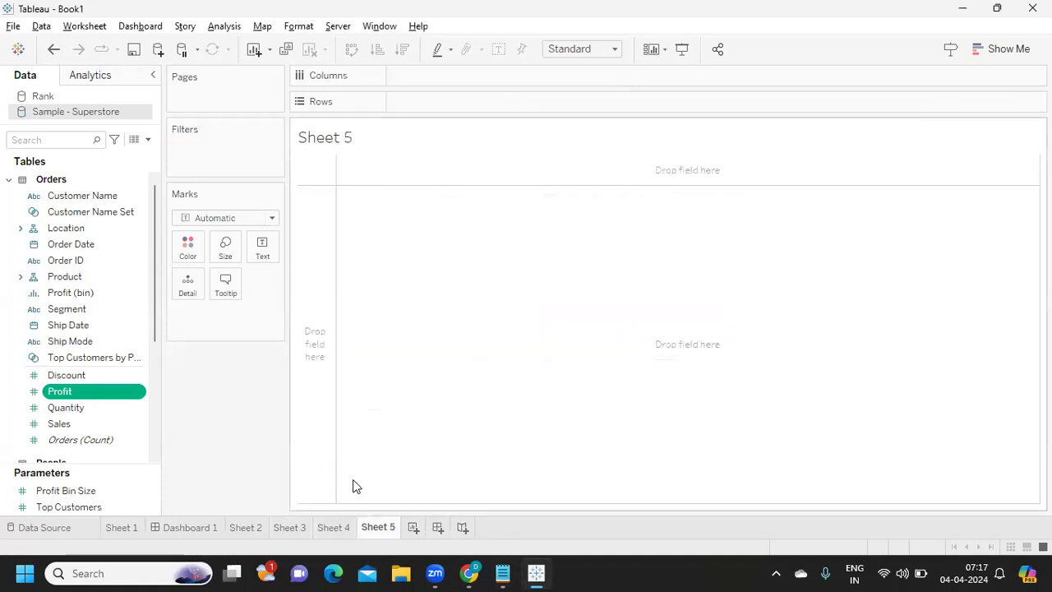
Step: Place Category from the Product hierarchy on Rows and drill down through Sub-Category to Manufacturer
{"action": "left_click", "coordinate": [21, 277]}
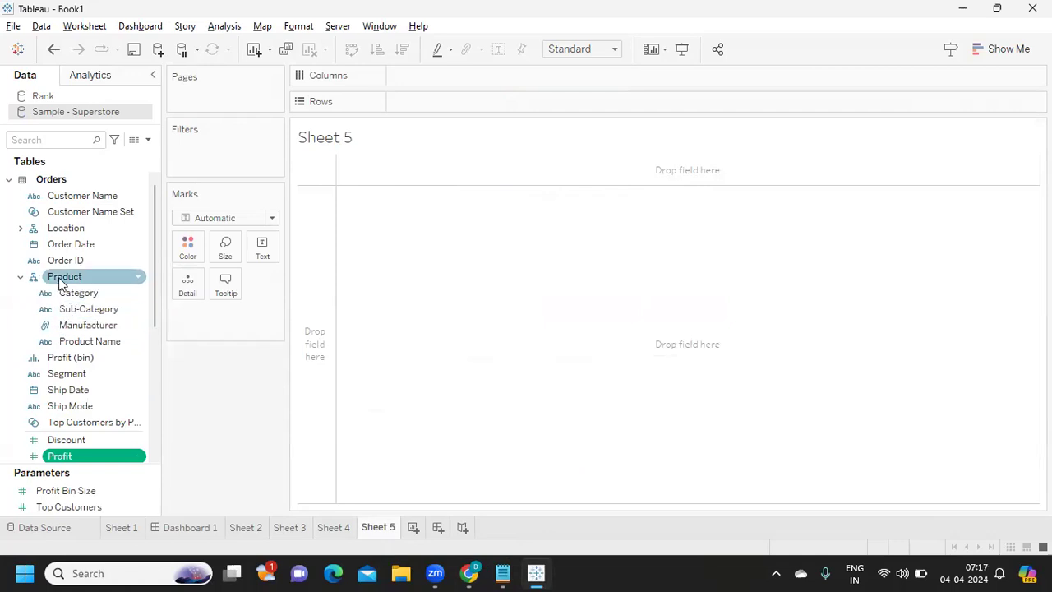
{"action": "left_click_drag", "start_coordinate": [78, 293], "coordinate": [436, 128]}
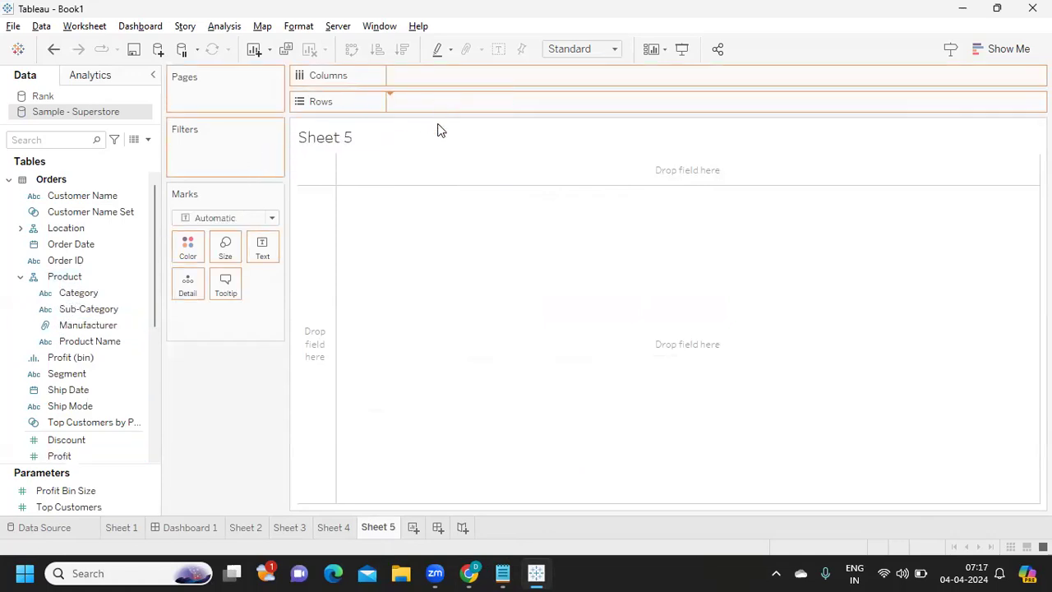
{"action": "left_click", "coordinate": [400, 101]}
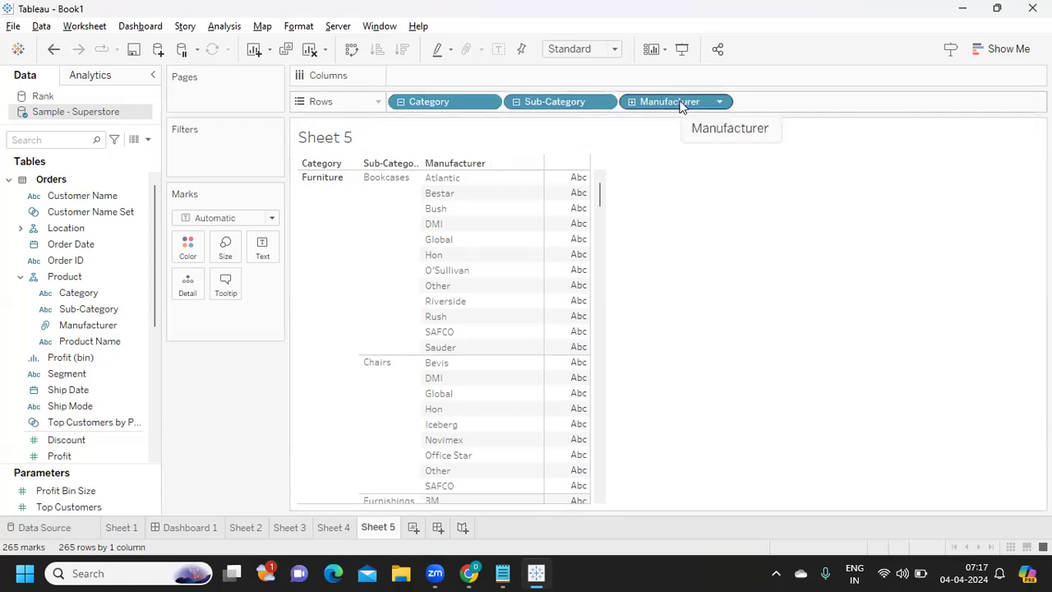
Step: Try Manufacturer ahead of Category on Rows, undo that move, and collapse the hierarchy to the Category level
{"action": "left_click_drag", "start_coordinate": [680, 105], "coordinate": [622, 298]}
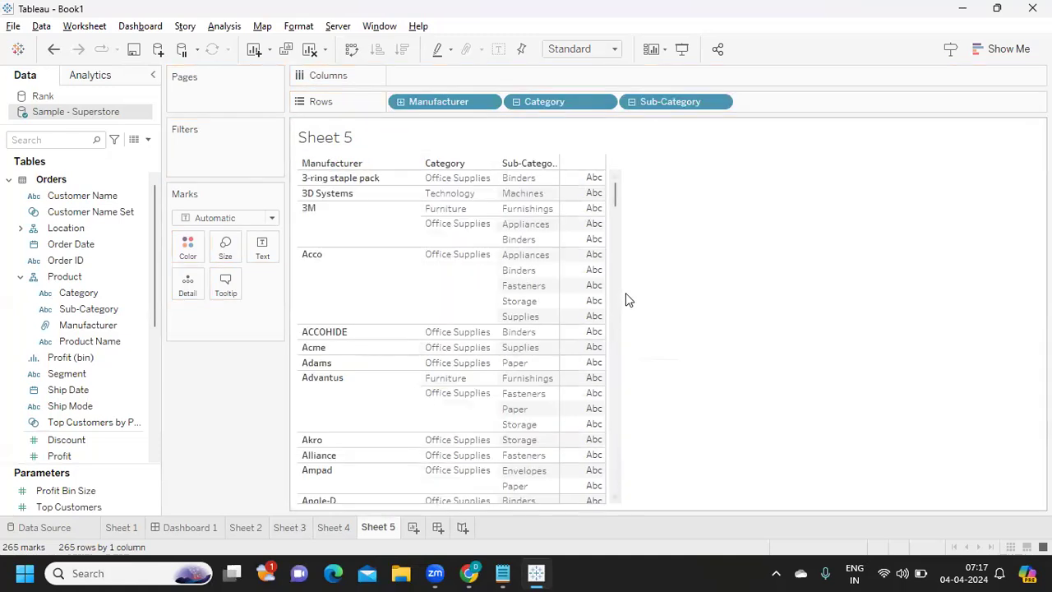
{"action": "key", "text": "ctrl+z"}
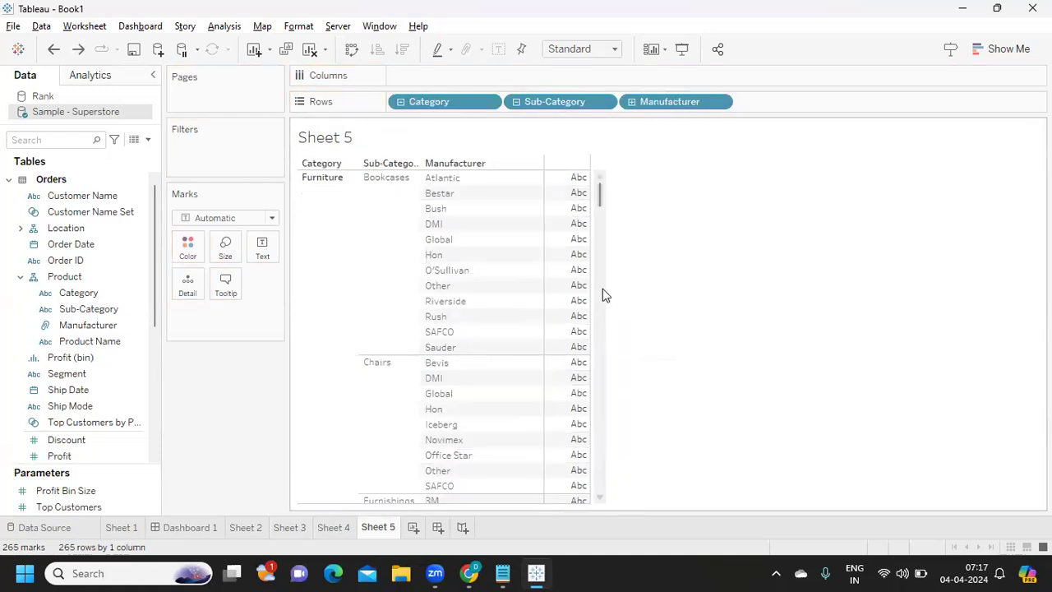
{"action": "left_click", "coordinate": [401, 105]}
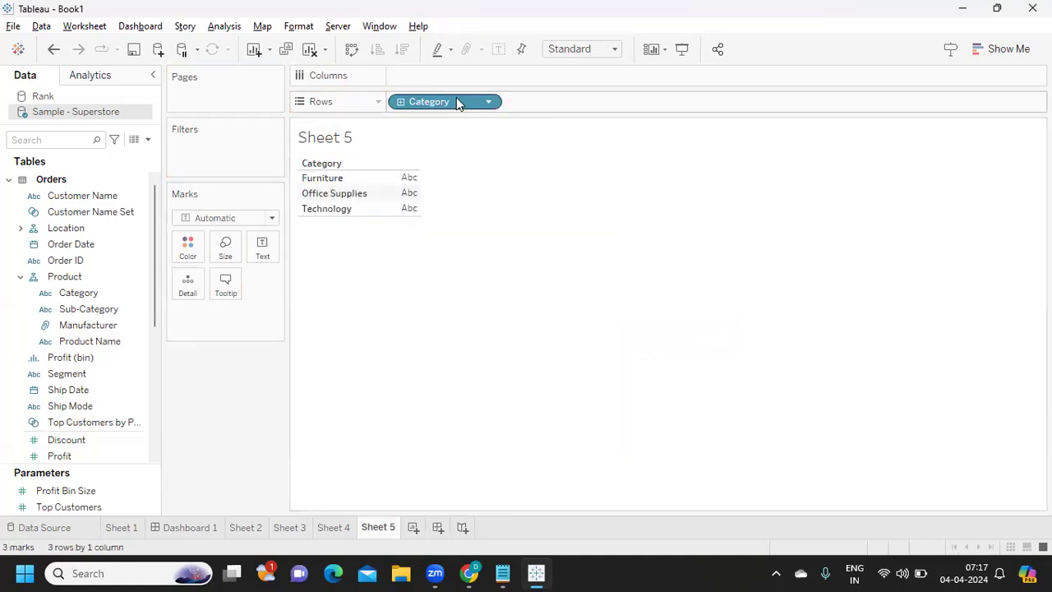
Step: Switch to the Notepad interview questions and highlight the full list from question 1 to question 13
{"action": "mouse_move", "coordinate": [497, 552]}
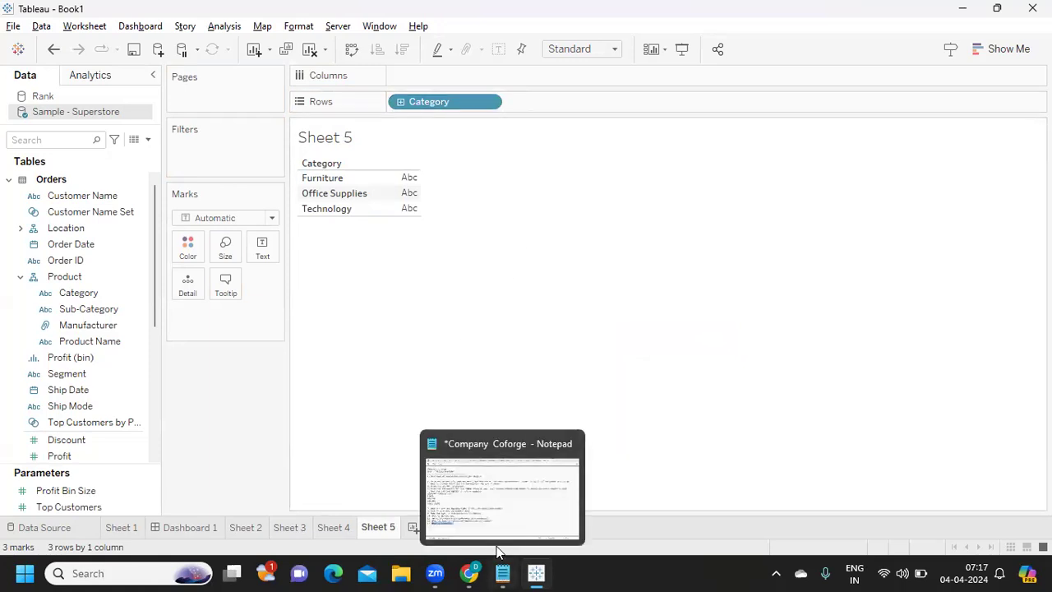
{"action": "left_click", "coordinate": [496, 509]}
{"action": "left_click_drag", "start_coordinate": [252, 469], "coordinate": [25, 129]}
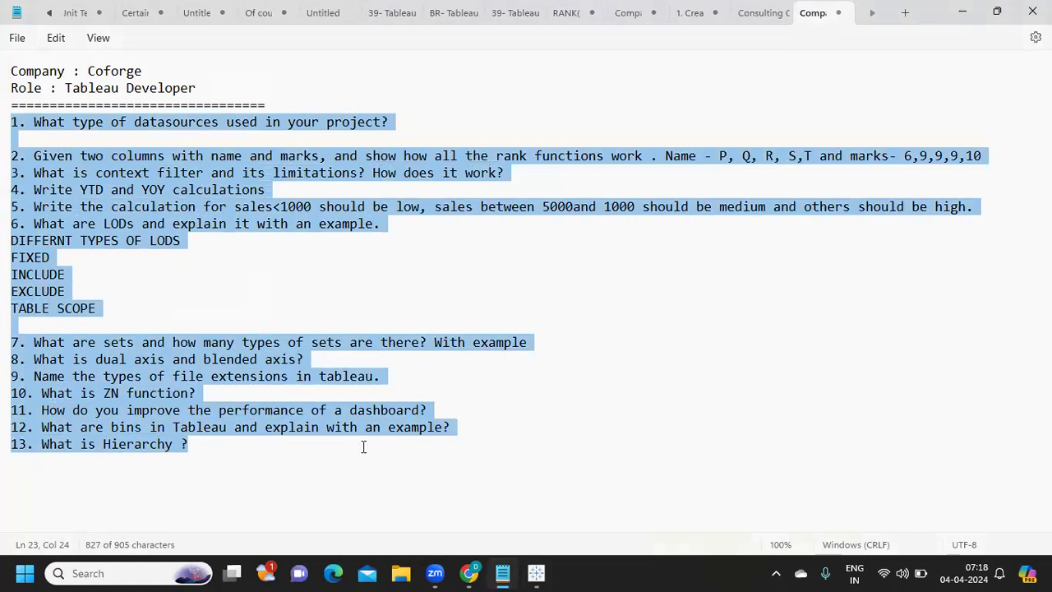
{"action": "mouse_move", "coordinate": [468, 572]}
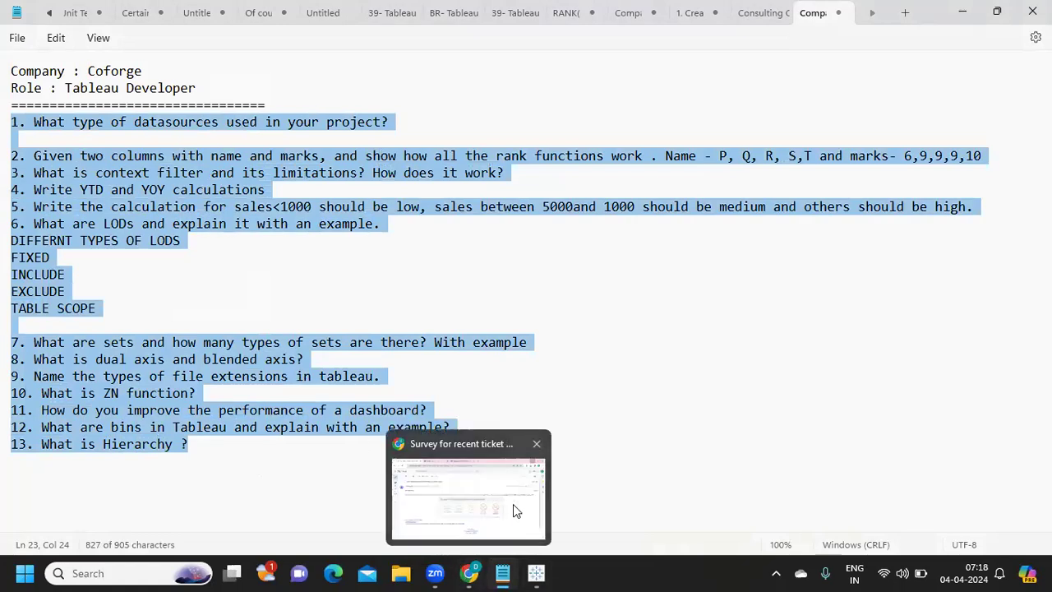